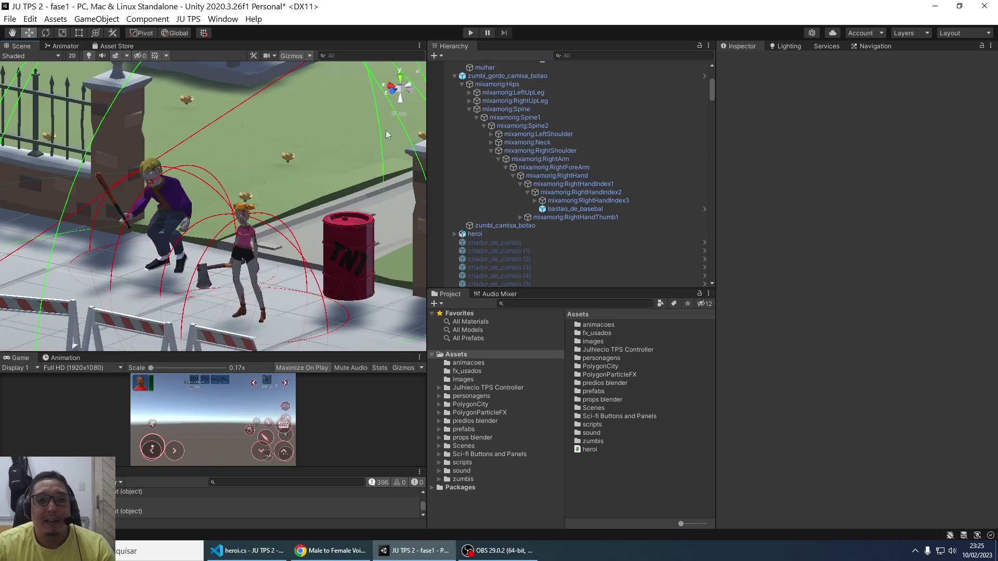
Step: Start the game and run the hero across the street away from the bat zombie
left_click(471, 33)
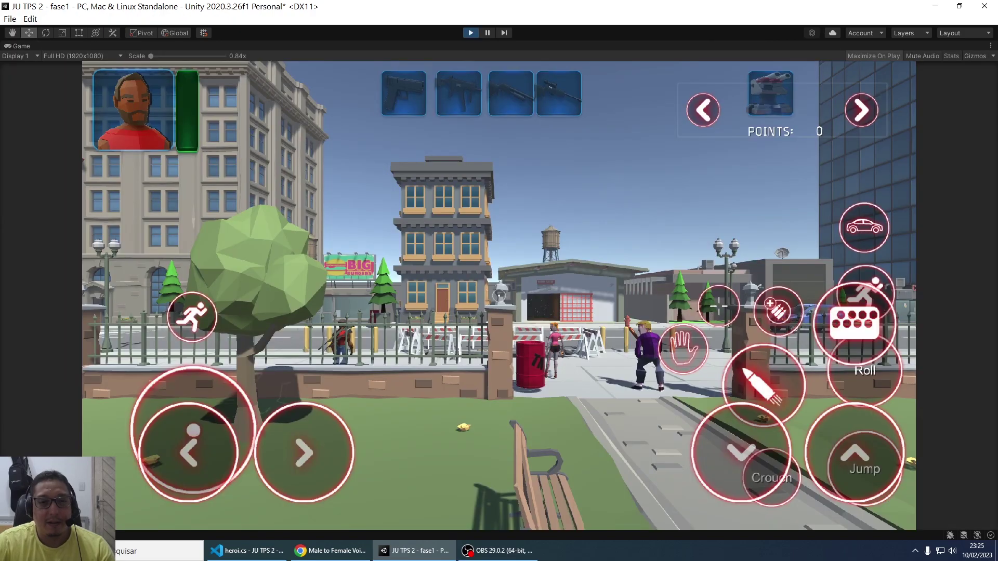
key("s")
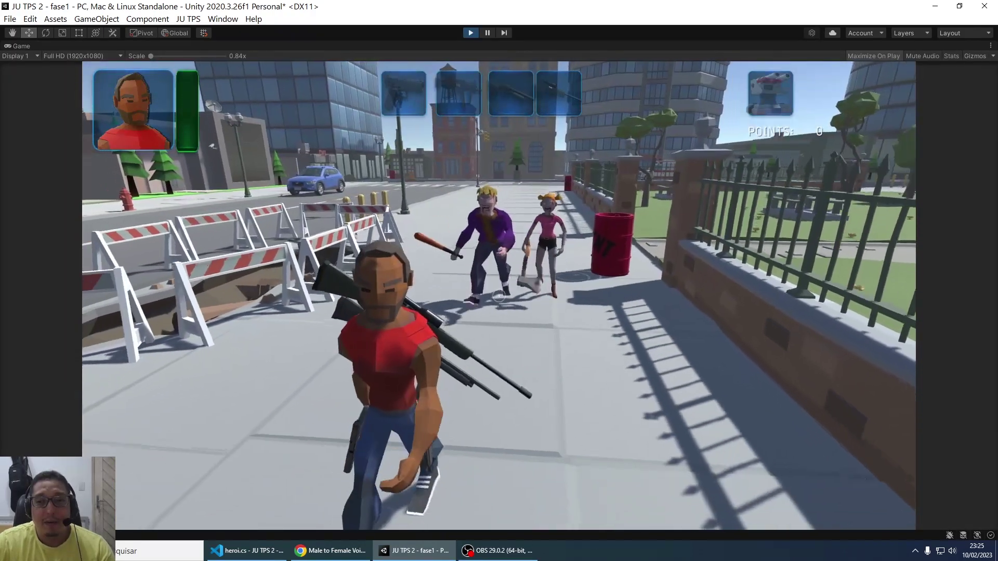
key("a")
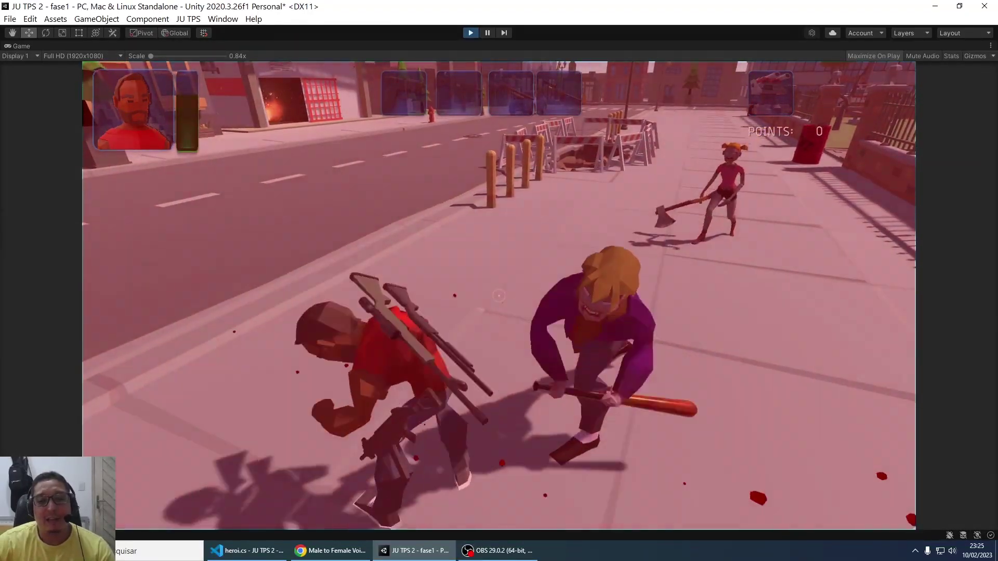
key("a")
key("a")
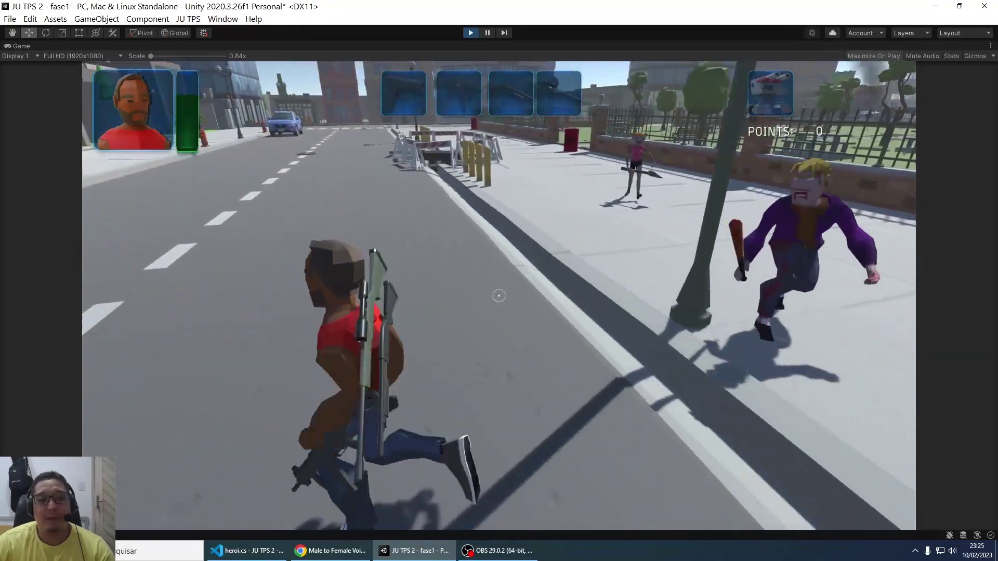
key("a")
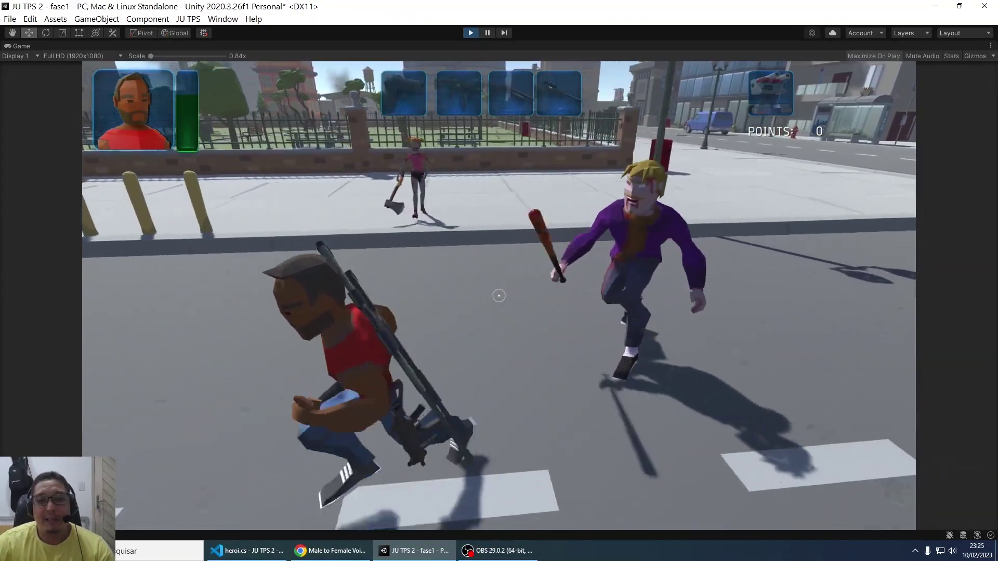
key("a")
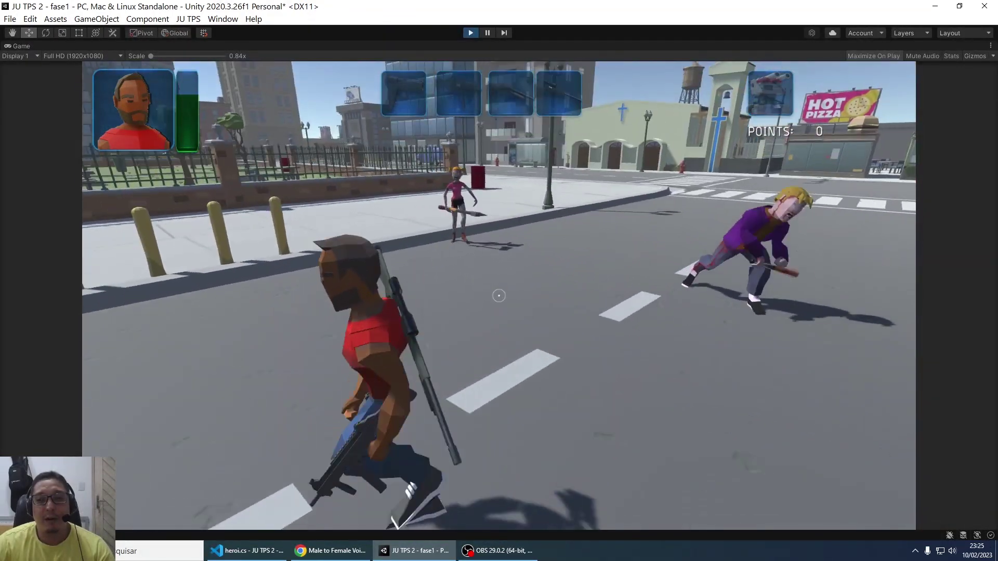
key("a")
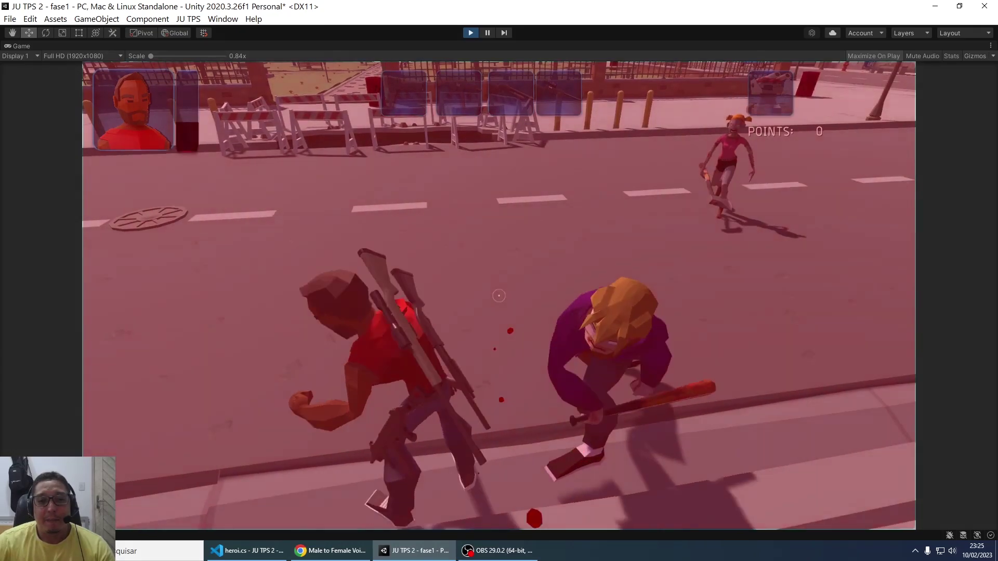
Step: Draw the Pistol, shoot the bat zombie down, then switch to the Submachine Gun
key("1")
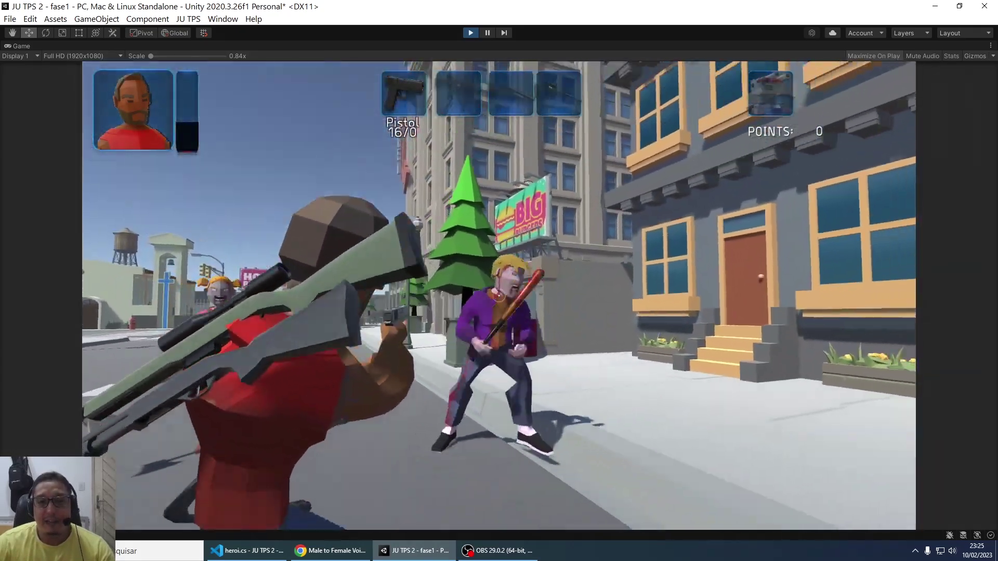
left_click(498, 296)
left_click(498, 296)
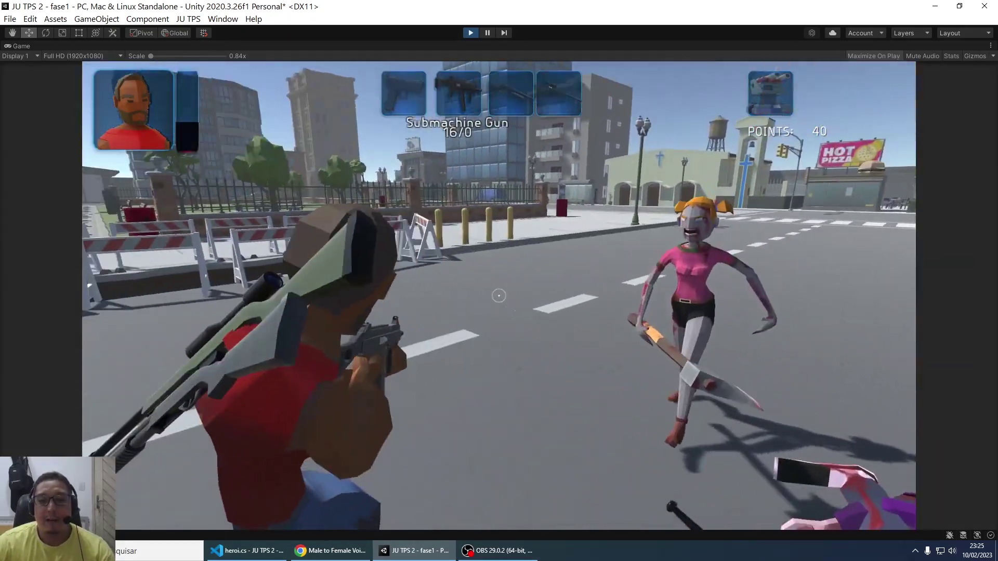
key("2")
Step: Run from the pink zombie toward the burning building until it kills the hero
key("w")
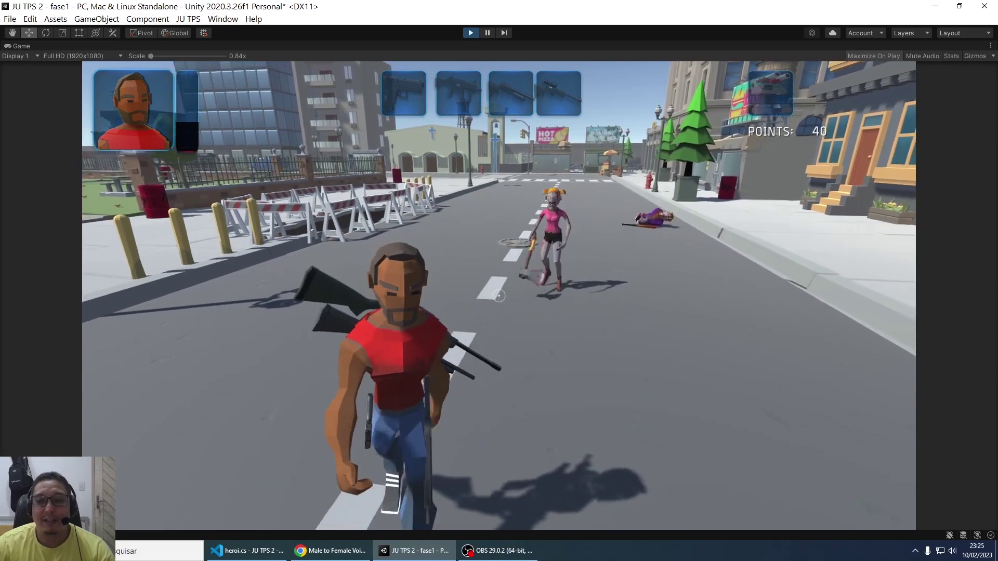
key("w")
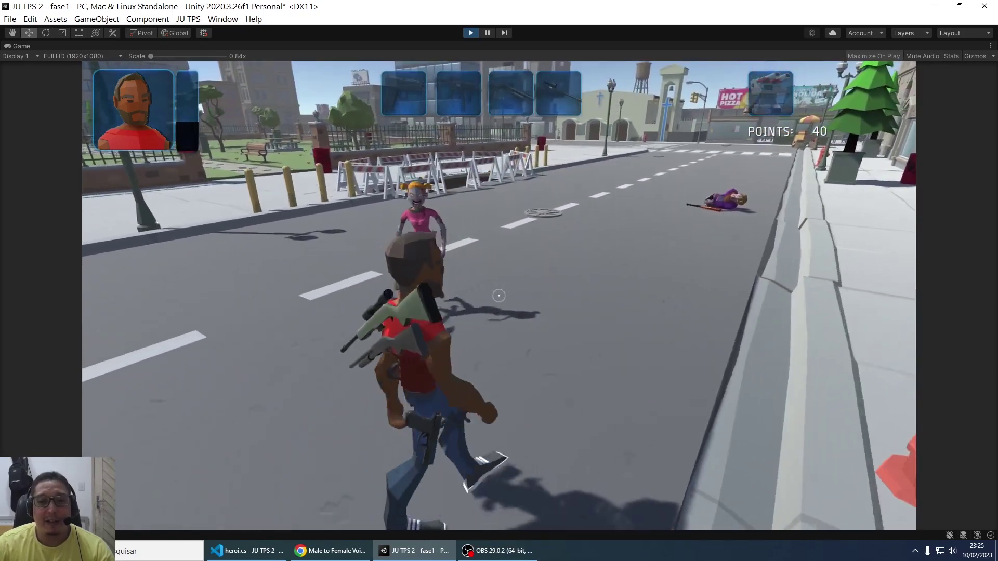
key("w")
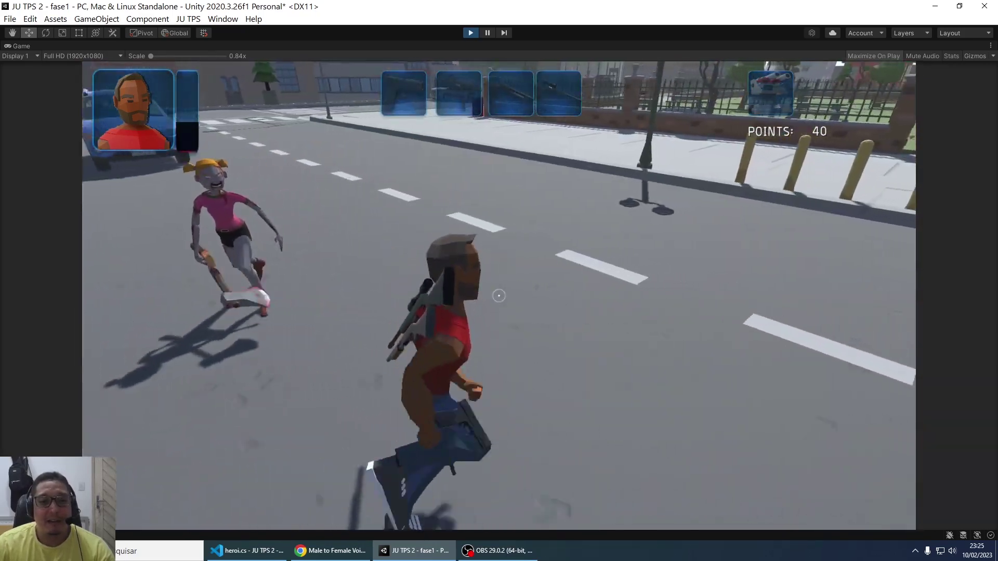
key("w")
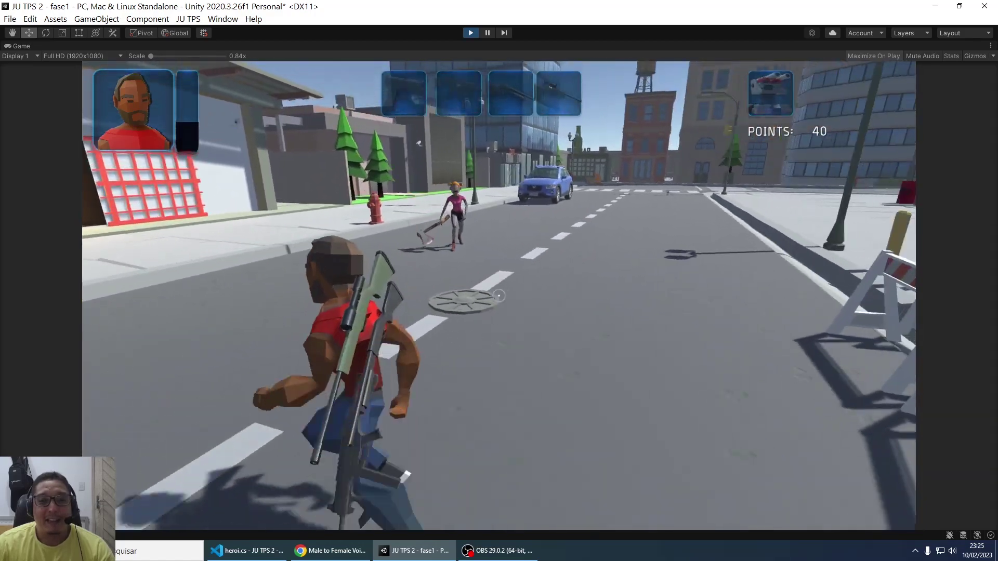
key("w")
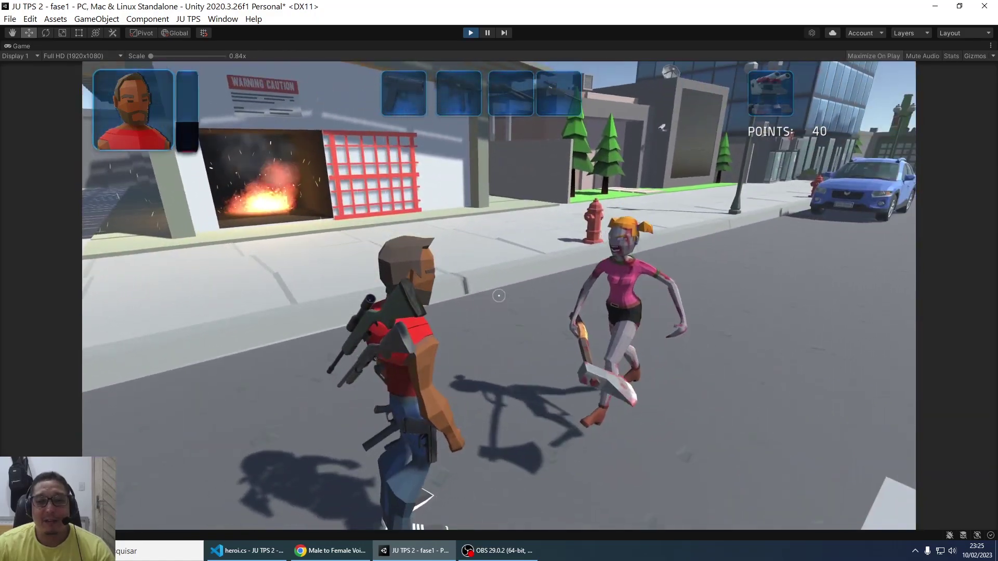
key("w")
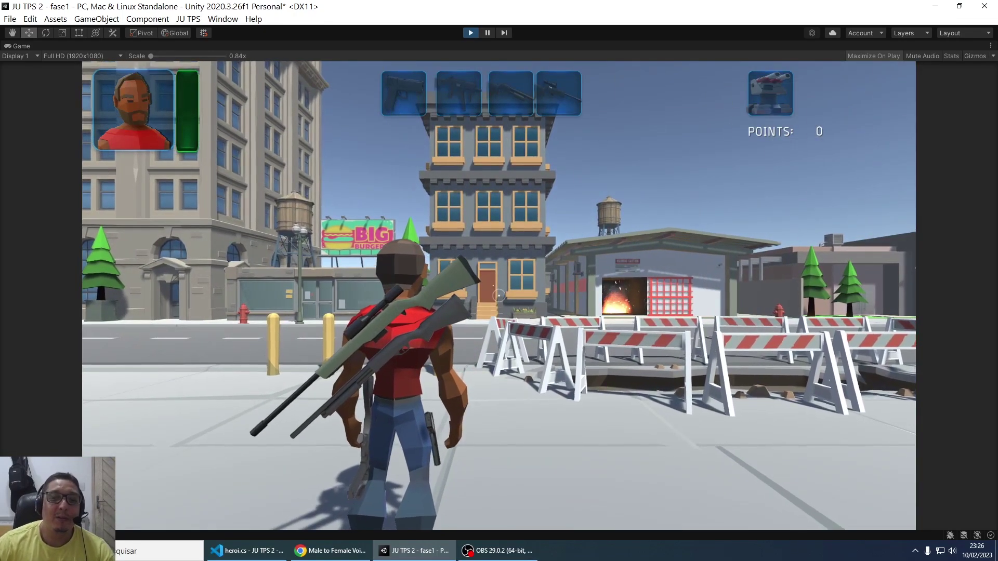
Step: Run the respawned hero past the barricades and up the sidewalk, away from the chasing zombies
key("s")
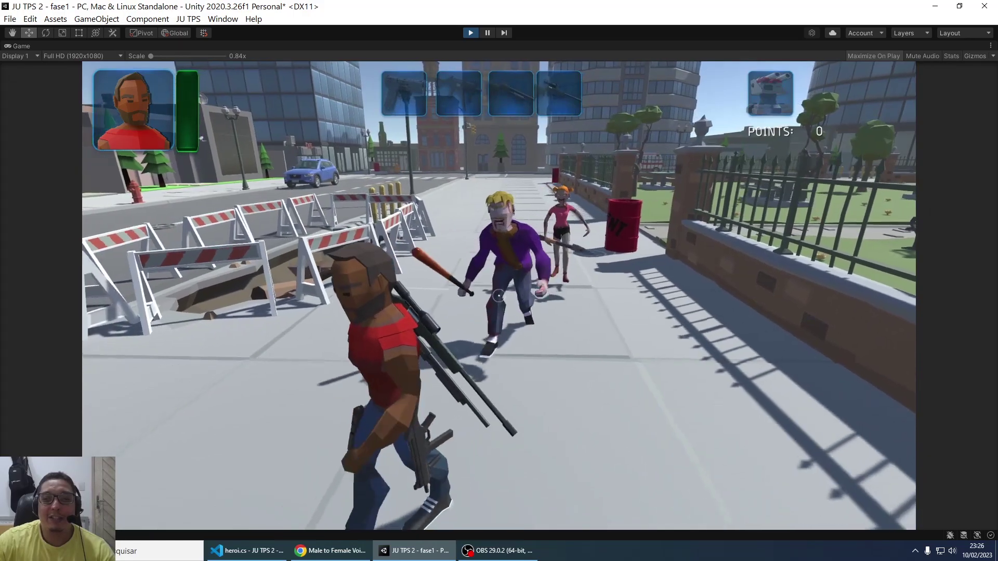
key("s")
key("w")
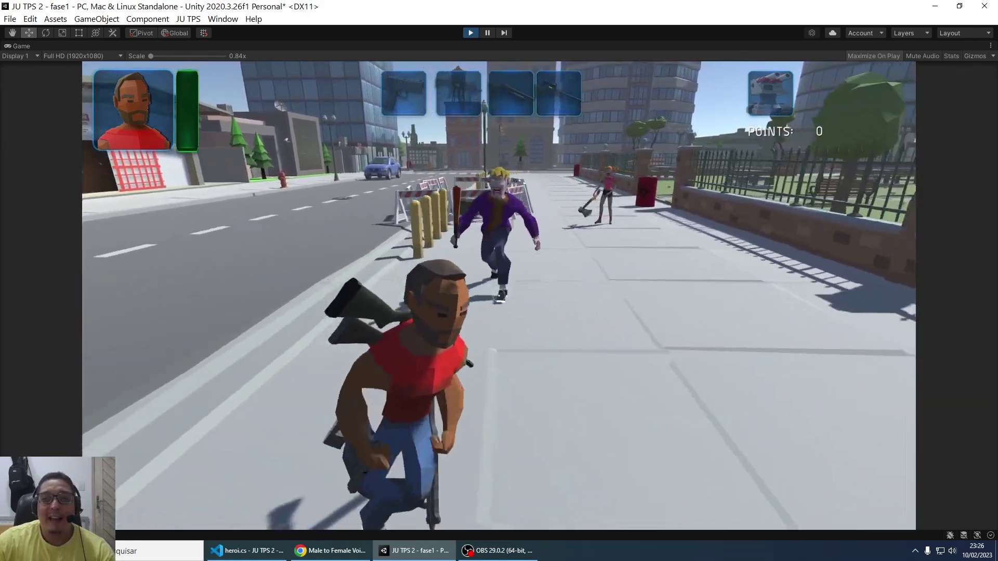
key("w")
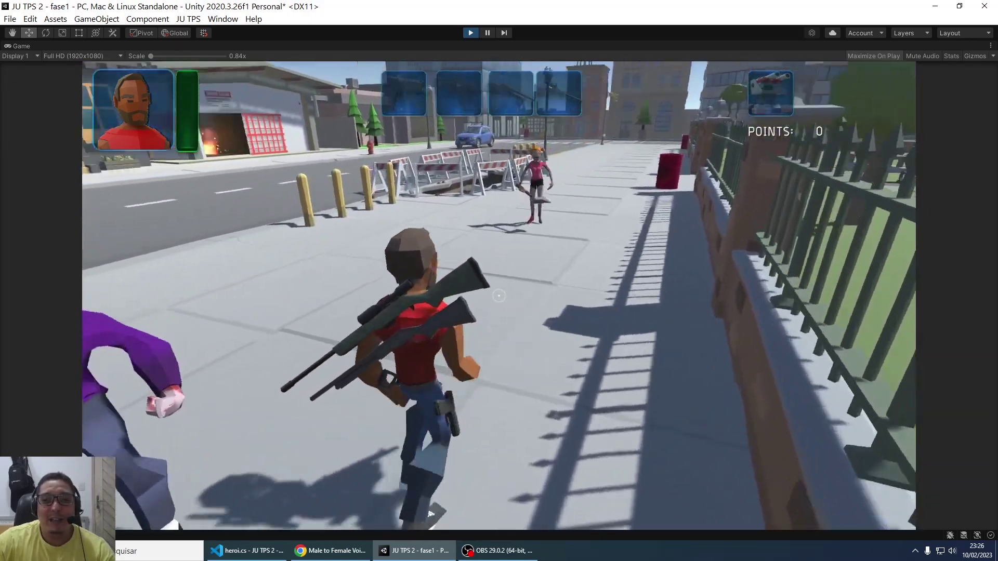
key("w")
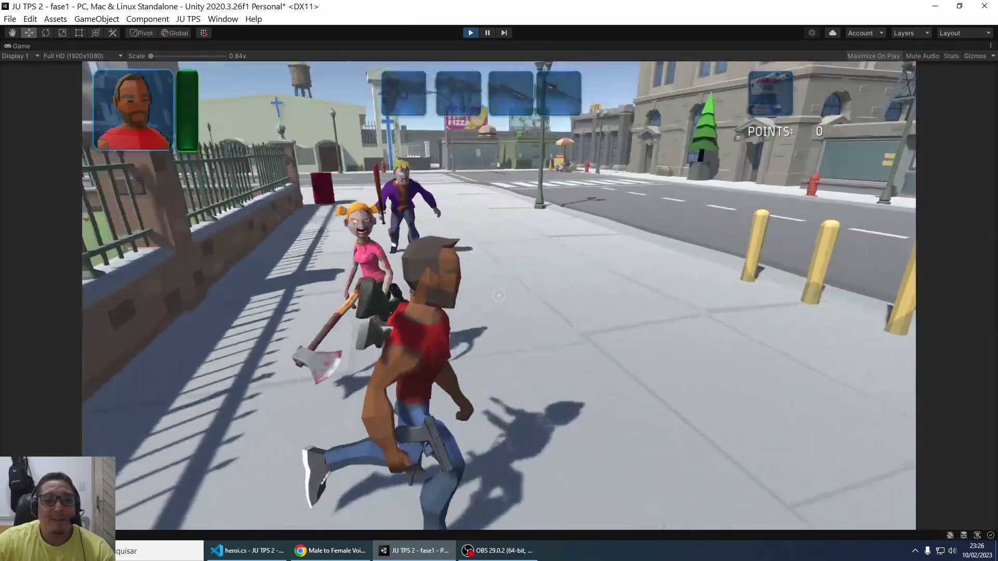
key("w")
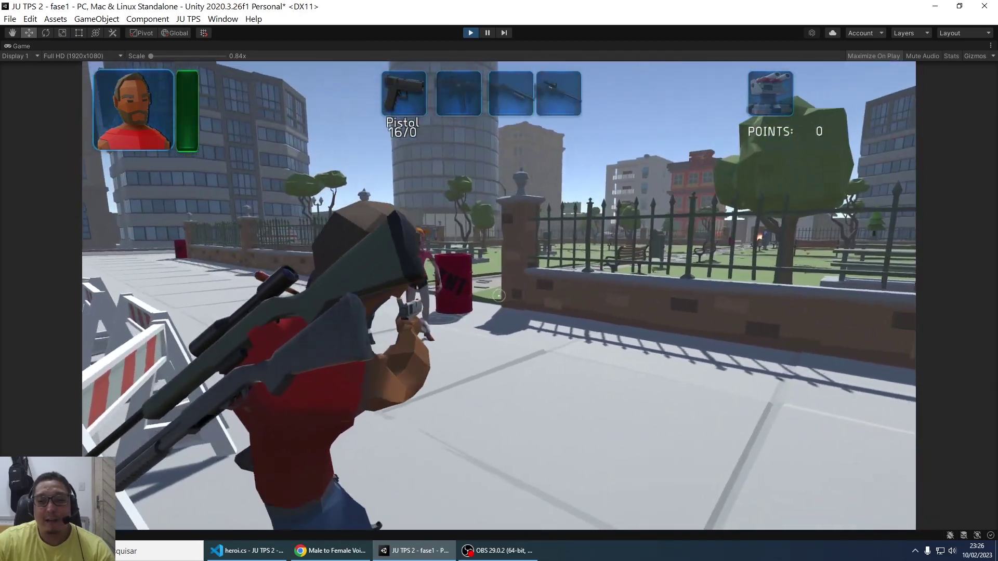
Step: Shoot the TNT barrel, then walk up to the downed zombie and shoot it with the Pistol
left_click(499, 296)
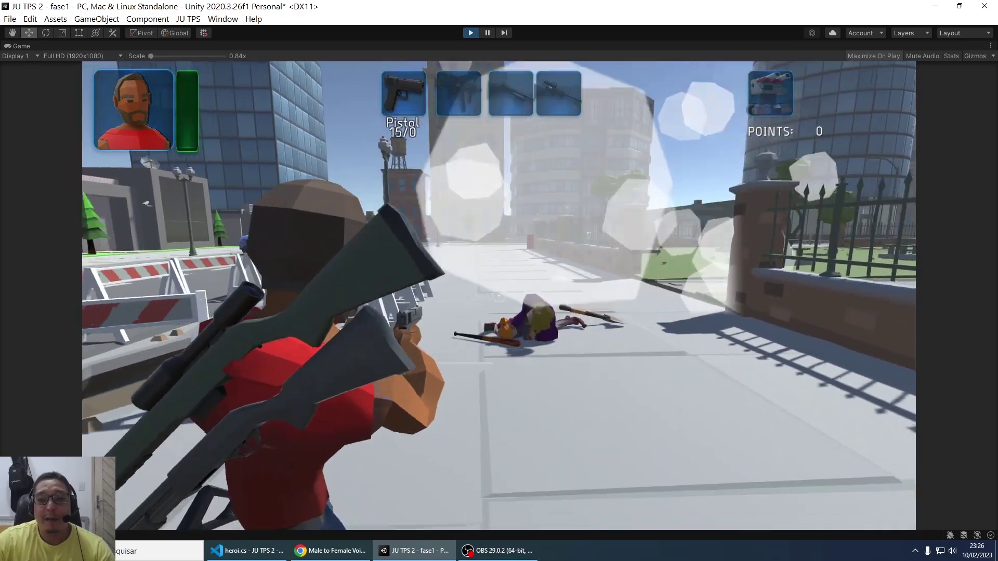
key("w")
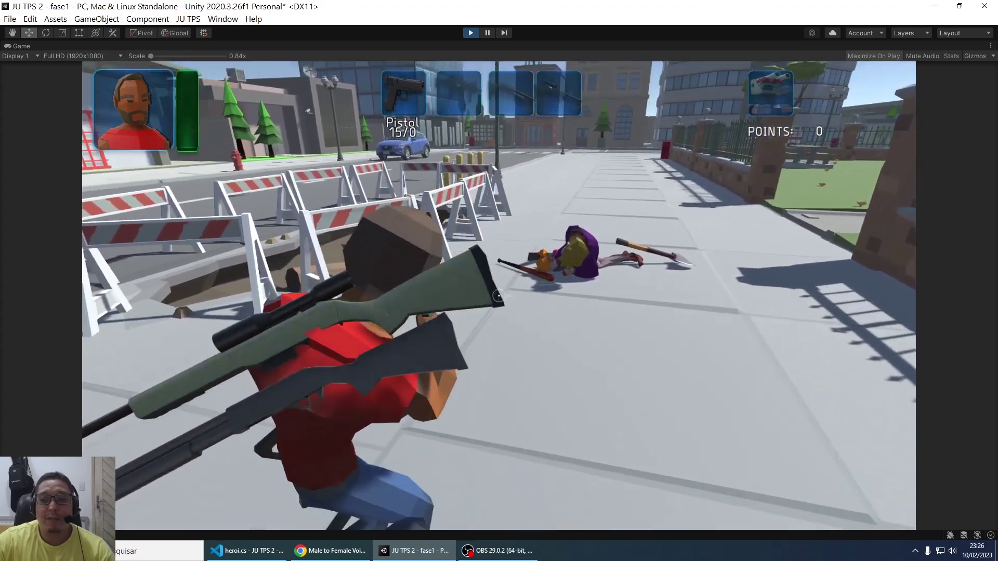
key("w")
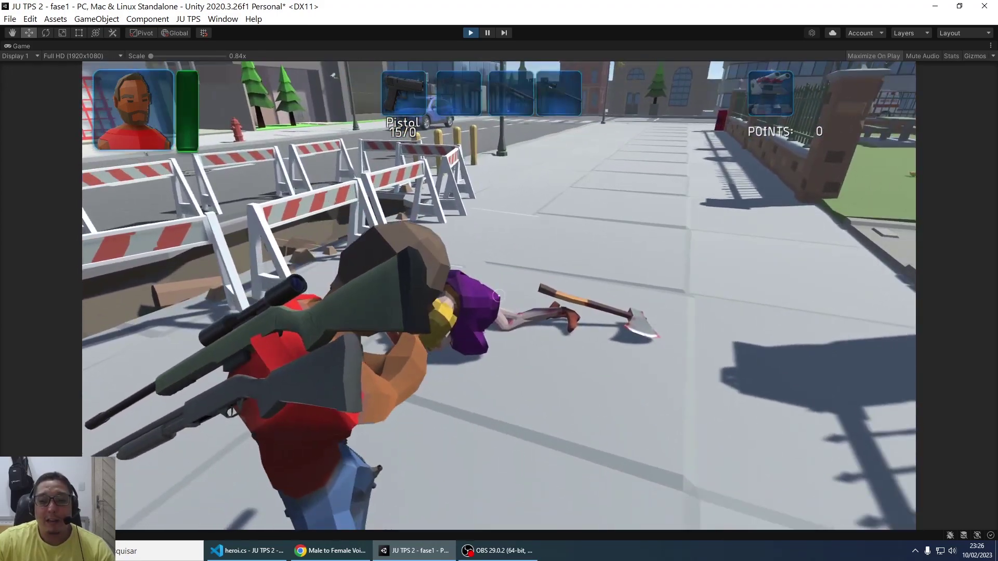
key("w")
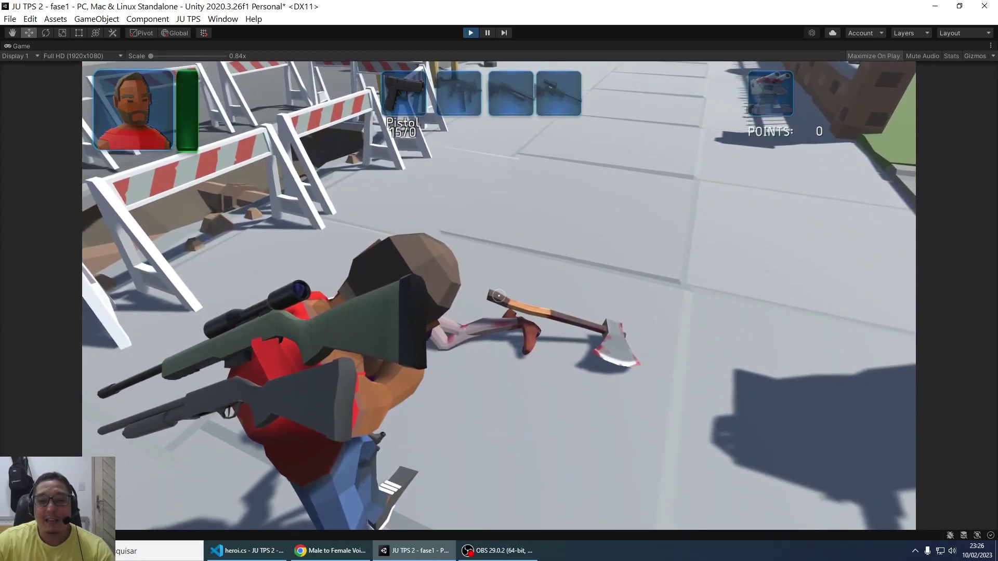
key("w")
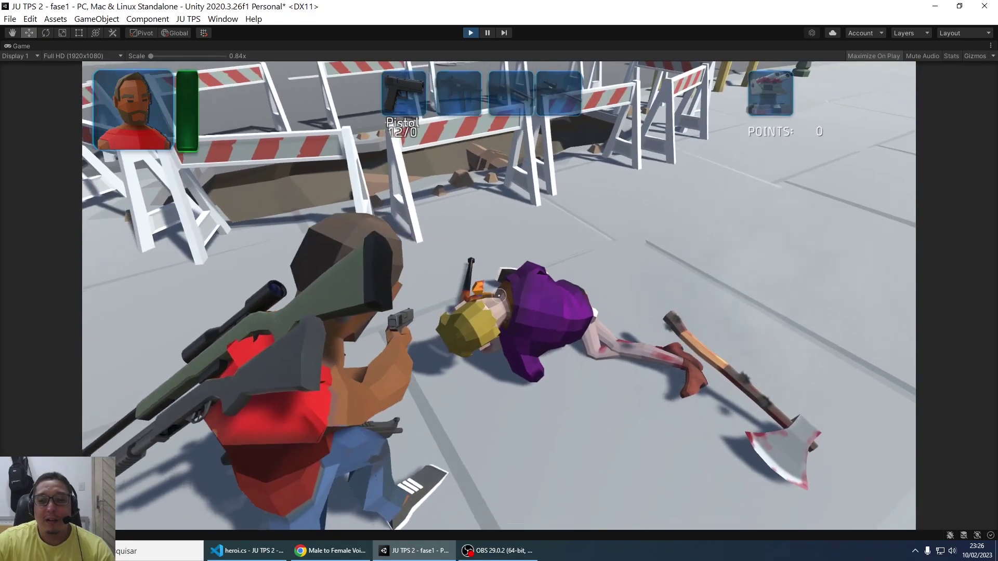
left_click(499, 296)
scroll(498, 295, "down", 1)
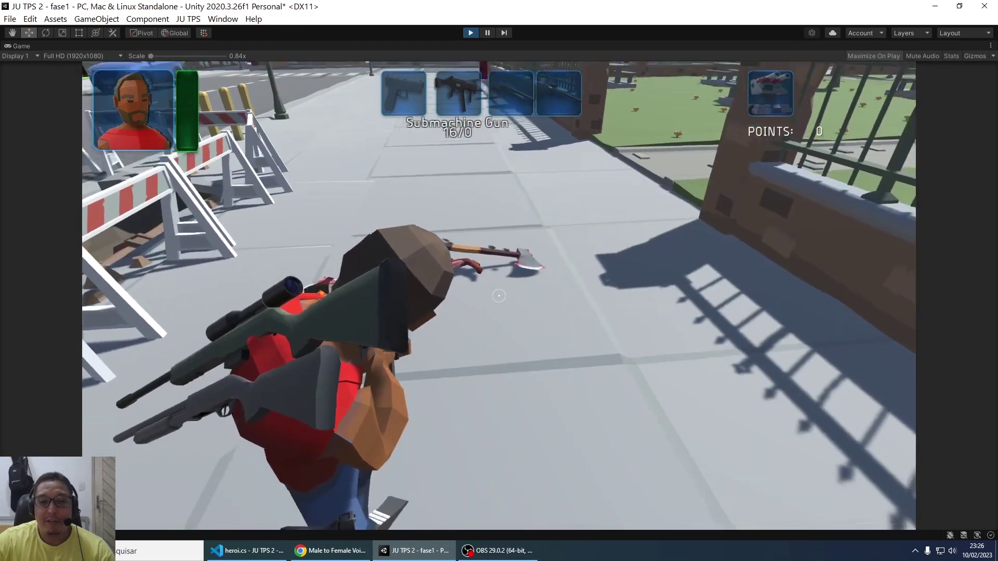
Step: Fire the Shotgun at the downed zombie, drop the axe with G, and walk back
key("w")
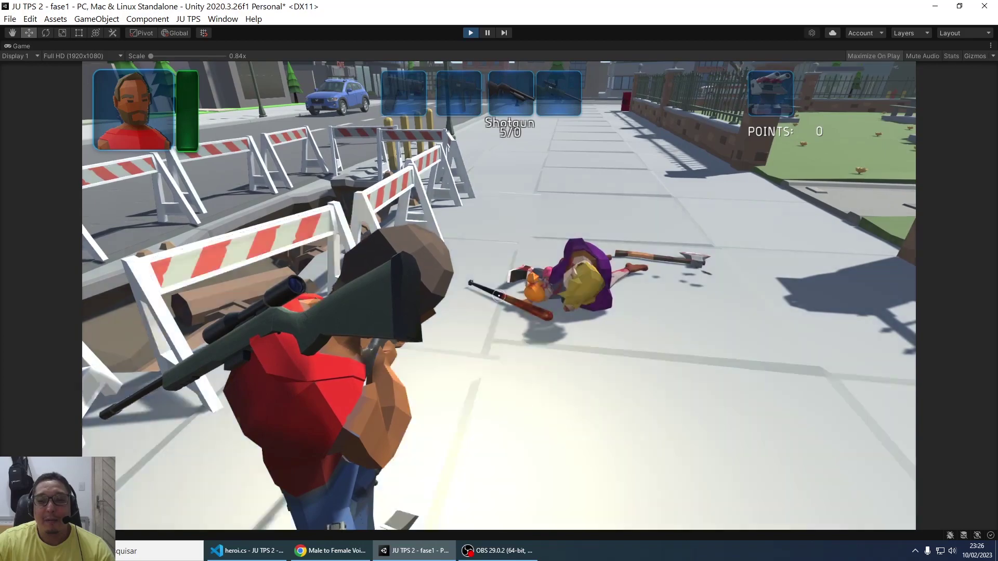
left_click(498, 296)
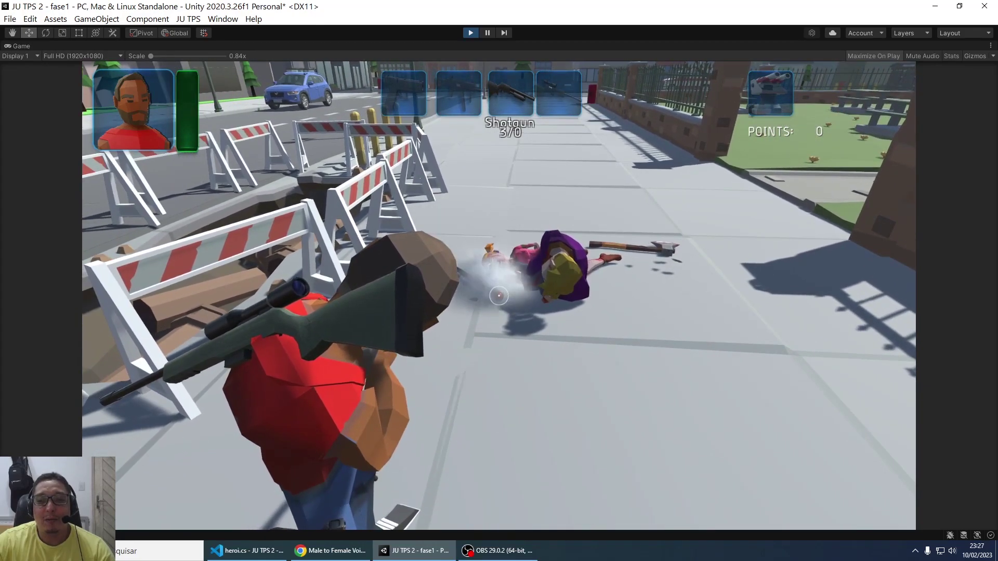
key("w")
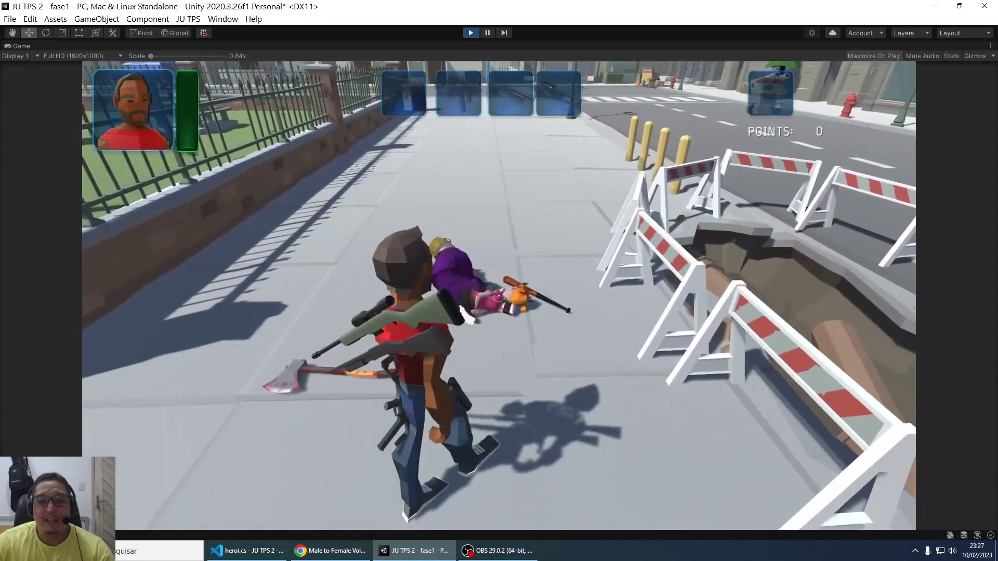
key("g")
key("w")
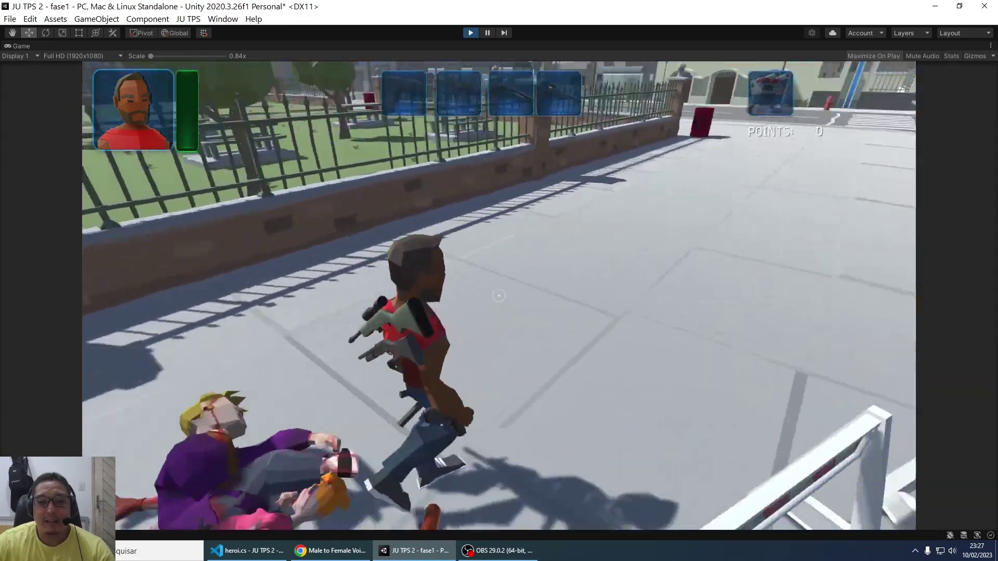
key("s")
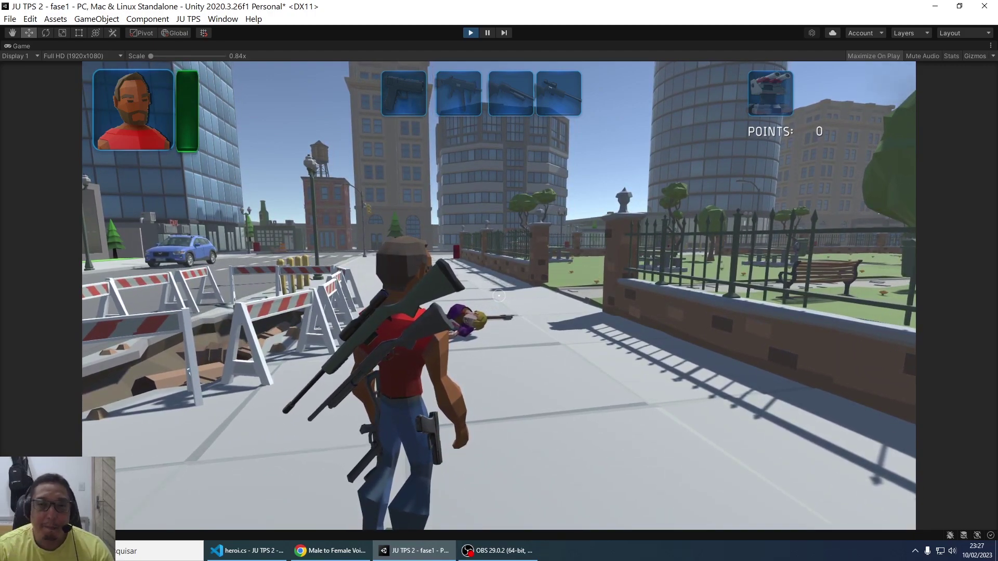
key("s")
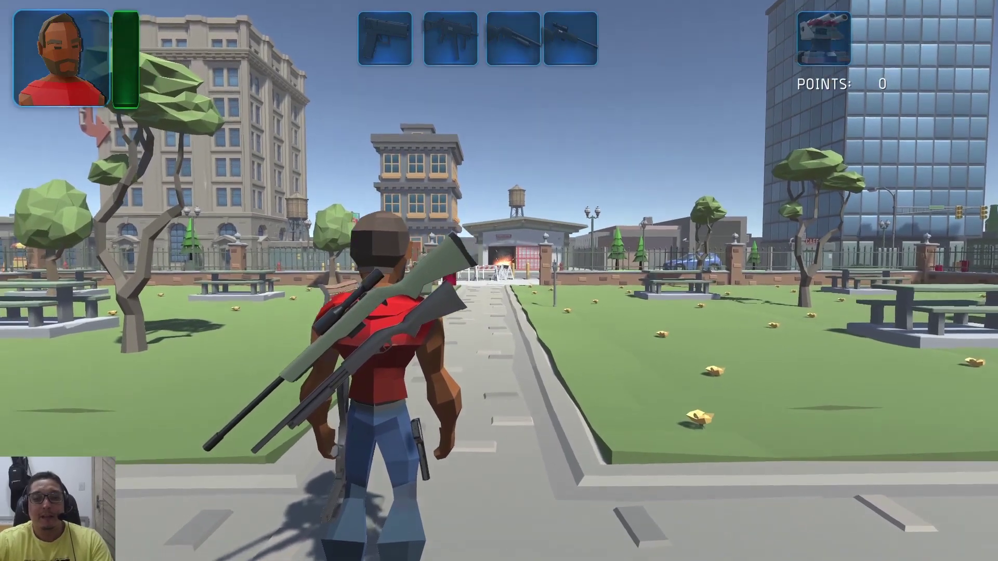
Step: Run out of the park and shoot the approaching zombie dead with the Pistol
key("s")
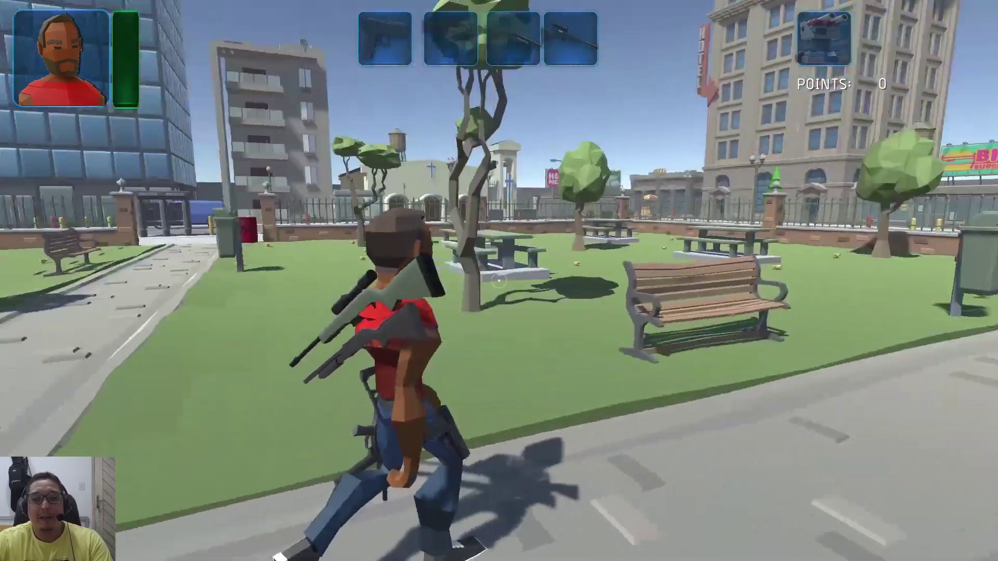
key("w")
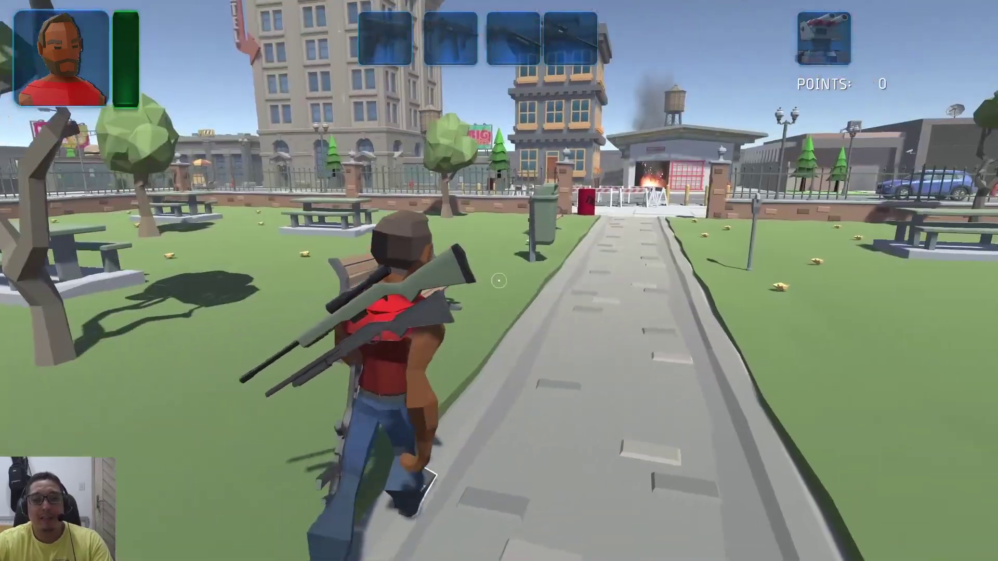
key("w")
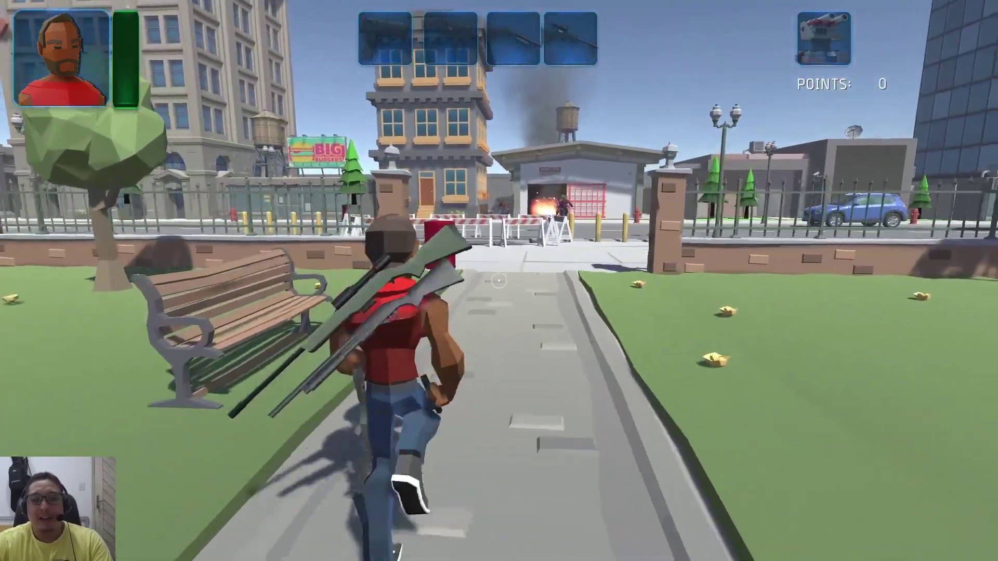
key("w")
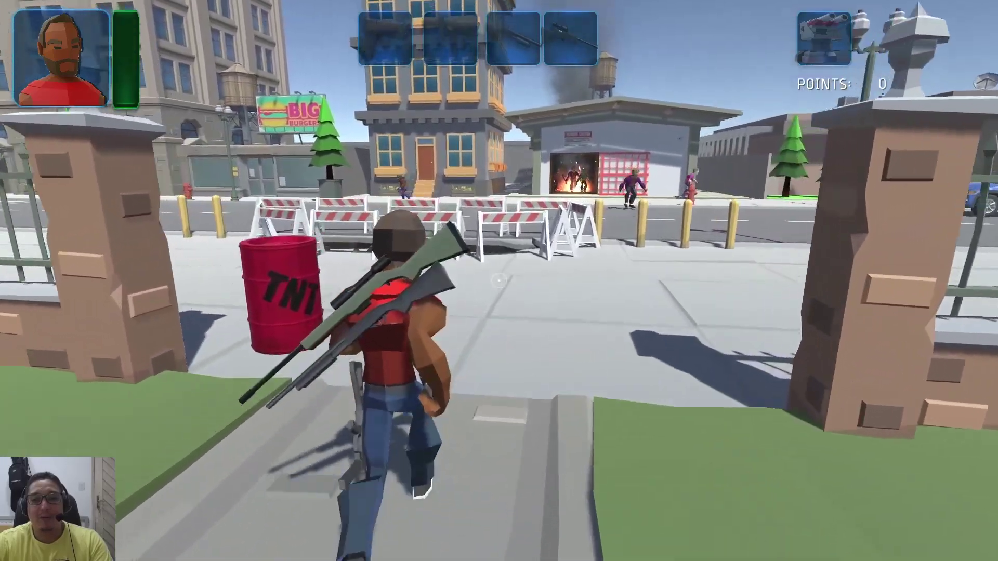
key("1")
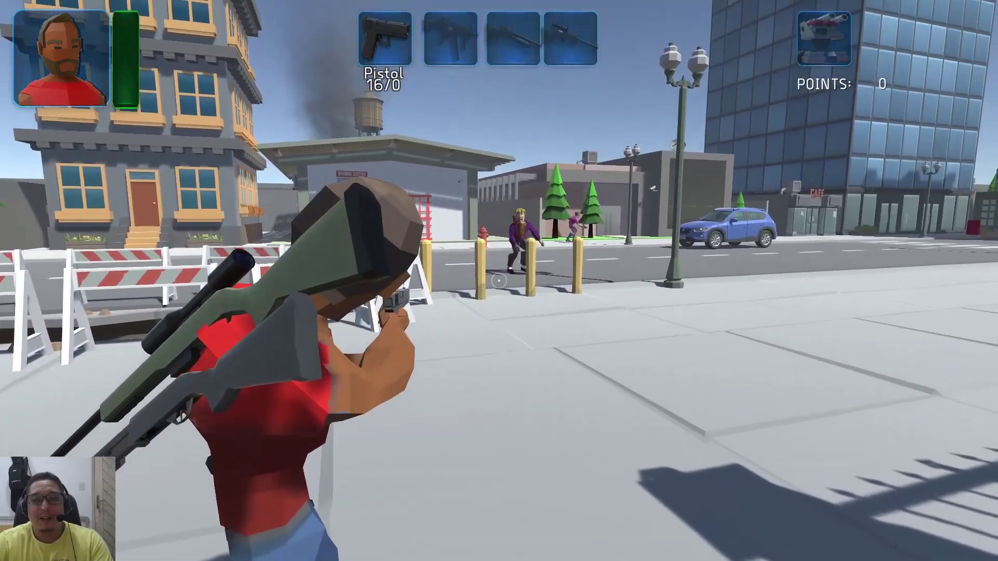
key("w")
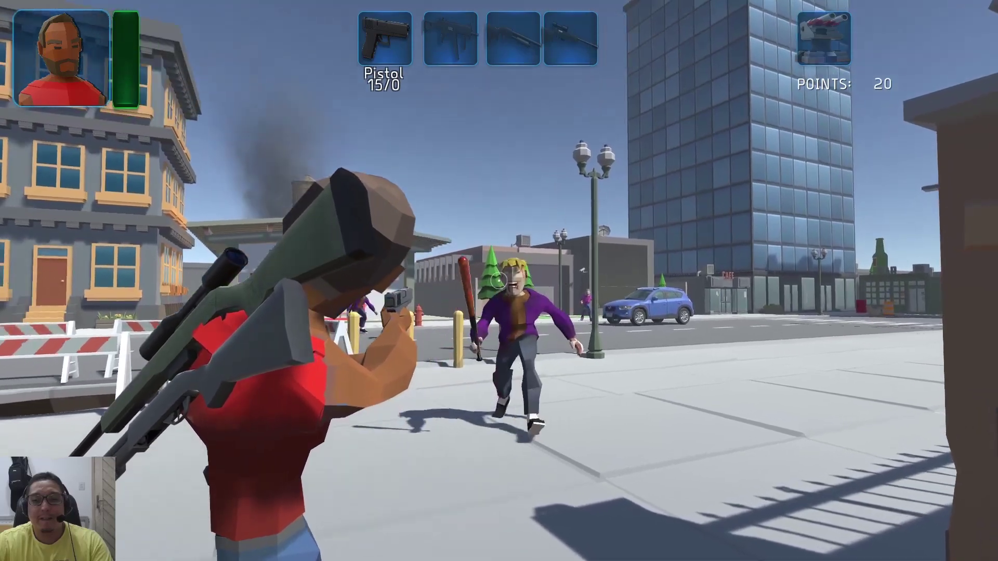
left_click(497, 281)
left_click(498, 281)
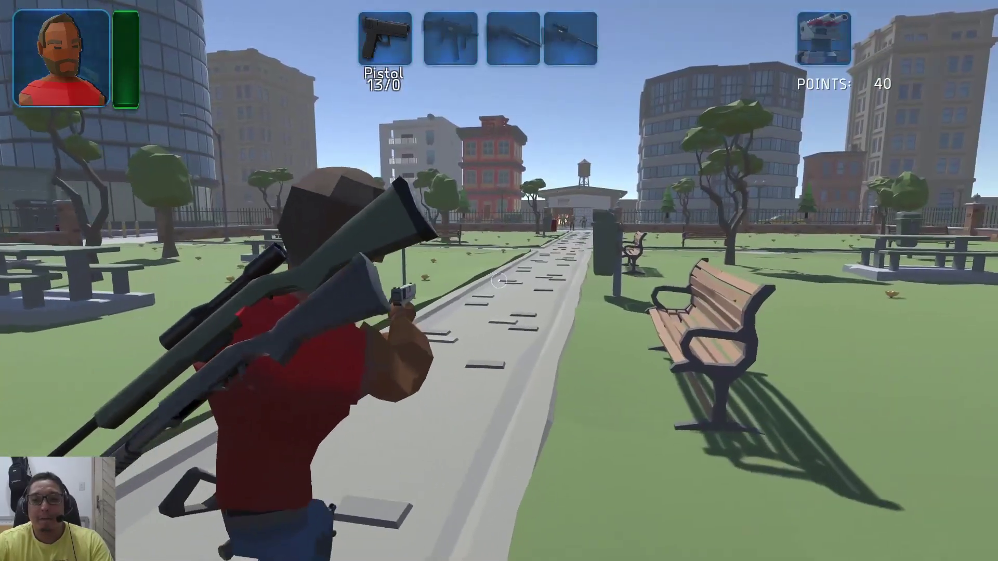
Step: Fight the zombies along the park path with the Pistol and the Submachine Gun
key("2")
key("w")
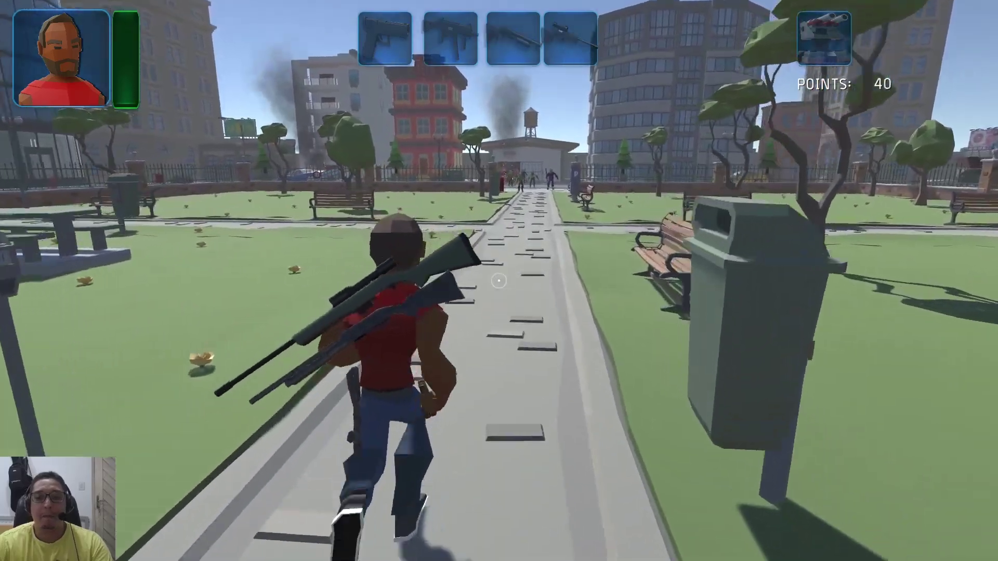
key("1")
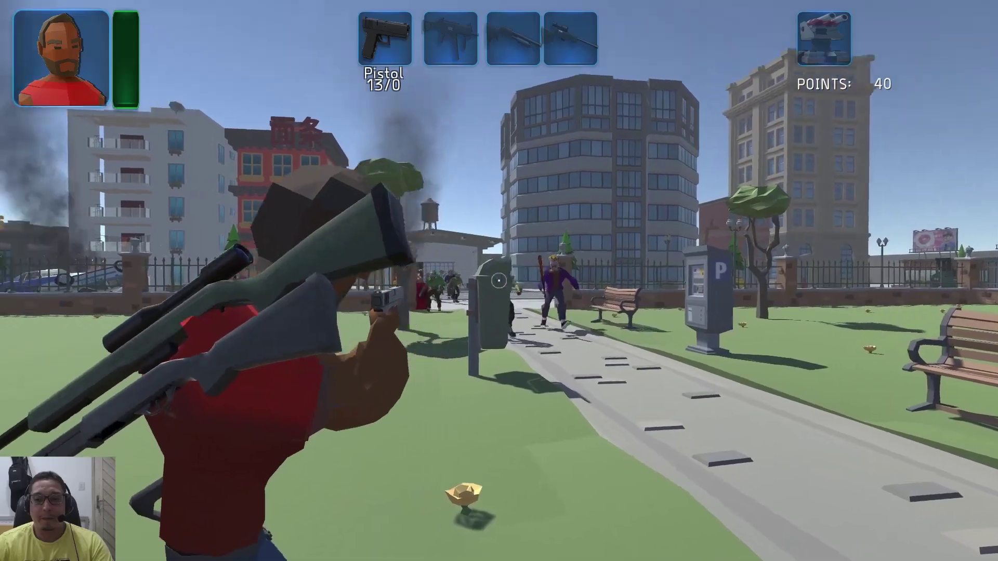
key("s")
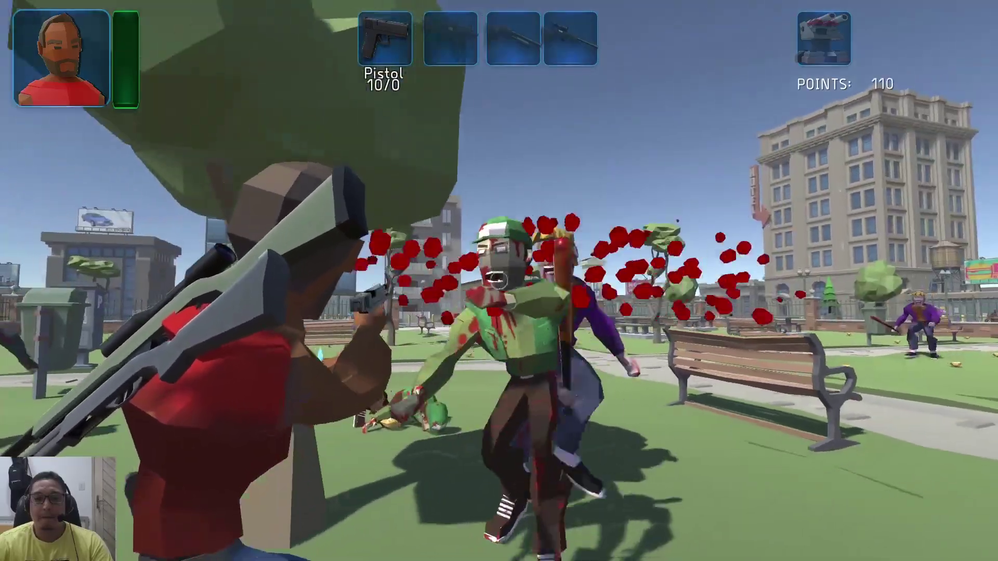
left_click(498, 281)
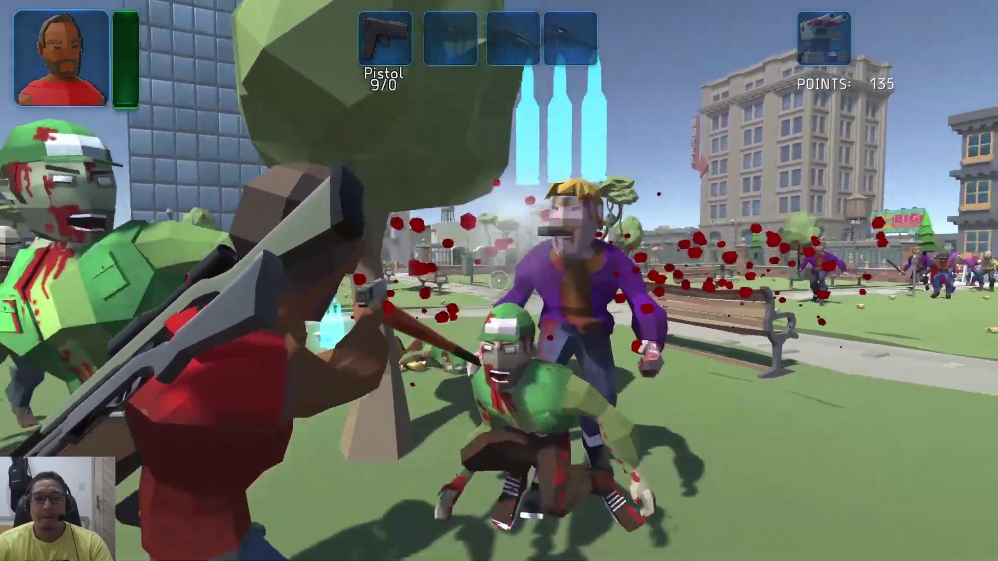
key("w")
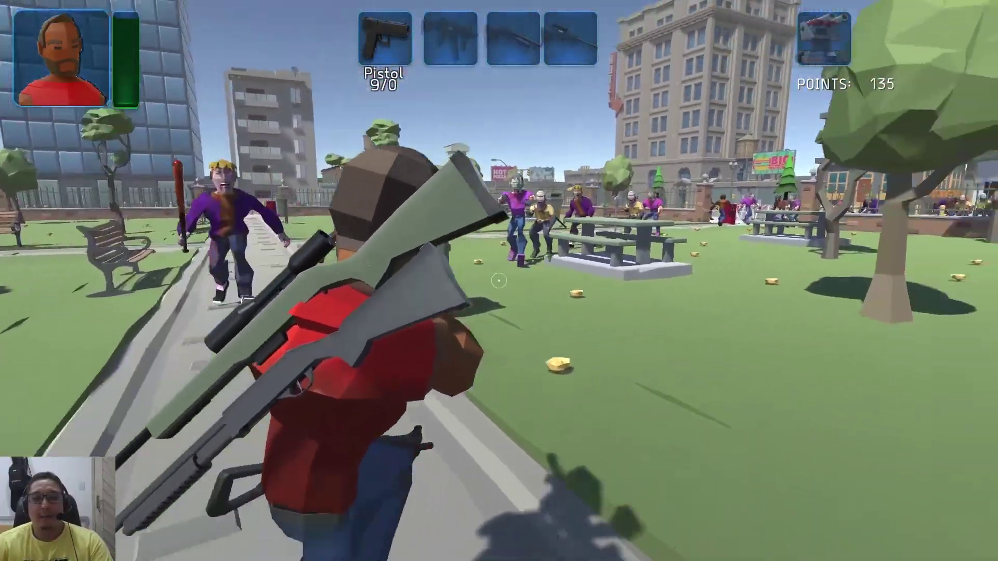
key("2")
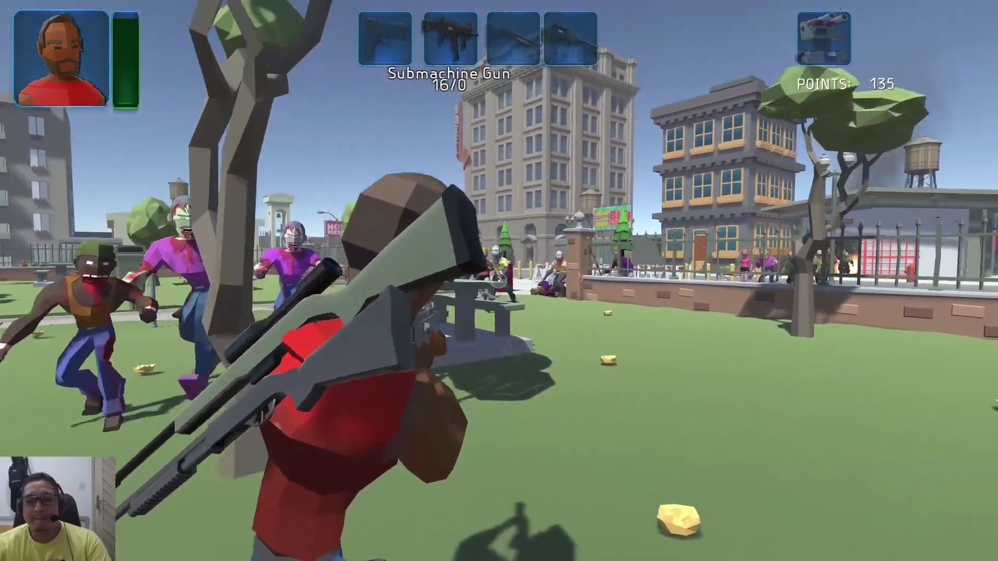
left_click(497, 280)
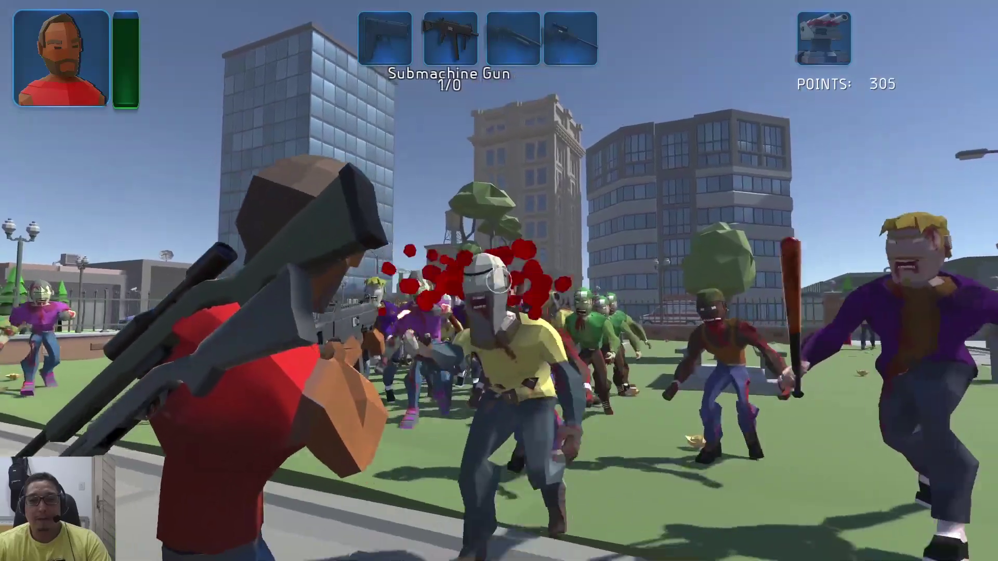
left_click(498, 281)
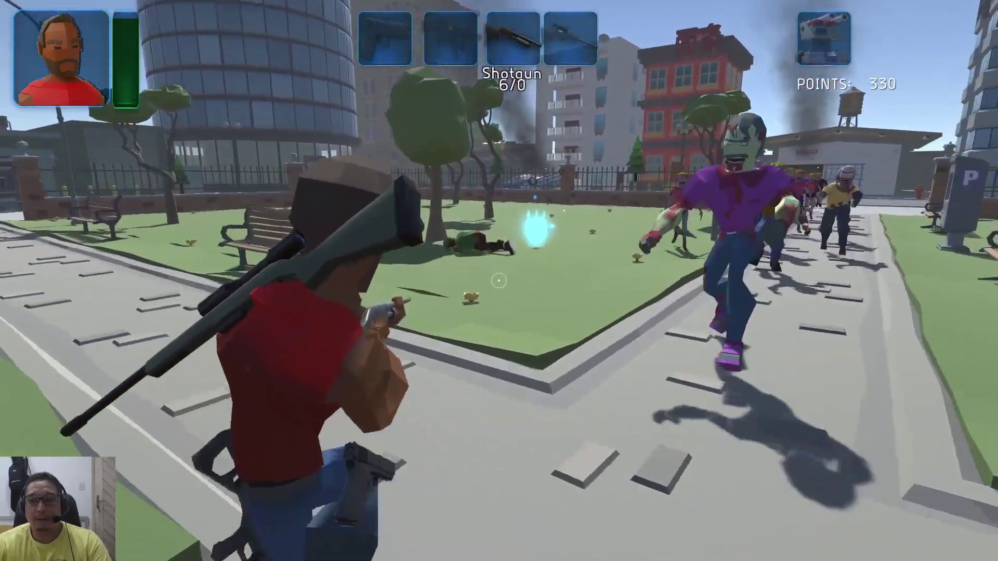
Step: Collect the pistol ammo and empty the Shotgun into the charging horde while retreating
key("w")
key("w")
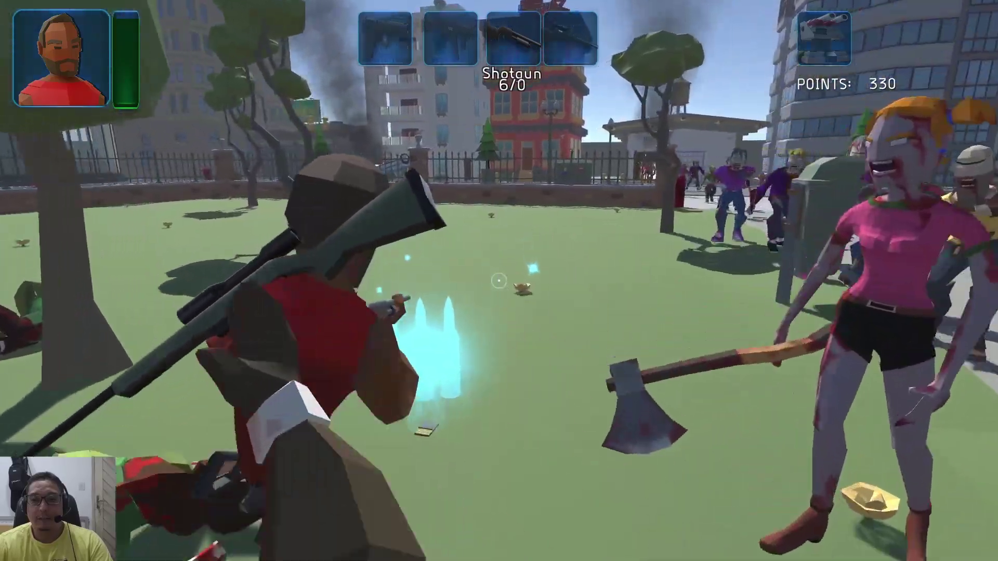
key("w")
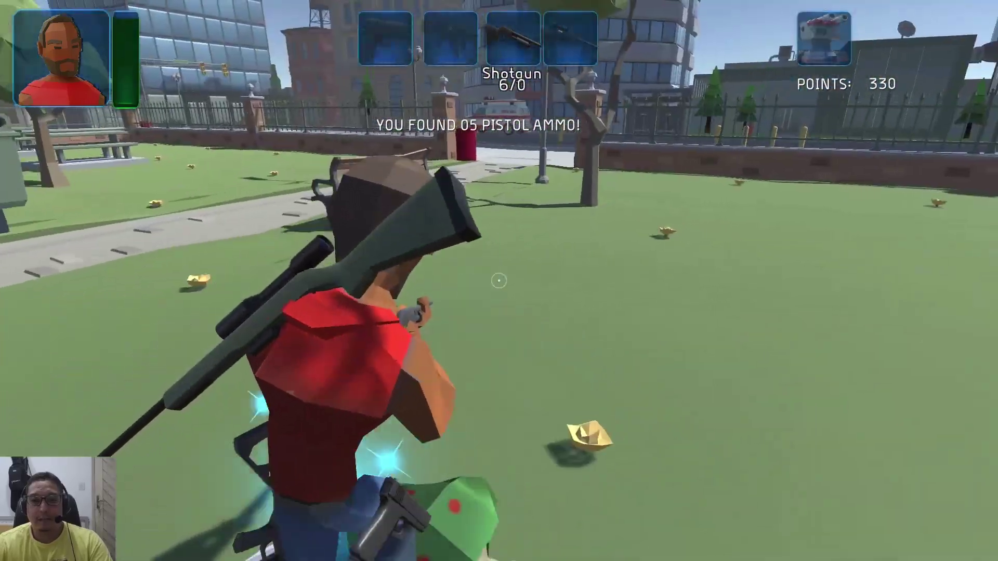
key("w")
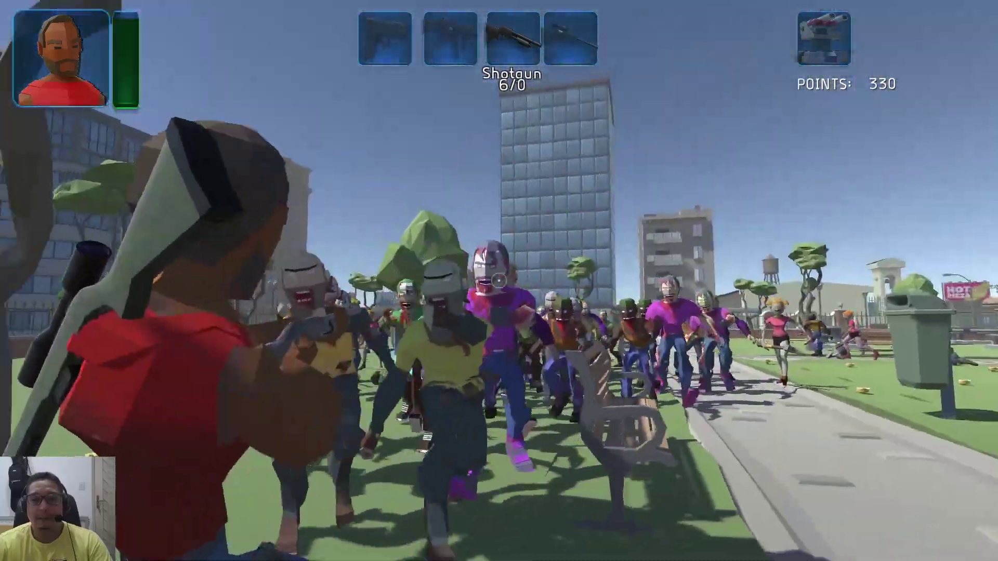
left_click(499, 282)
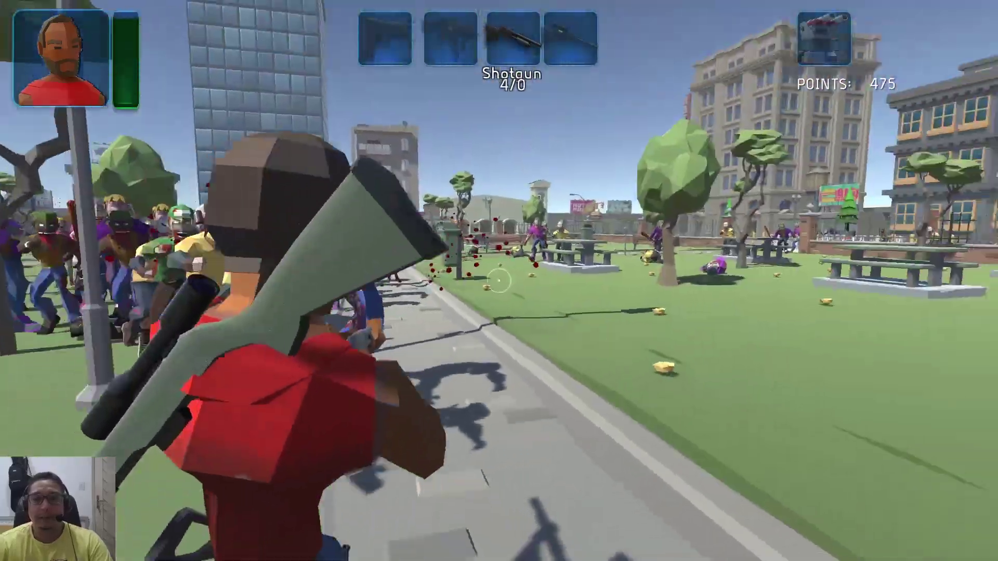
key("w")
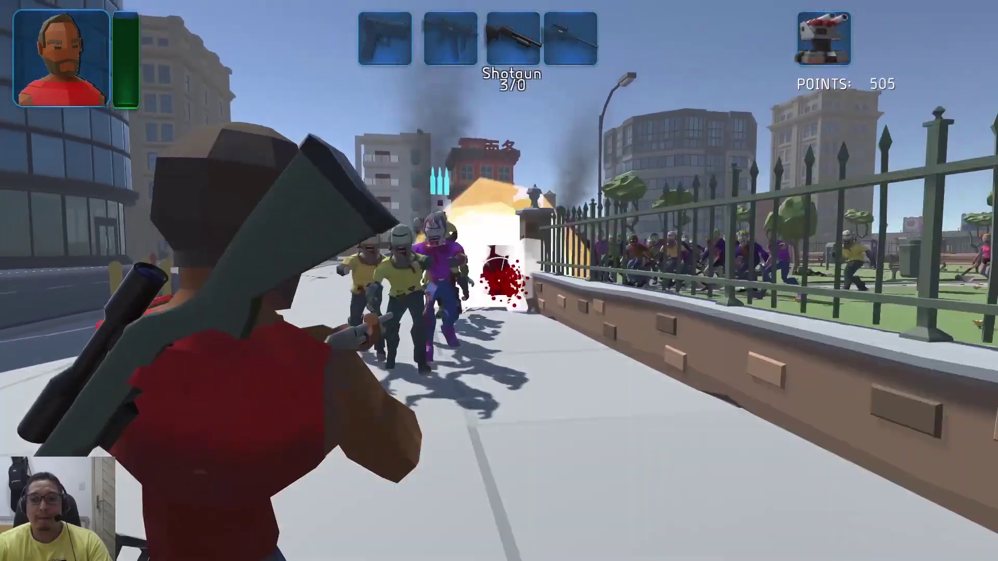
key("w")
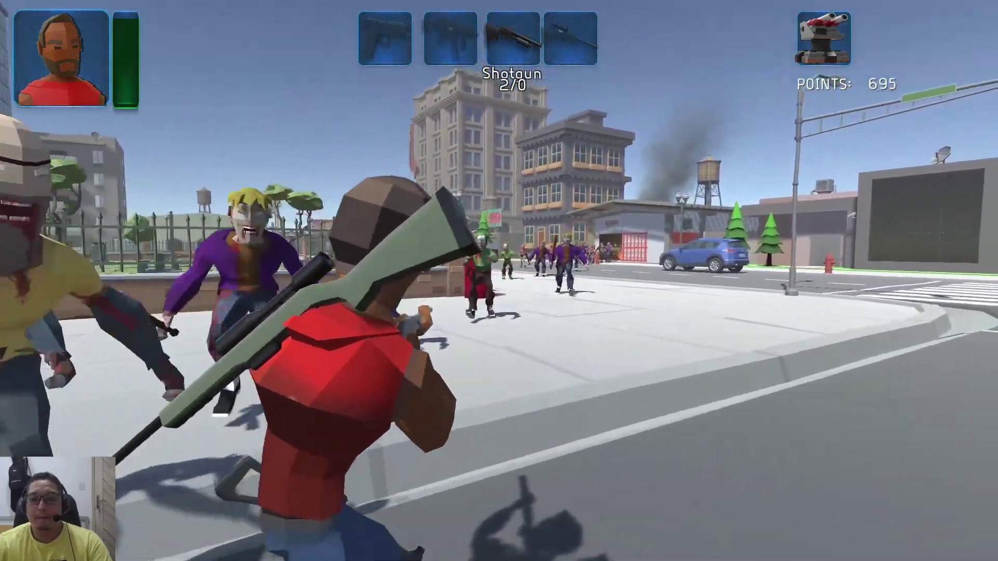
key("w")
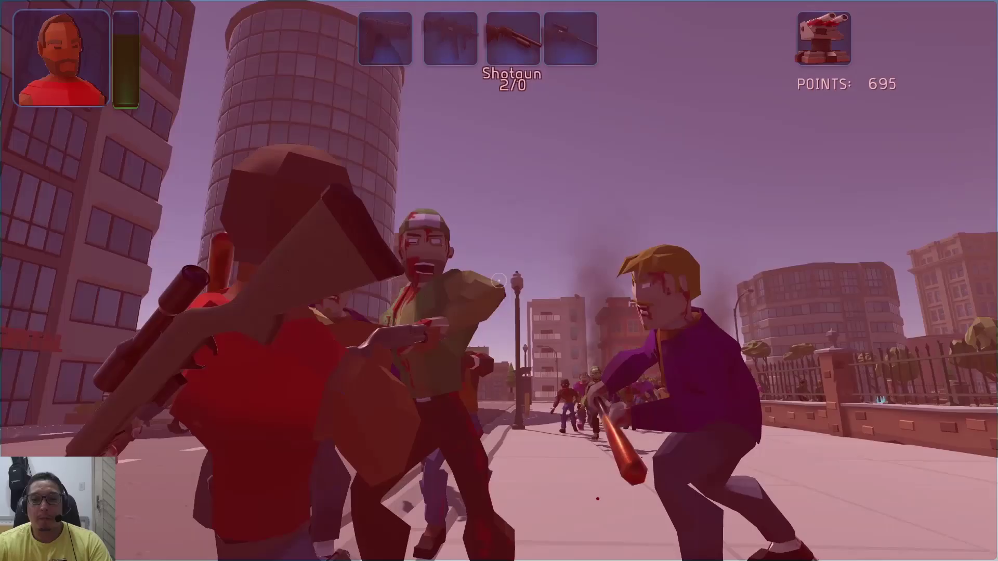
left_click(498, 281)
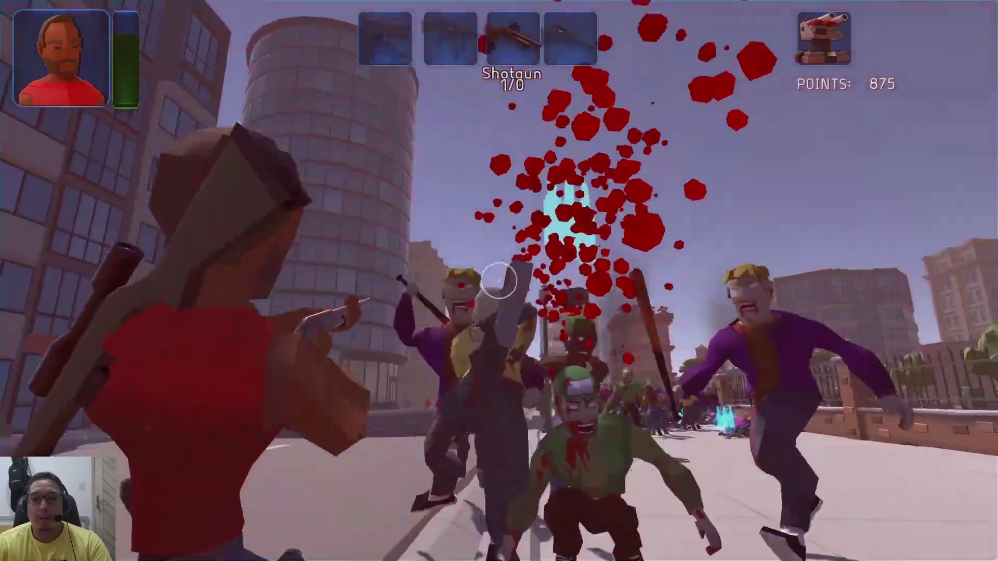
key("w")
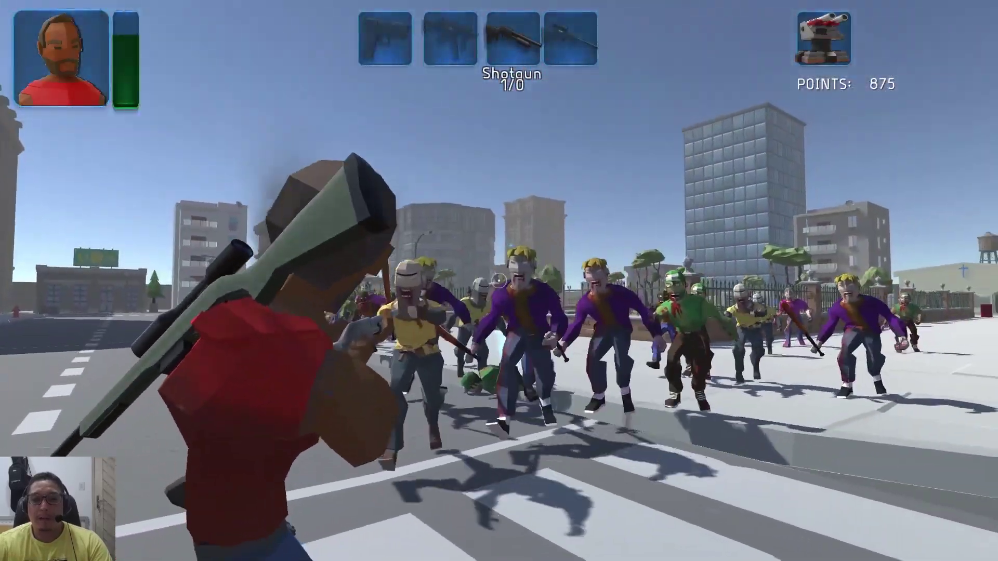
left_click(498, 281)
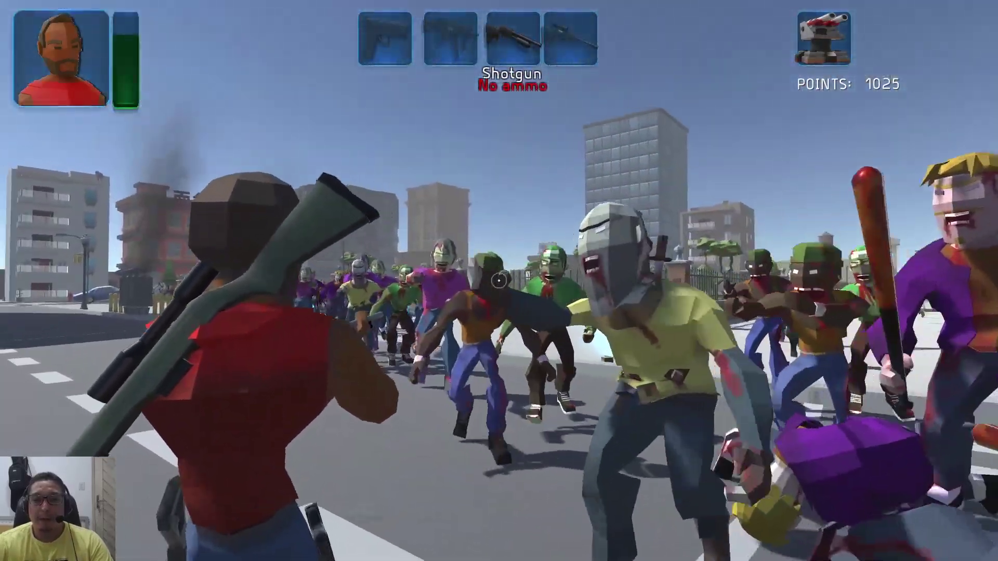
Step: Switch to the Sniper Rifle and place a turret beside the hero
key("4")
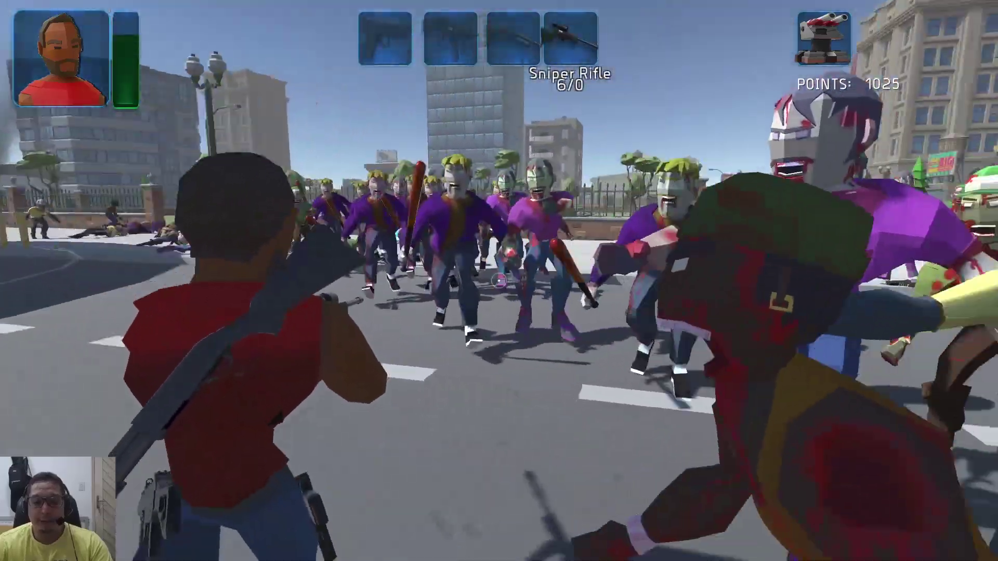
key("t")
left_click(498, 281)
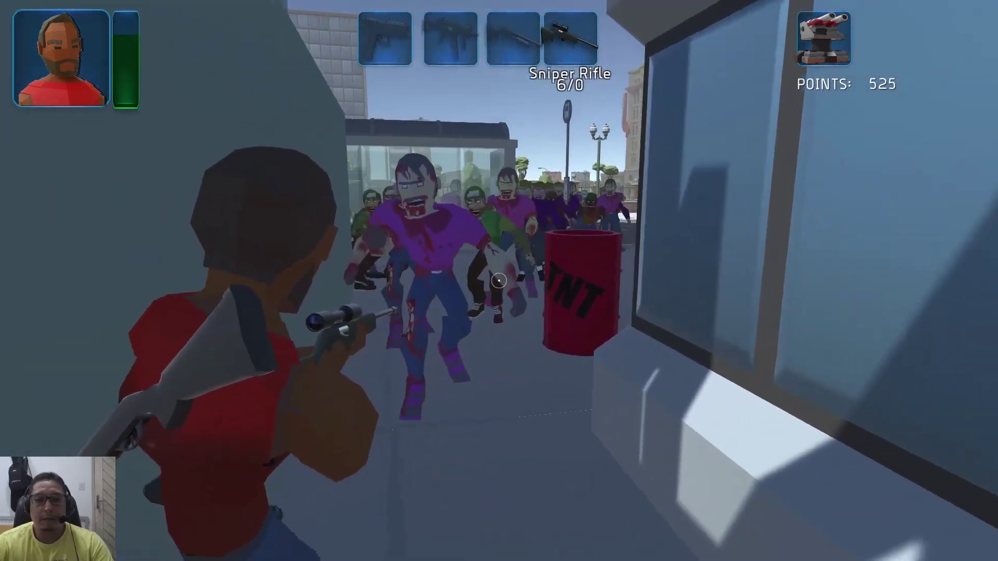
Step: Shoot the TNT barrel and snipe the zombies down the alley
left_click(499, 281)
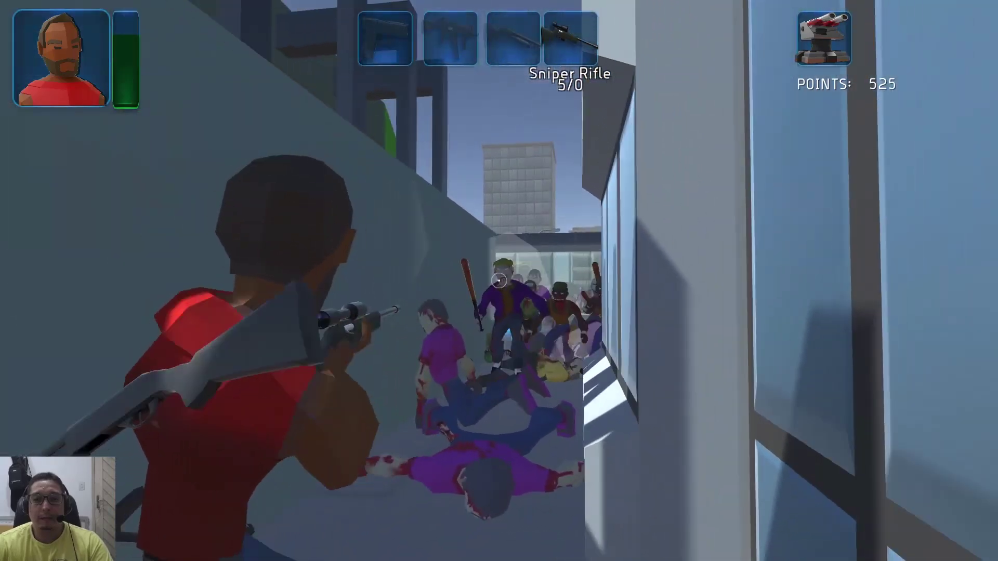
left_click(498, 281)
left_click(498, 281)
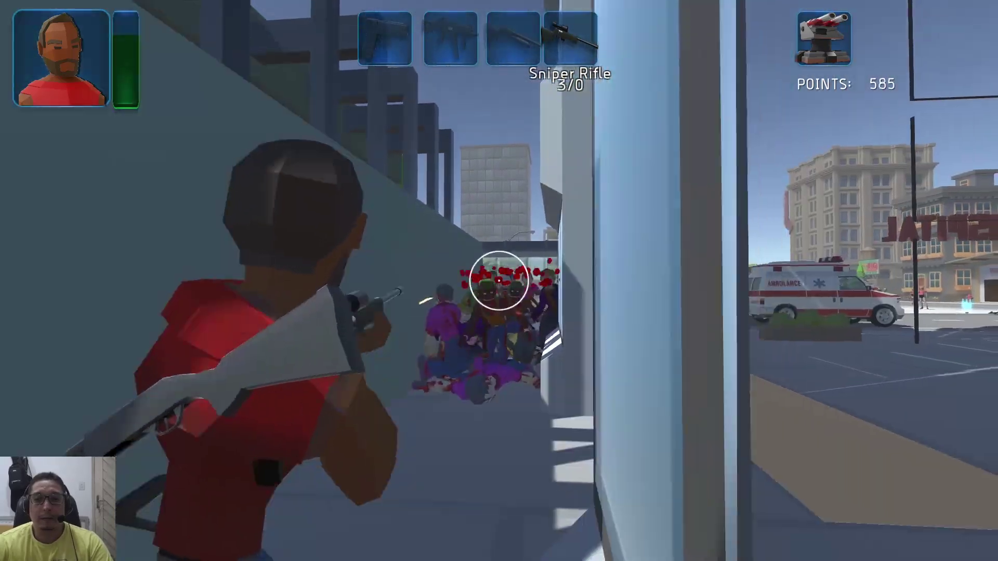
left_click(499, 281)
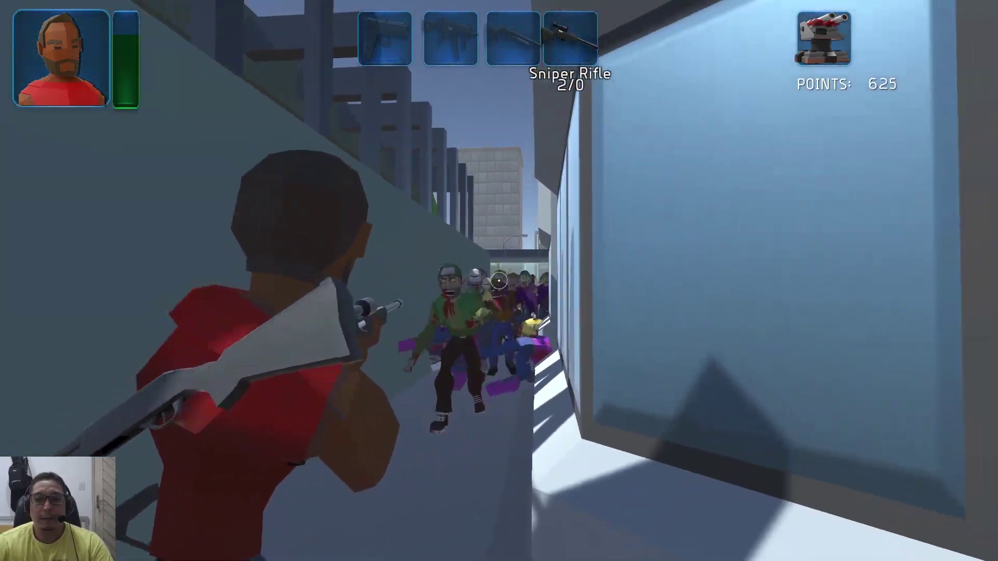
left_click(498, 281)
key("w")
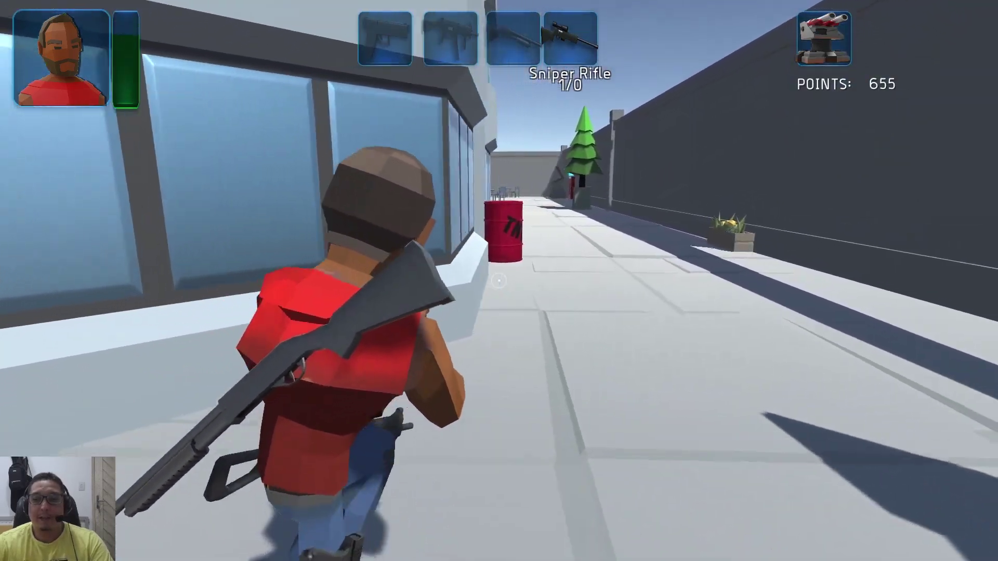
Step: Place a turret on the sidewalk, fire the last sniper round, and equip the Pistol
key("b")
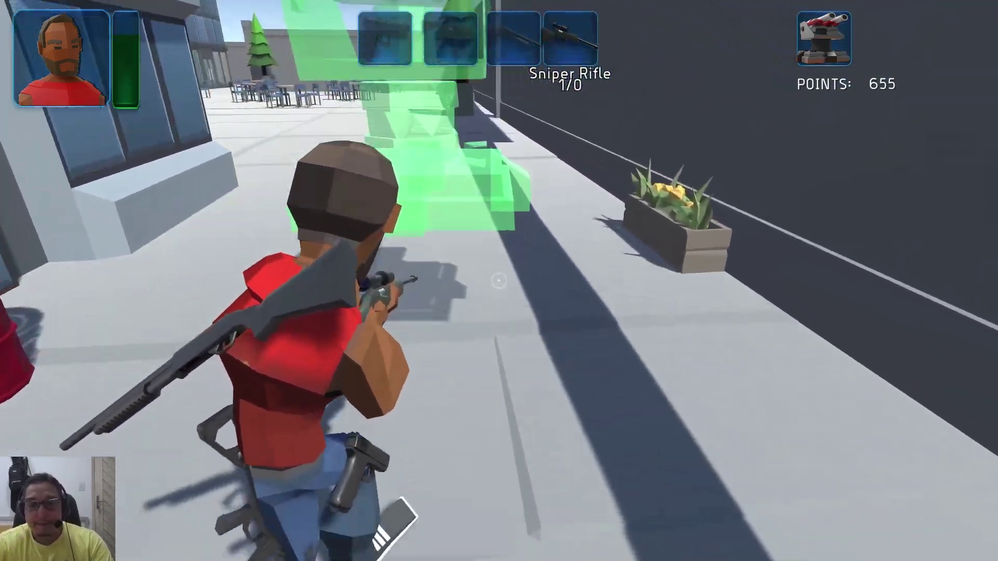
left_click(499, 280)
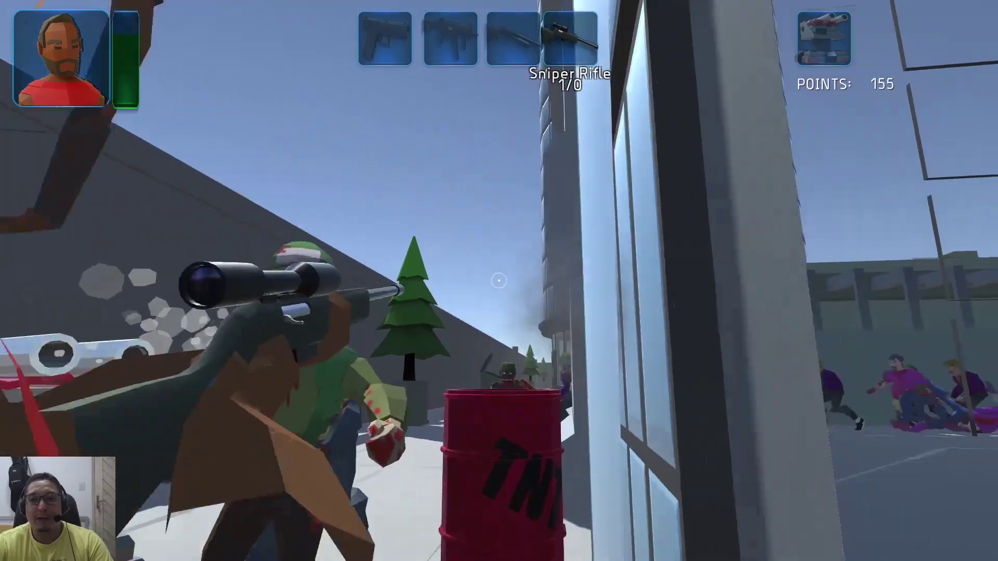
key("s")
key("s")
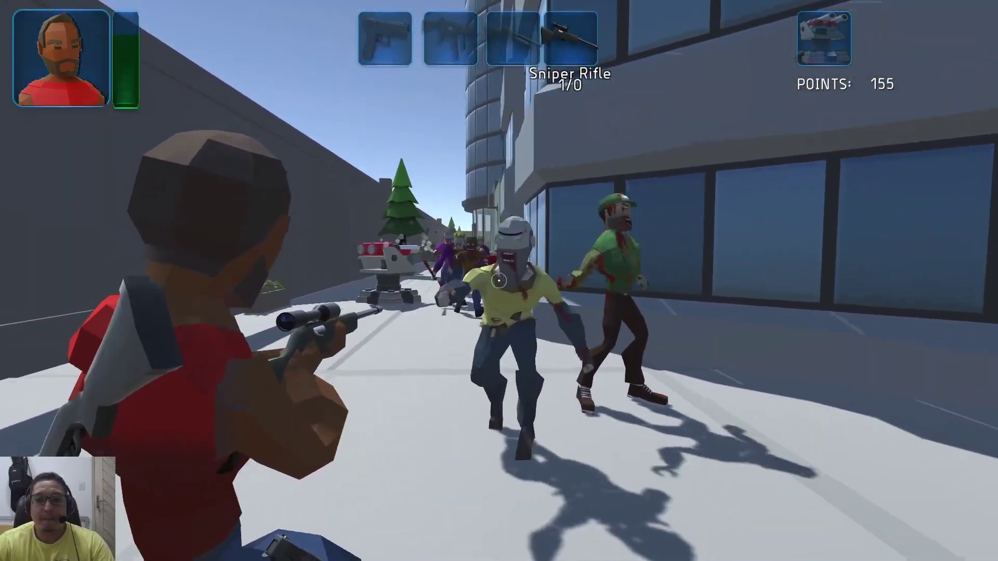
left_click(499, 281)
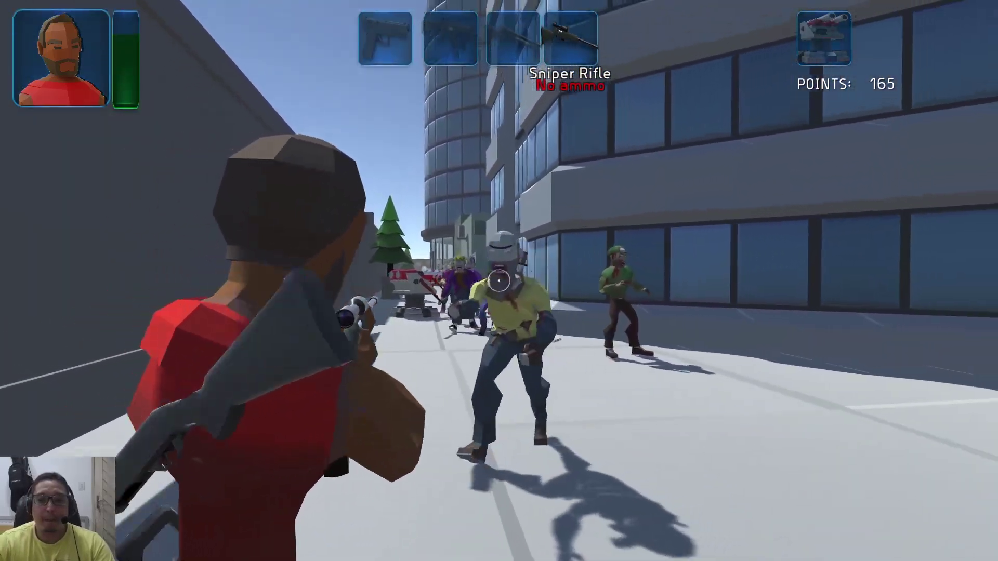
key("s")
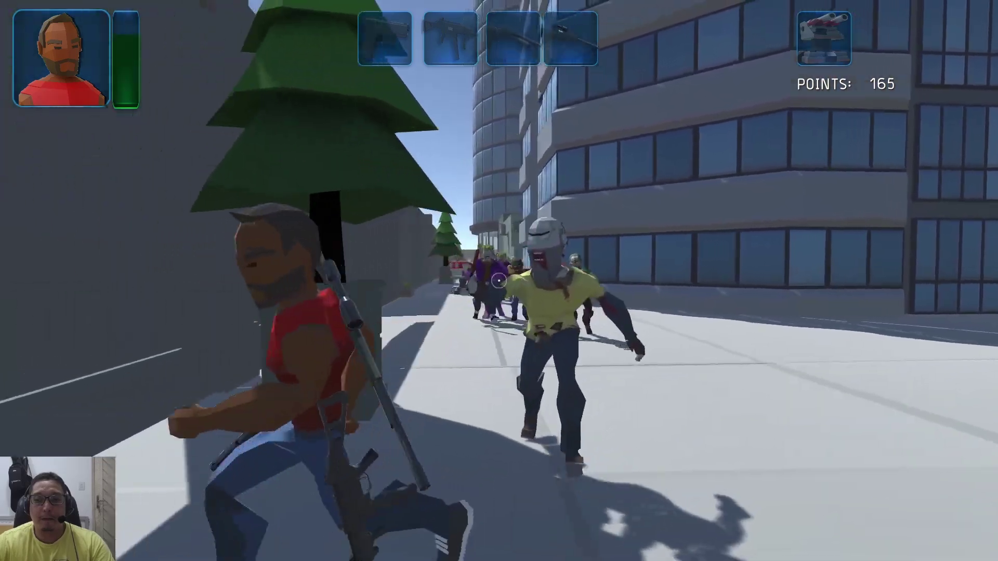
key("1")
Step: Switch to the Submachine Gun and run across the intersection into the zombie crowd
key("w")
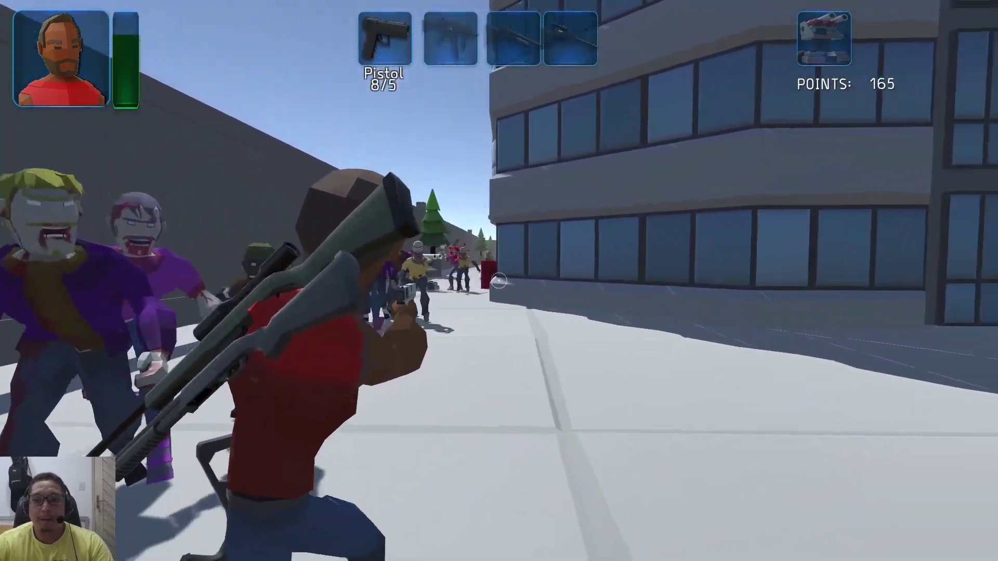
key("2")
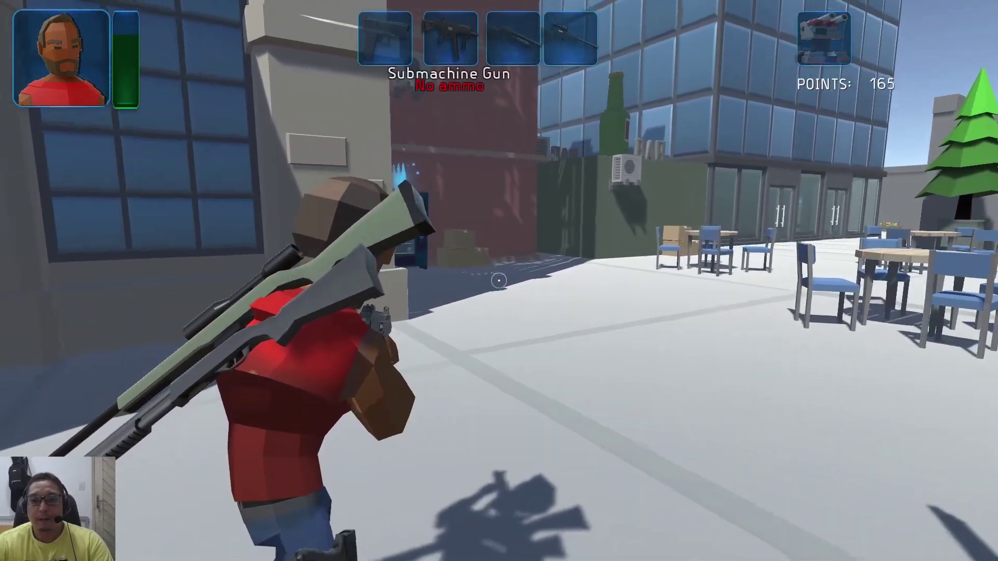
key("w")
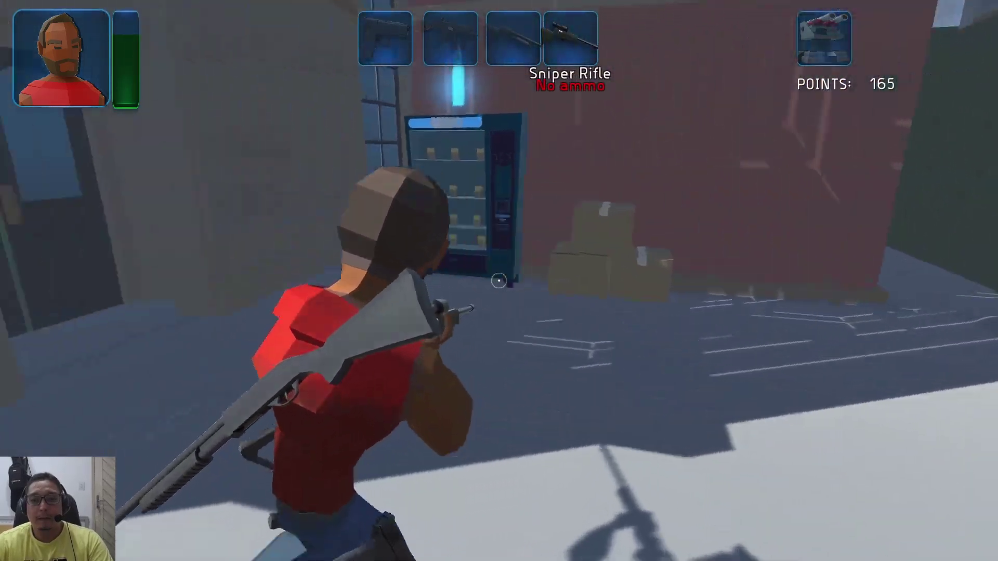
key("w")
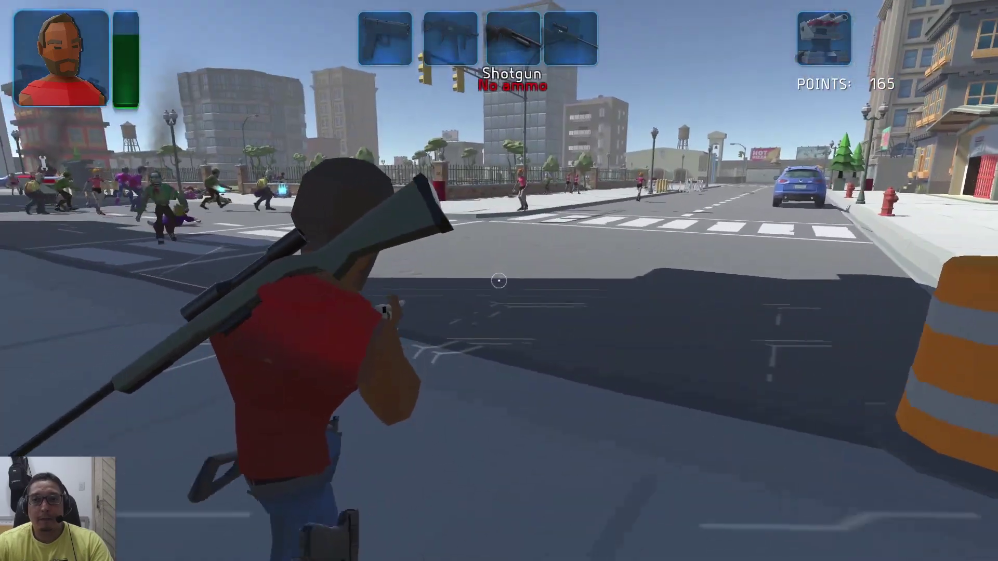
key("w")
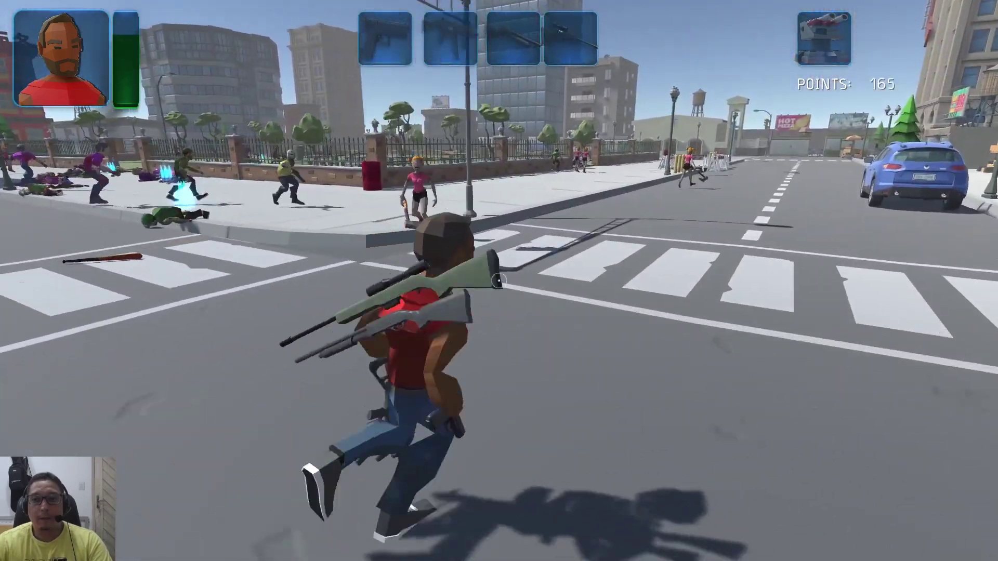
key("w")
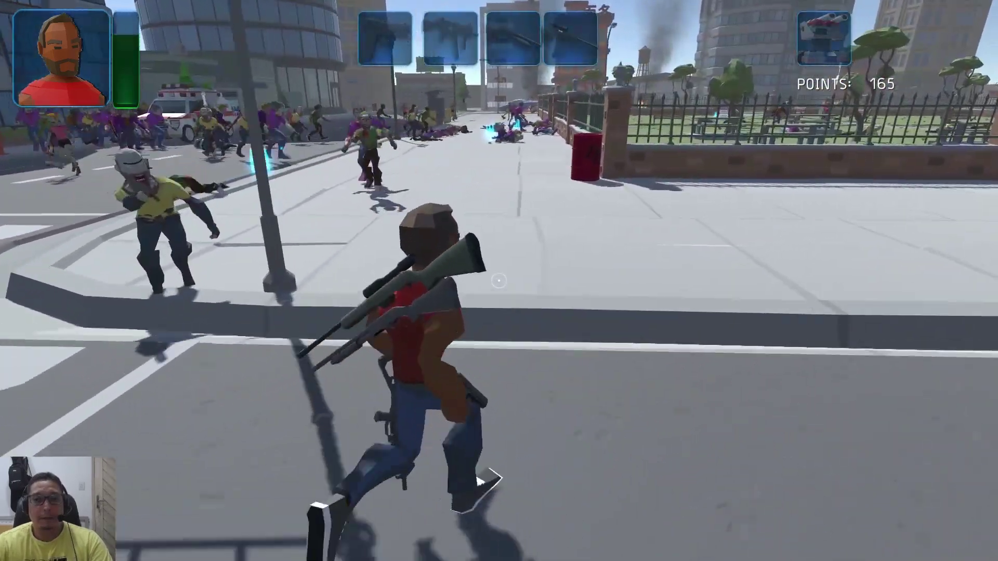
key("w")
key("w")
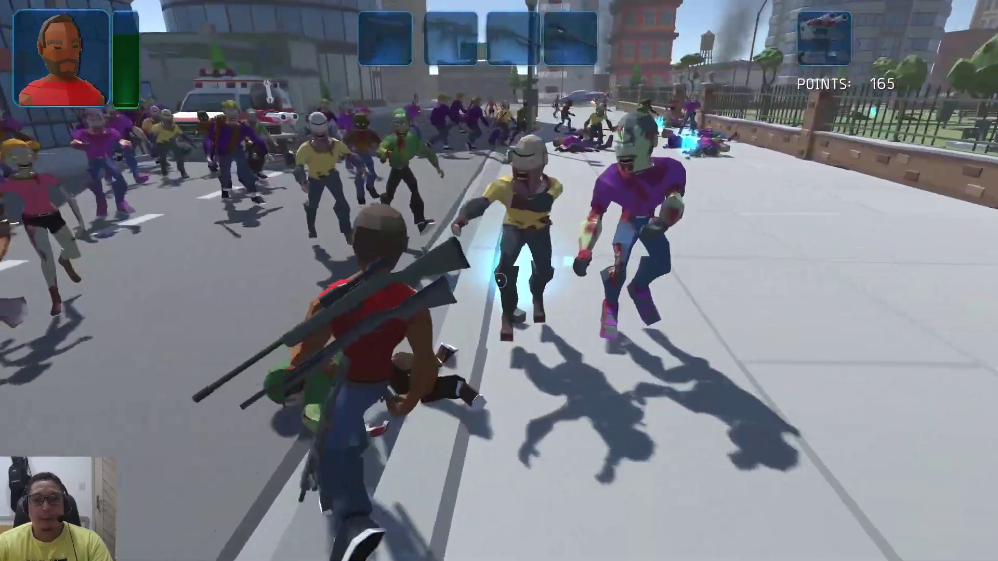
key("w")
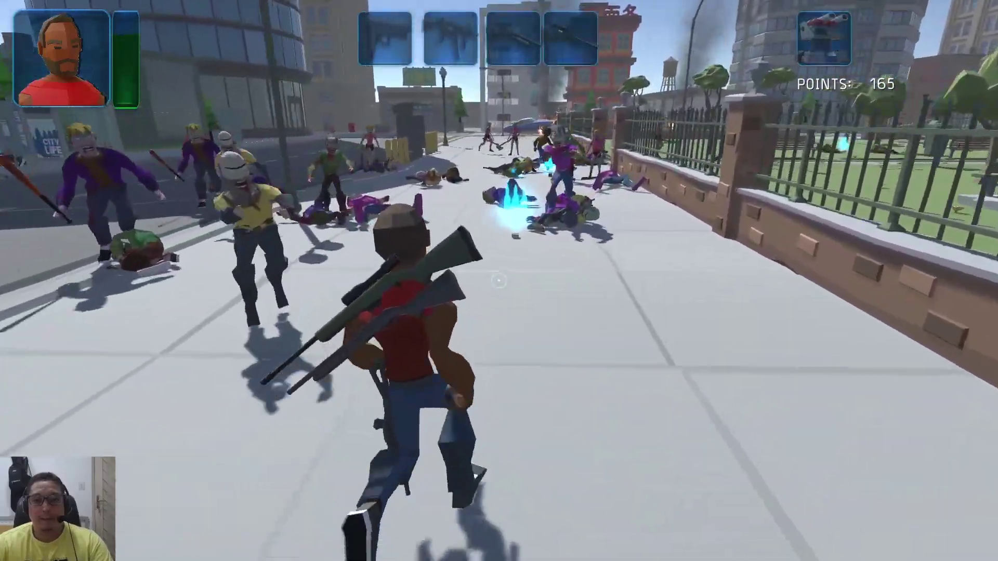
key("w")
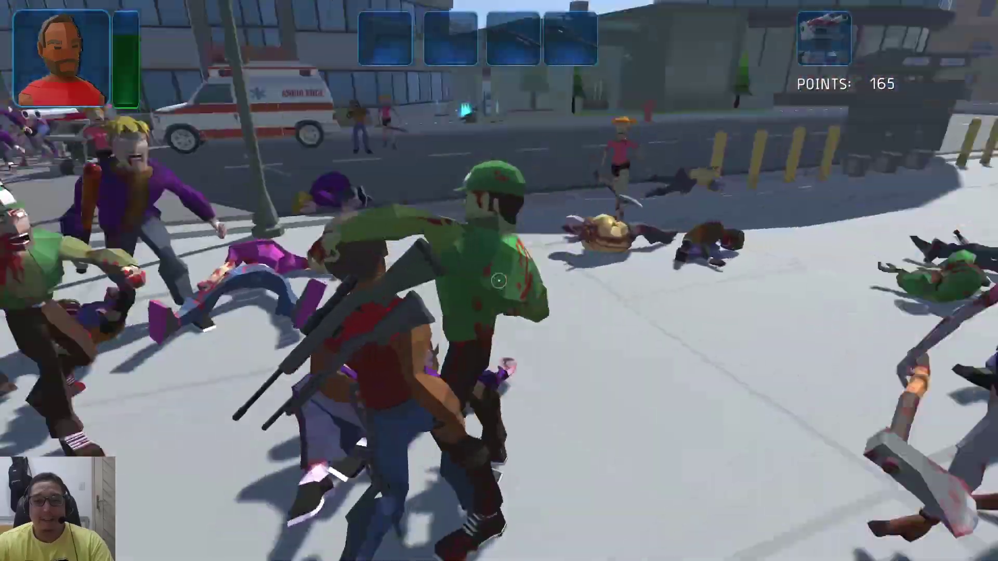
key("w")
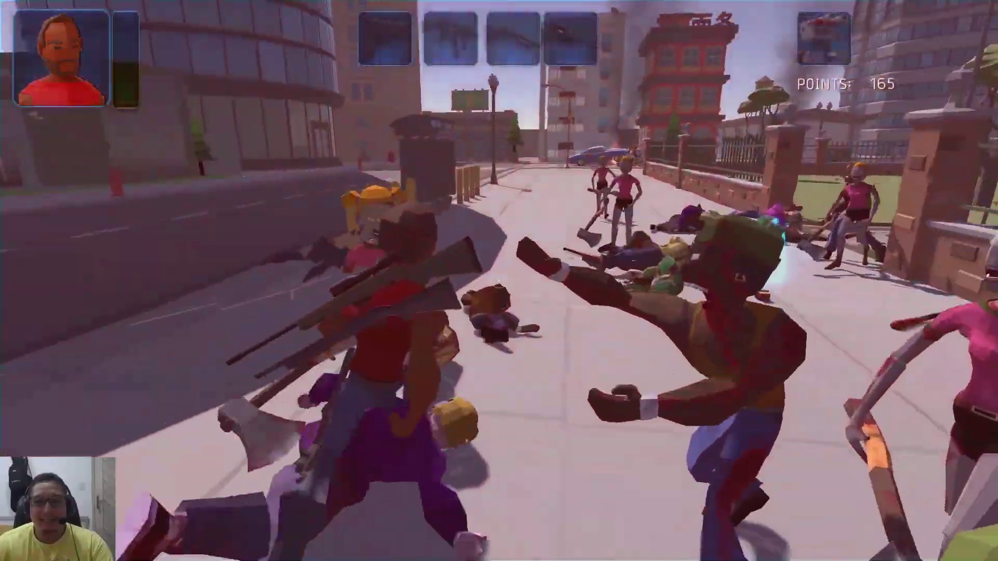
key("w")
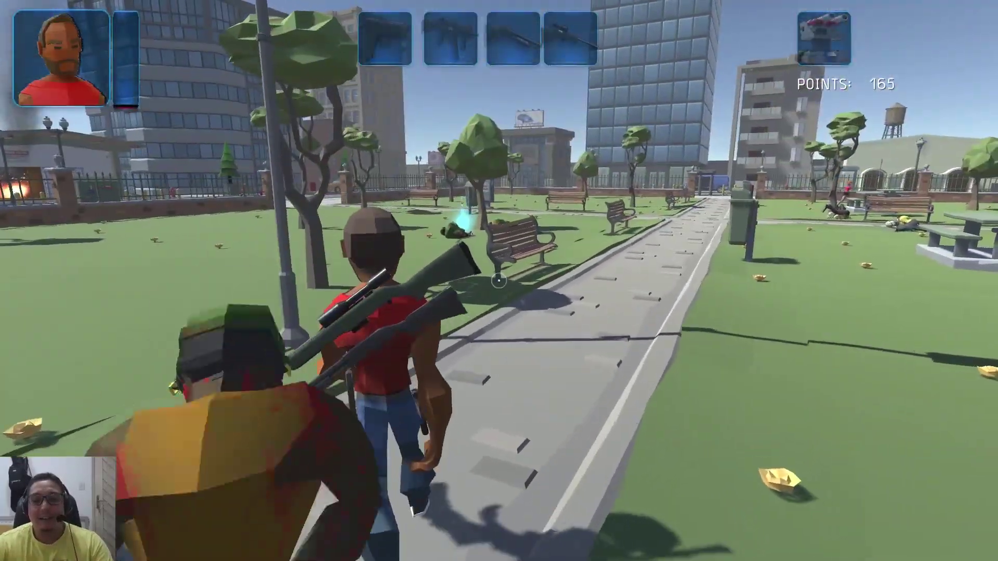
Step: Run through the park, draw the Pistol and shoot the red barrel to blow up the zombies
key("w")
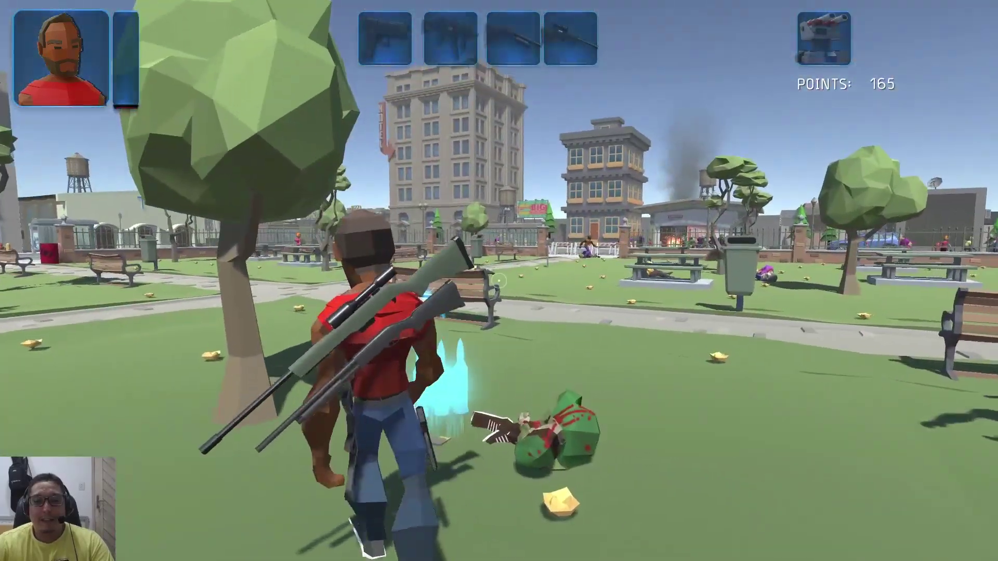
key("w")
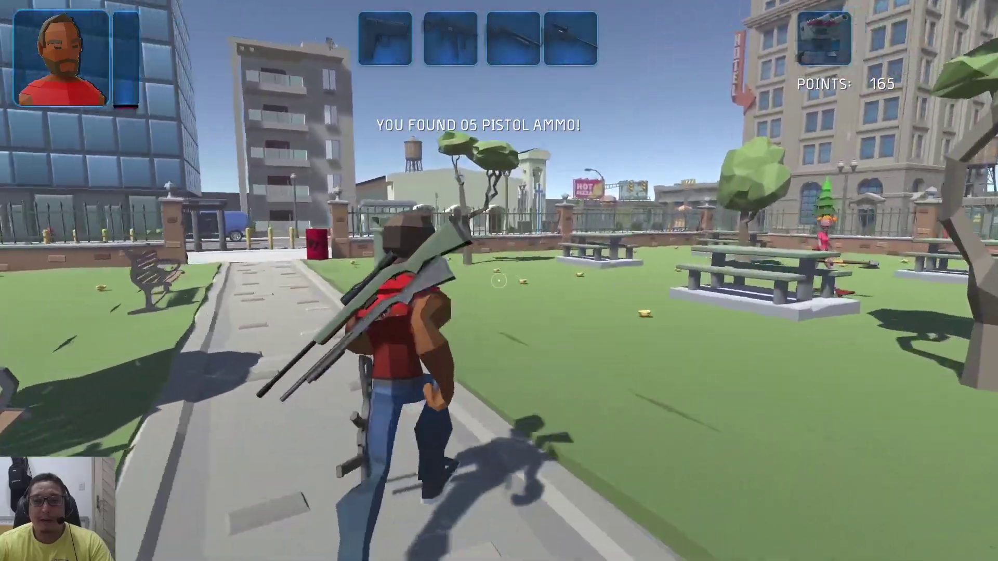
key("1")
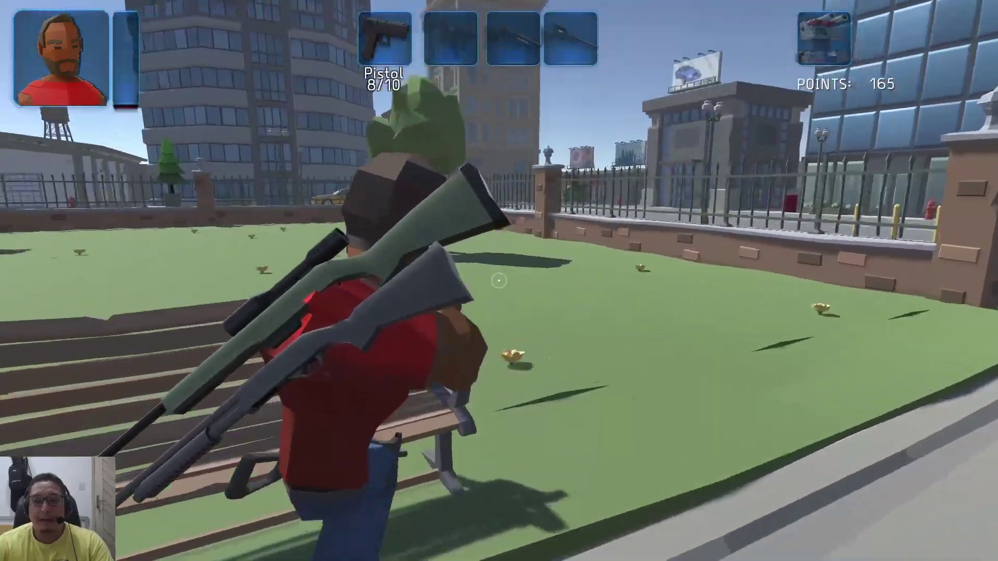
key("s")
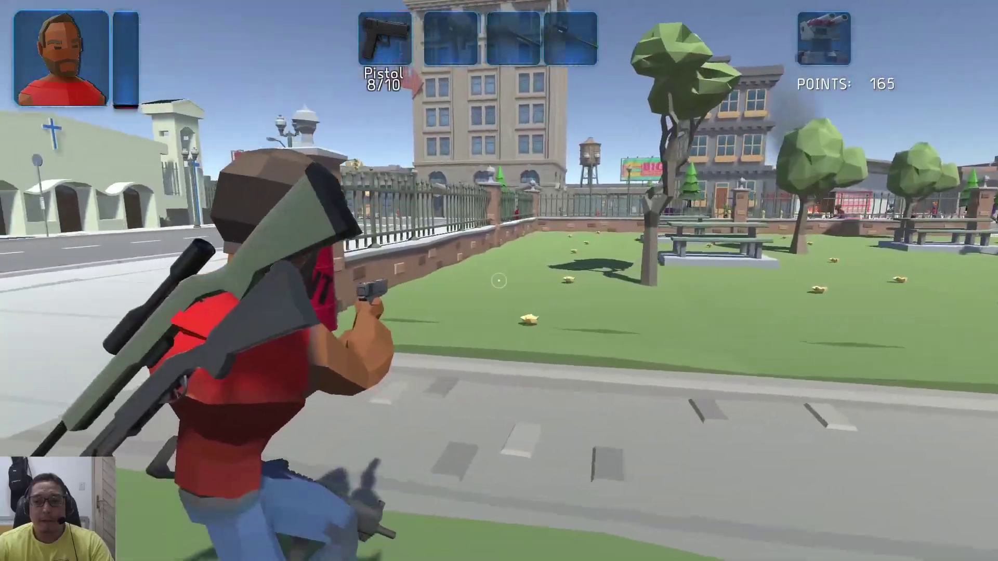
key("s")
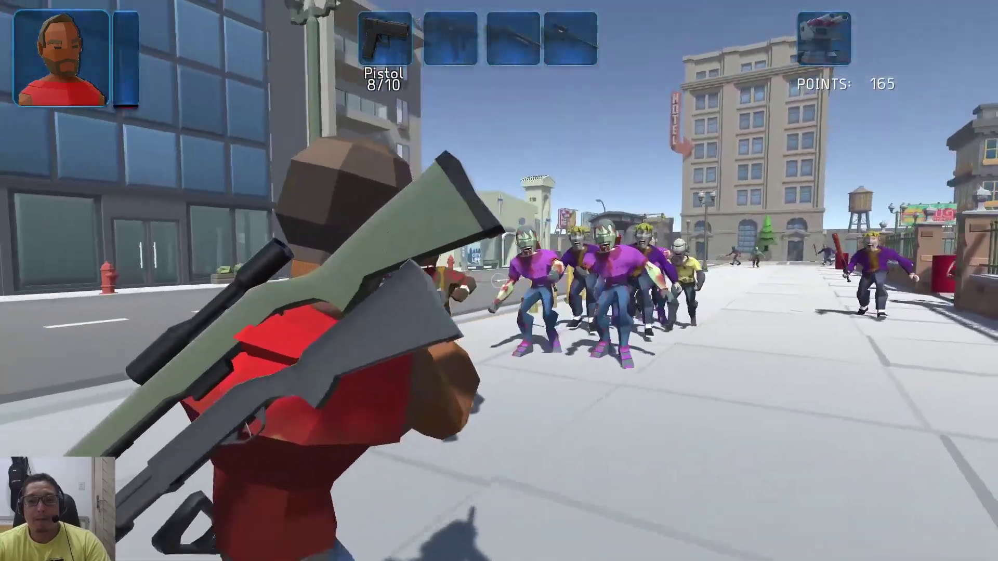
mouse_move(498, 280)
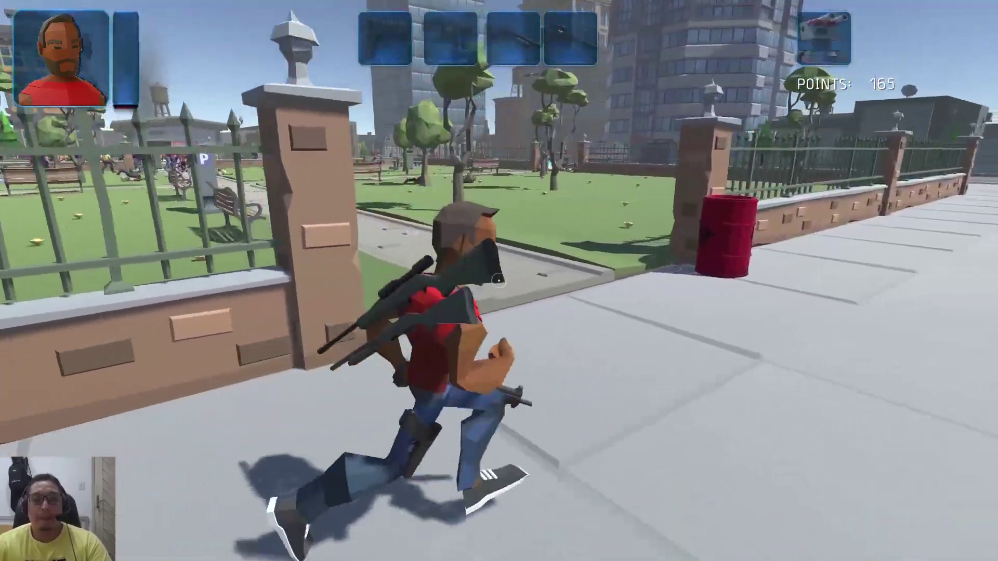
key("1")
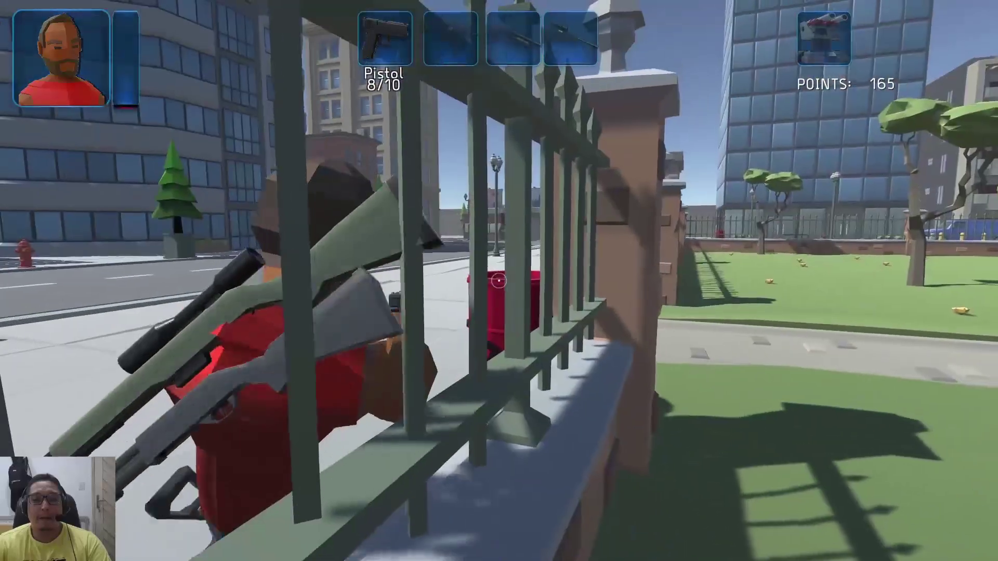
key("s")
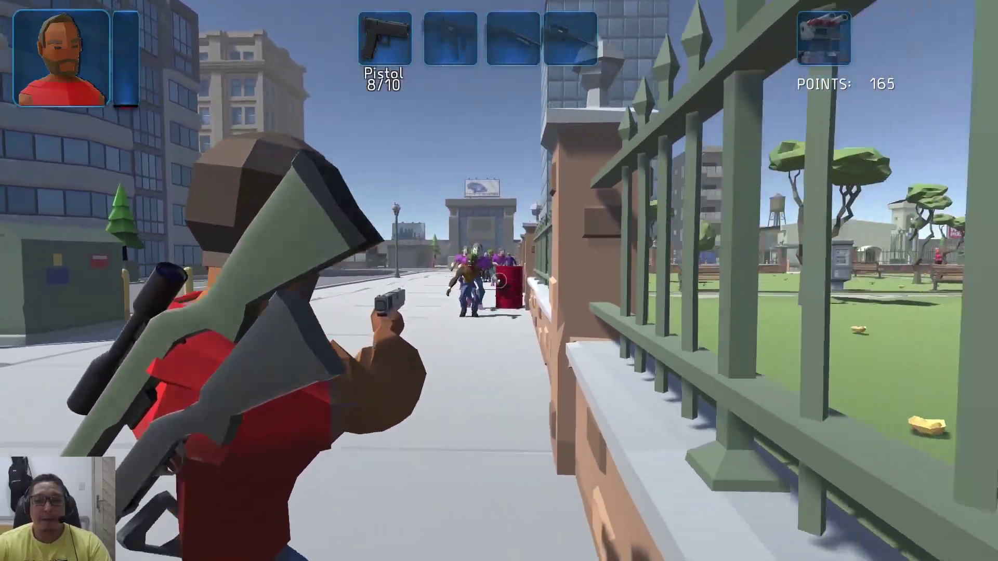
left_click(498, 280)
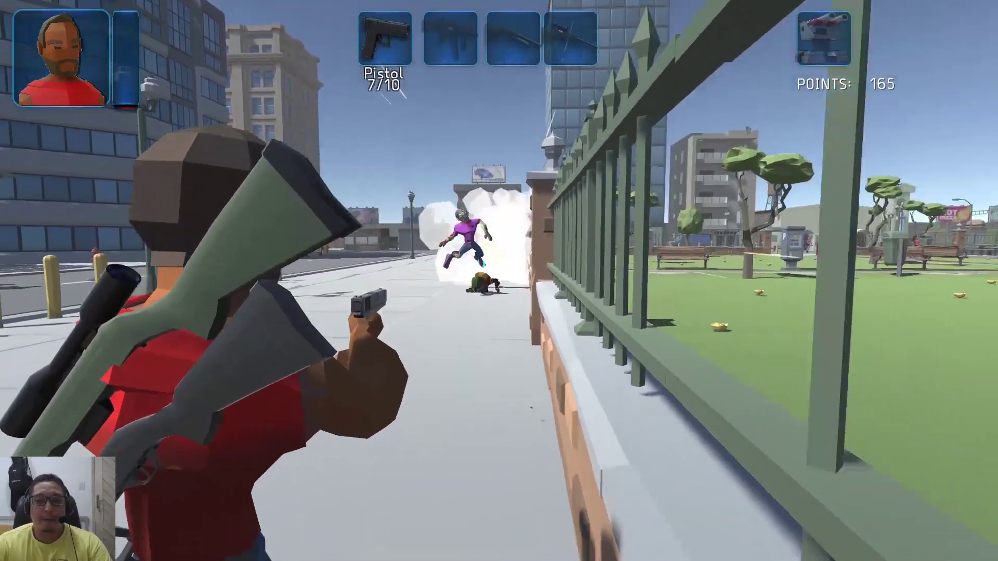
Step: Collect the sniper ammo and run across the street along the storefront
key("w")
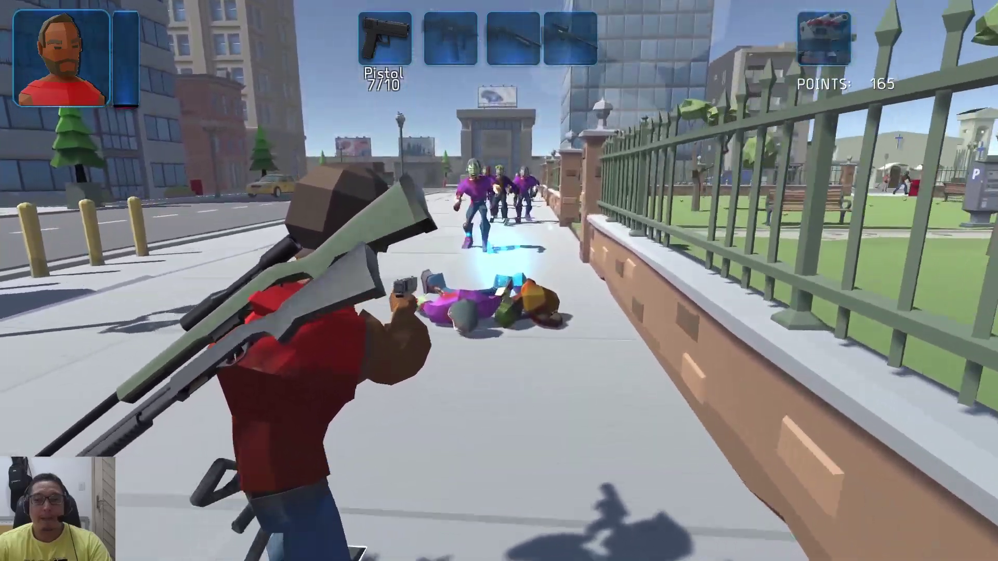
key("w")
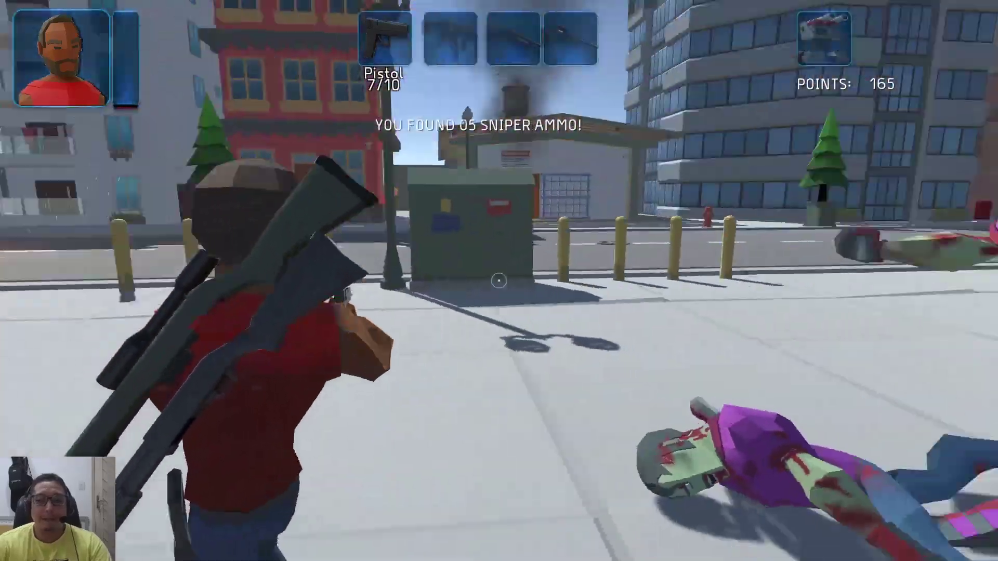
key("w")
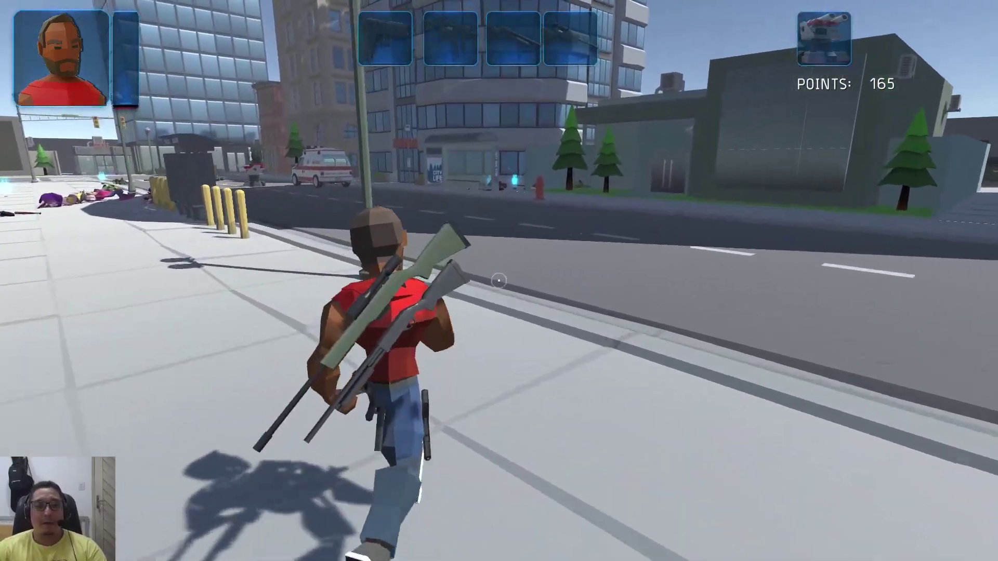
key("w")
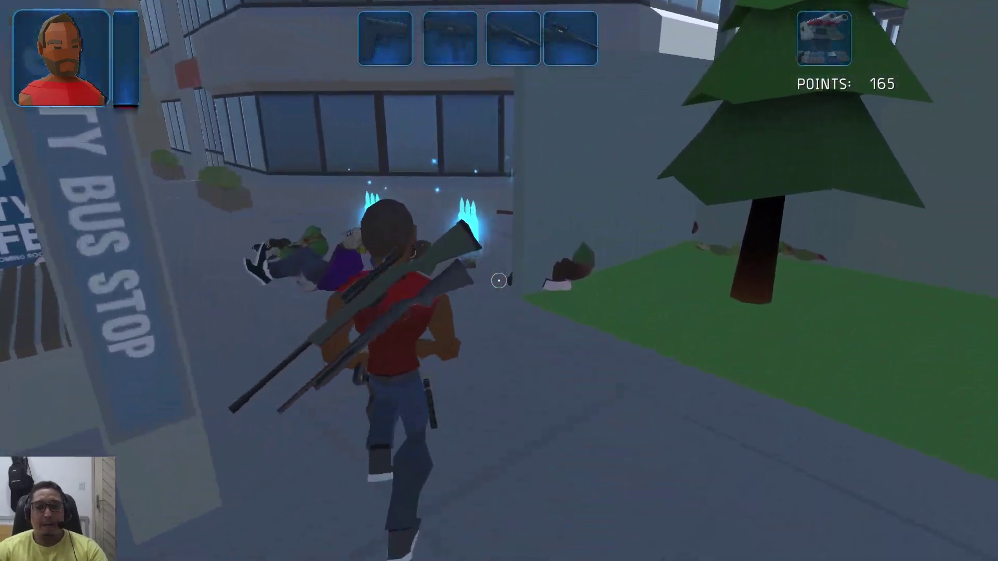
key("w")
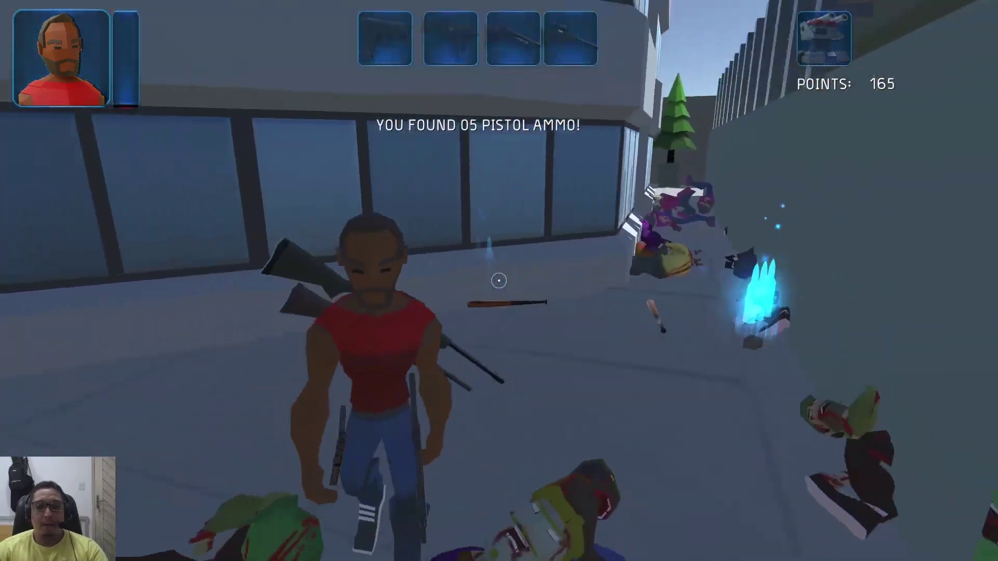
key("w")
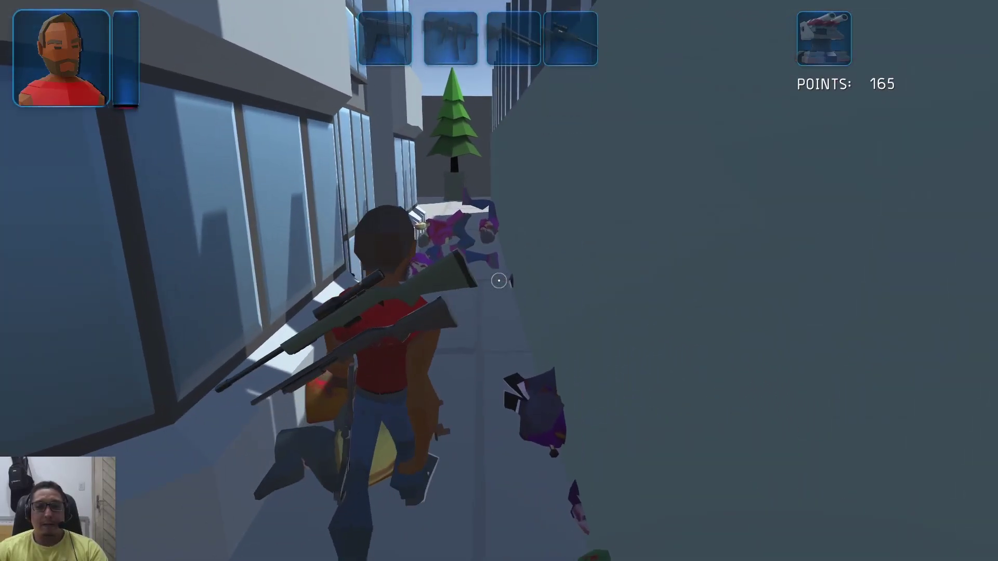
key("w")
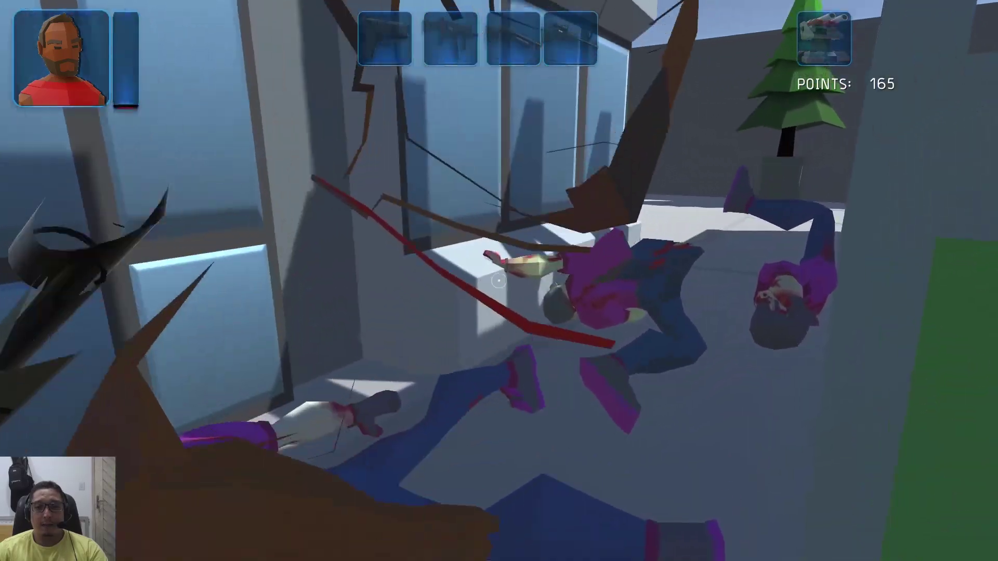
key("w")
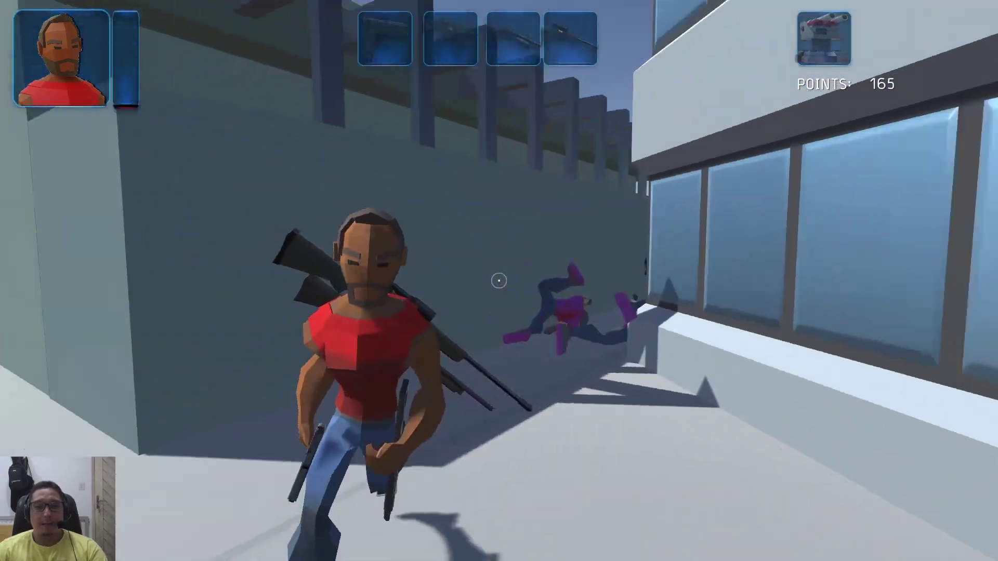
Step: Headshot the approaching zombie, then switch to the Submachine Gun and the Shotgun
key("1")
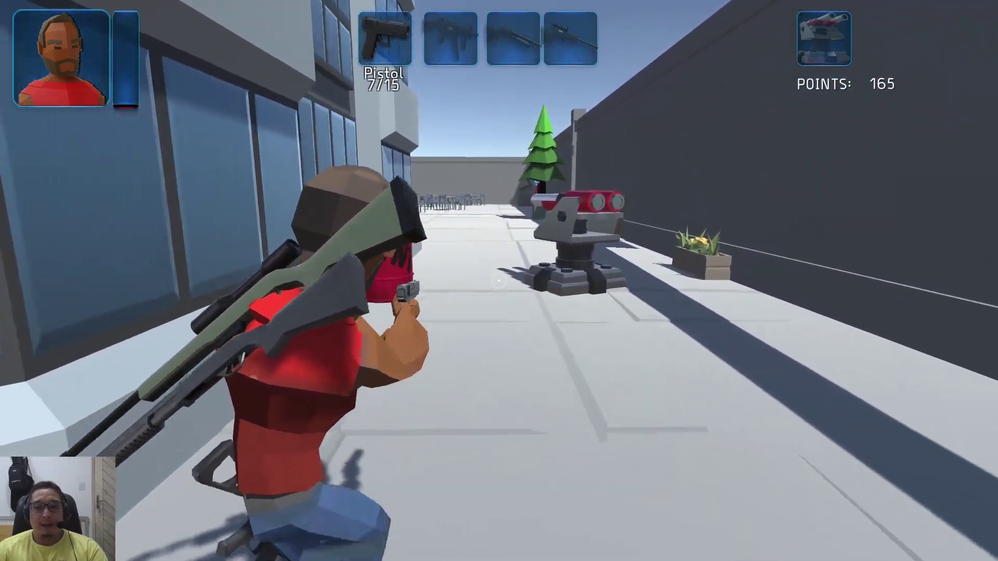
key("w")
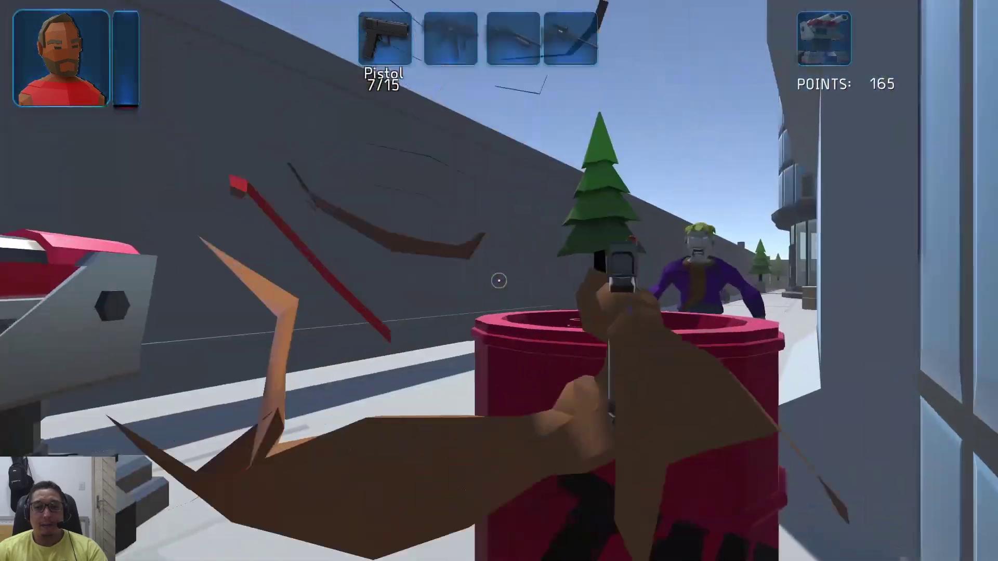
left_click(496, 282)
left_click(496, 281)
left_click(496, 282)
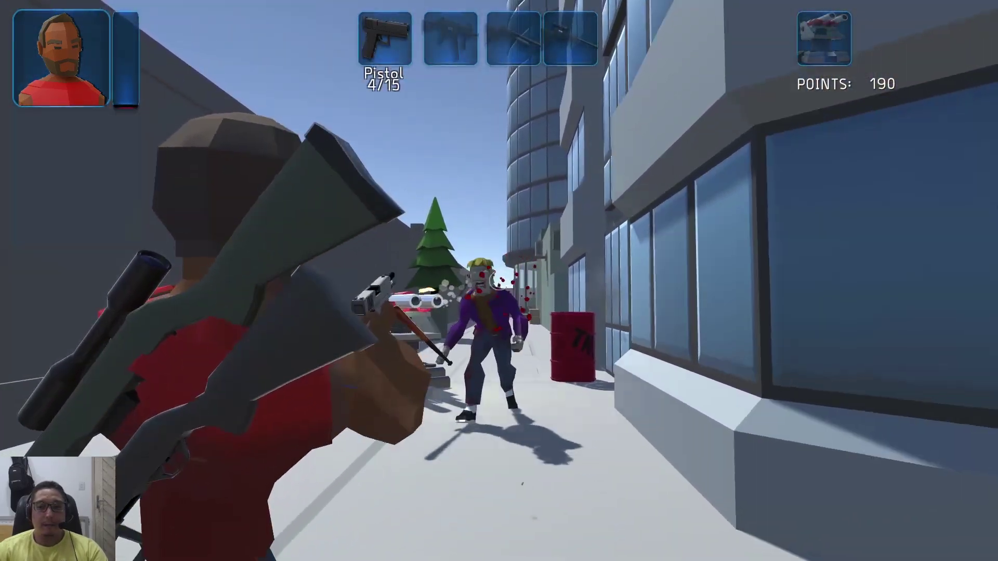
key("2")
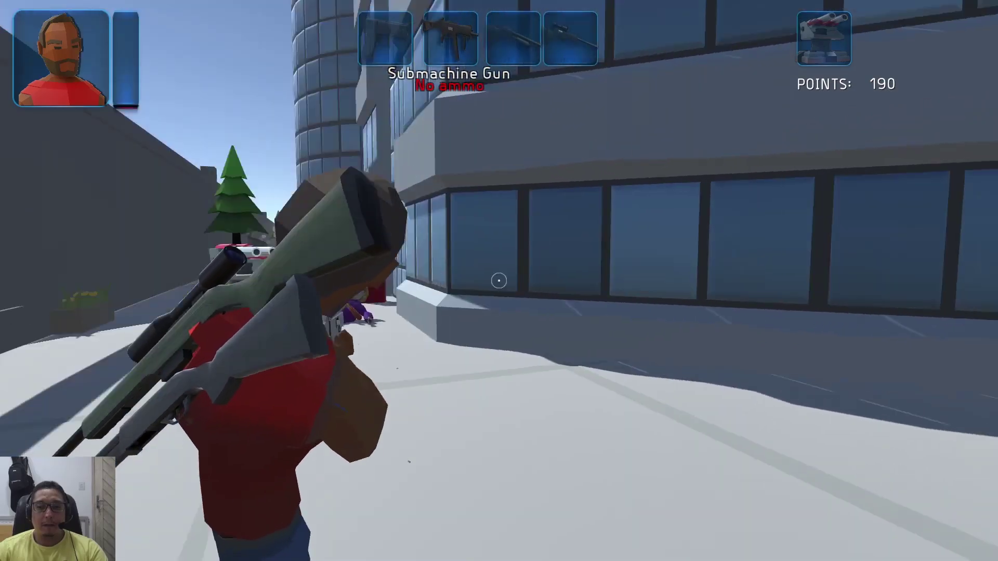
key("3")
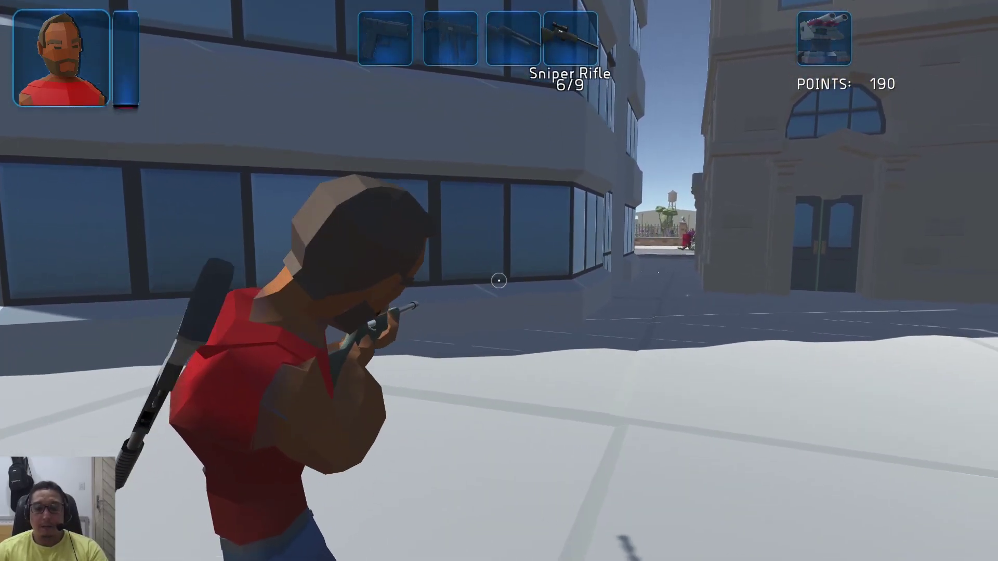
key("w")
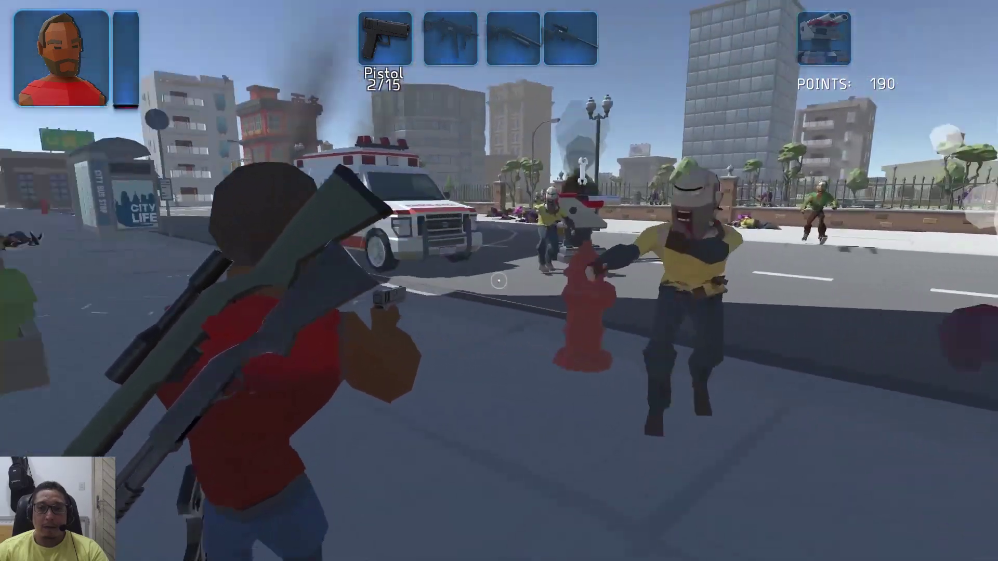
Step: Run along the park fence and sidewalk into the crowd of zombies
scroll(498, 281, "down", 1)
scroll(499, 281, "down", 2)
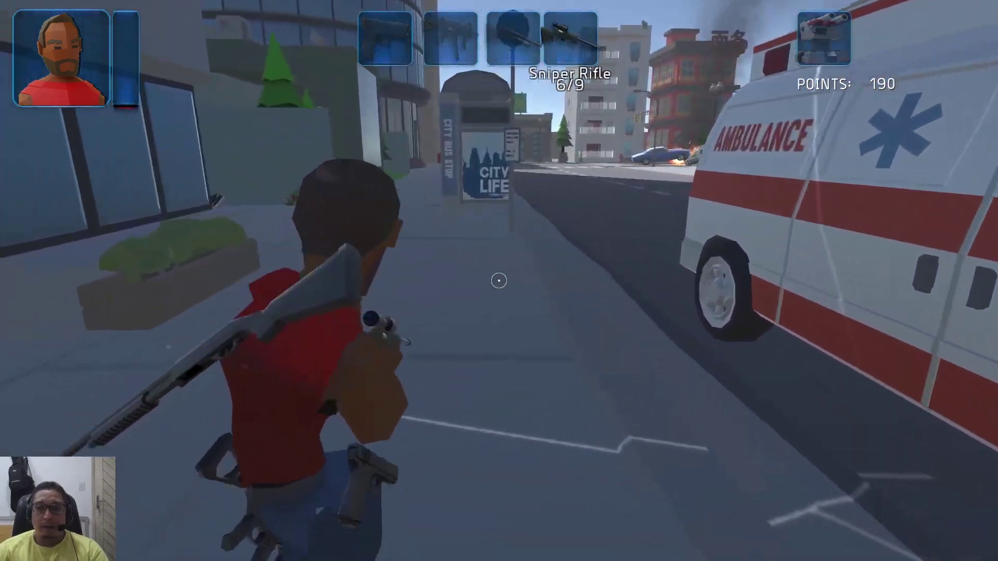
key("w")
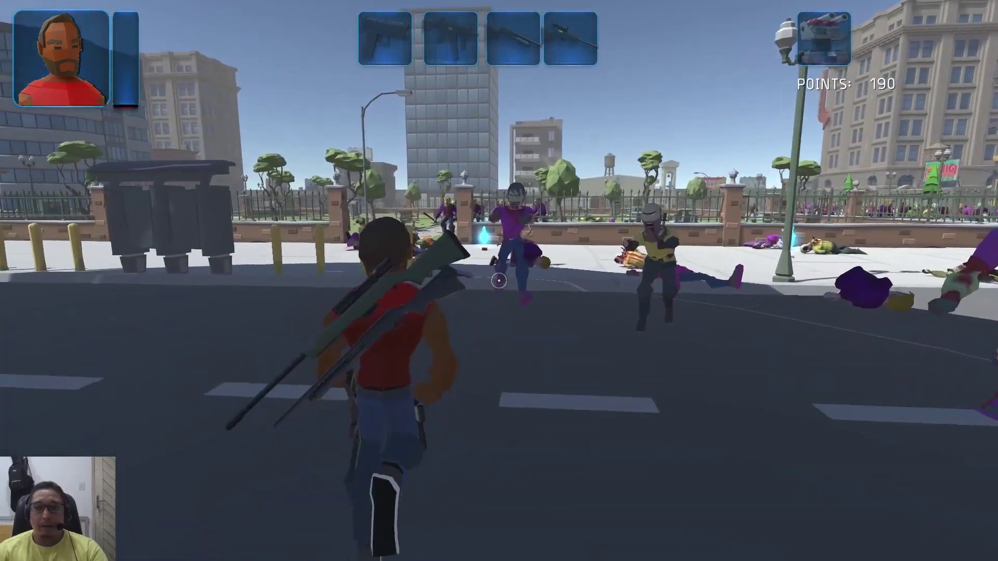
key("w")
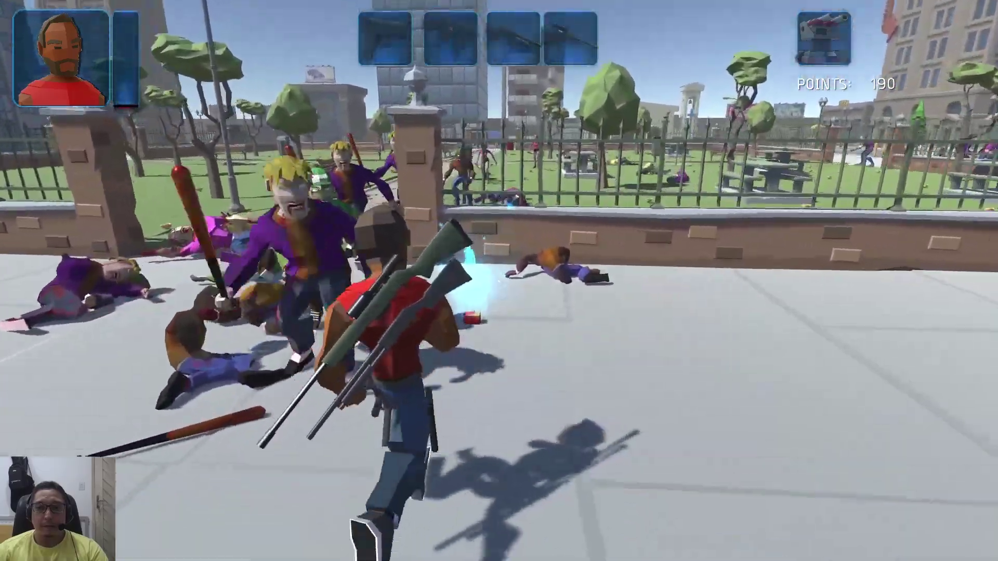
key("w")
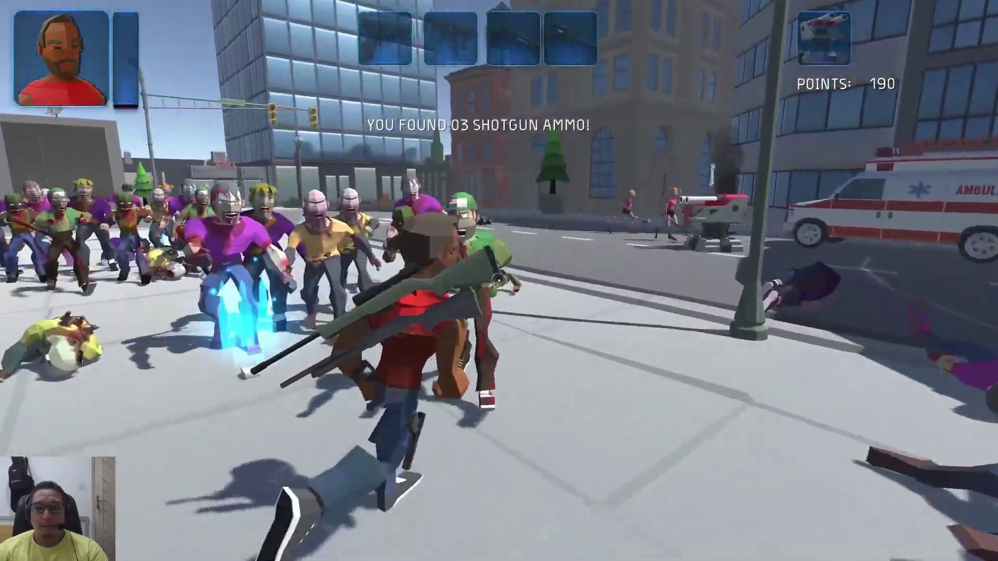
key("w")
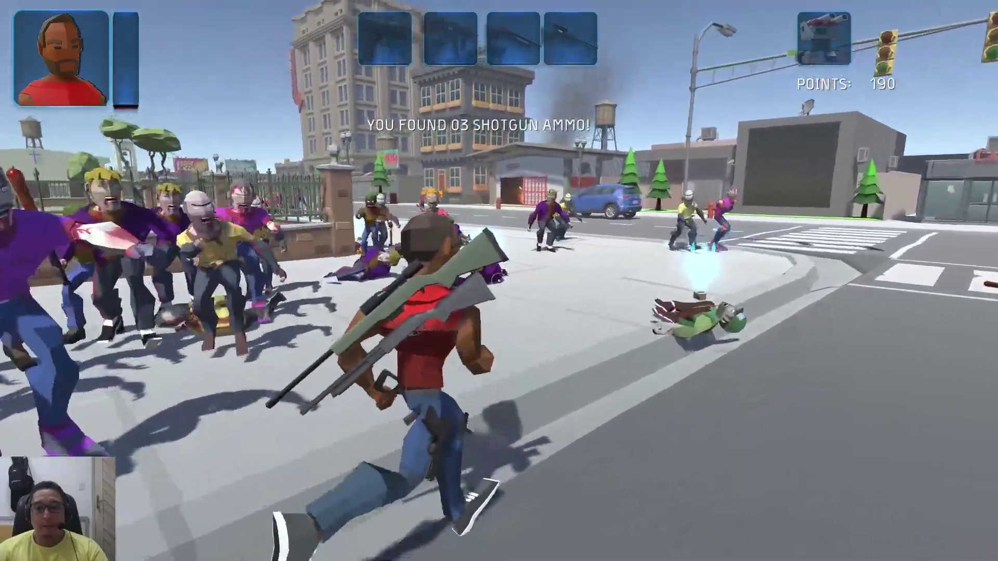
key("w")
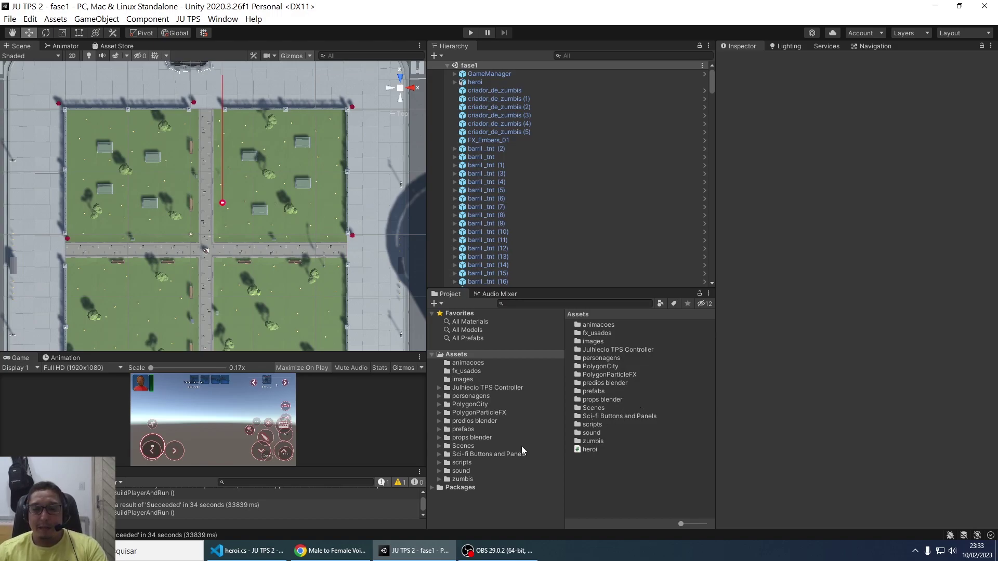
Step: Show Assets/zumbis, listing the six zombie variant folders, ragdolls and criador_de_zumbis prefab
left_click(467, 479)
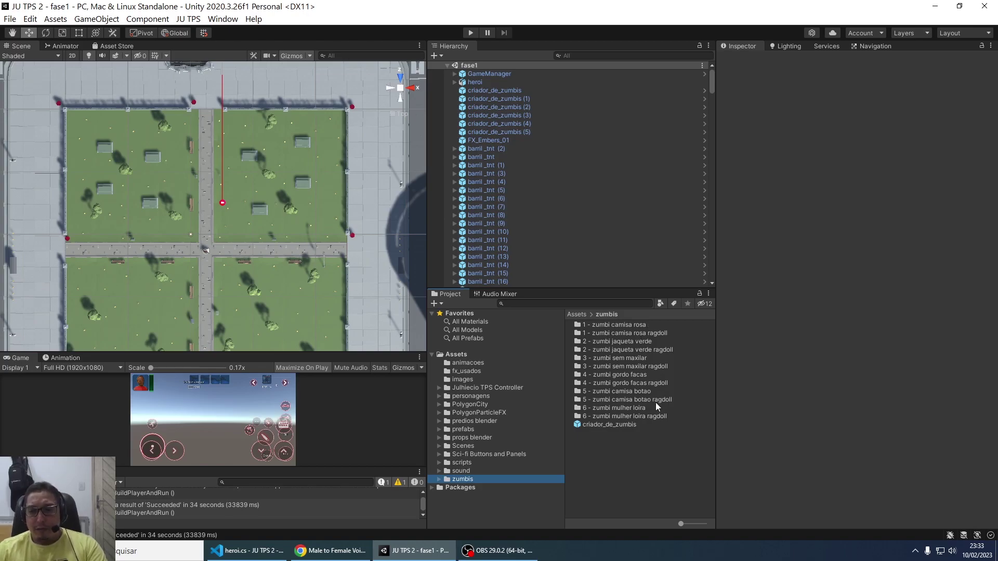
Step: Open the zumbi_gordo_camisa_botao prefab from folder 5 and orbit around the zombie
double_click(640, 391)
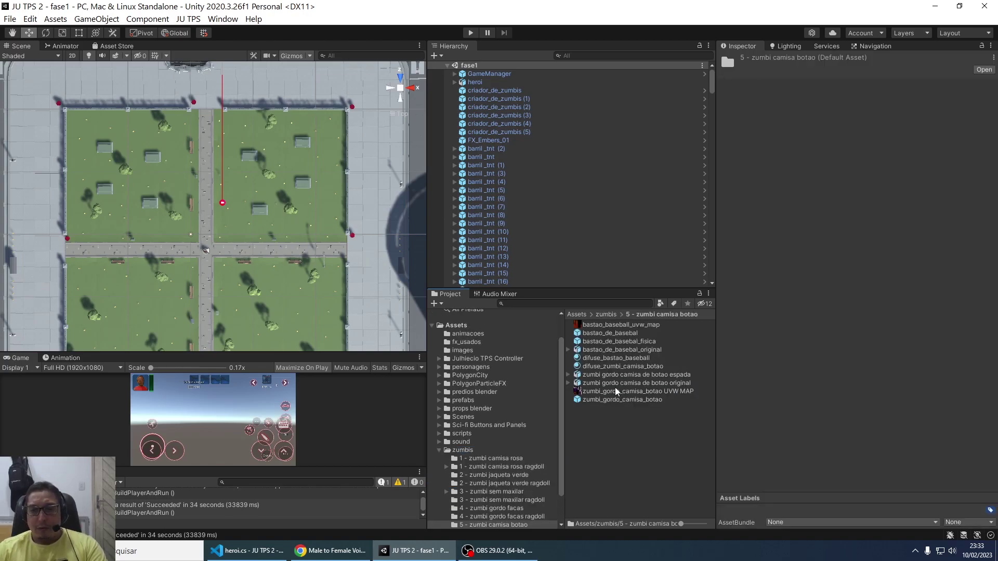
double_click(614, 402)
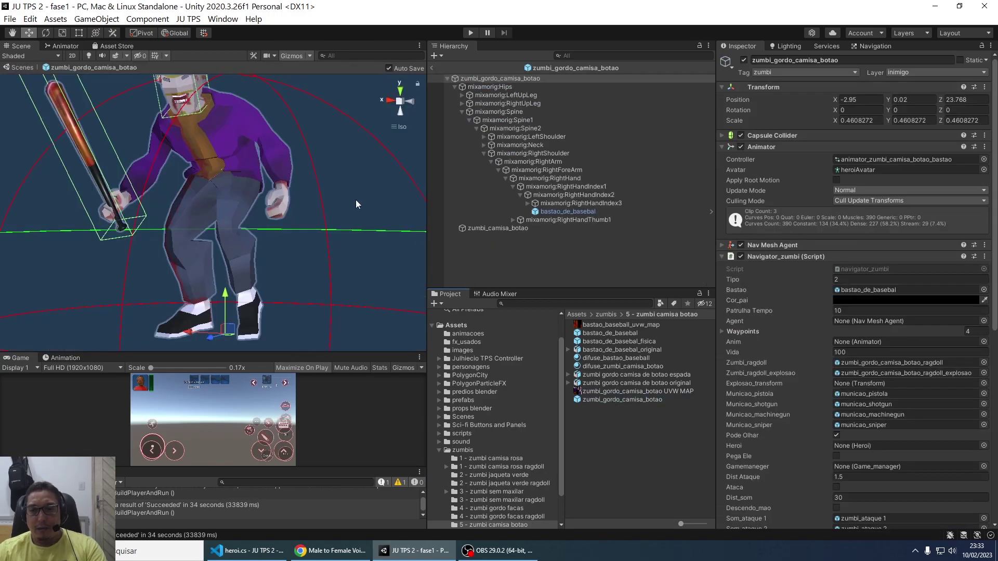
mouse_move(260, 235)
right_mouse_down()
mouse_move(232, 199)
mouse_move(204, 198)
right_mouse_up()
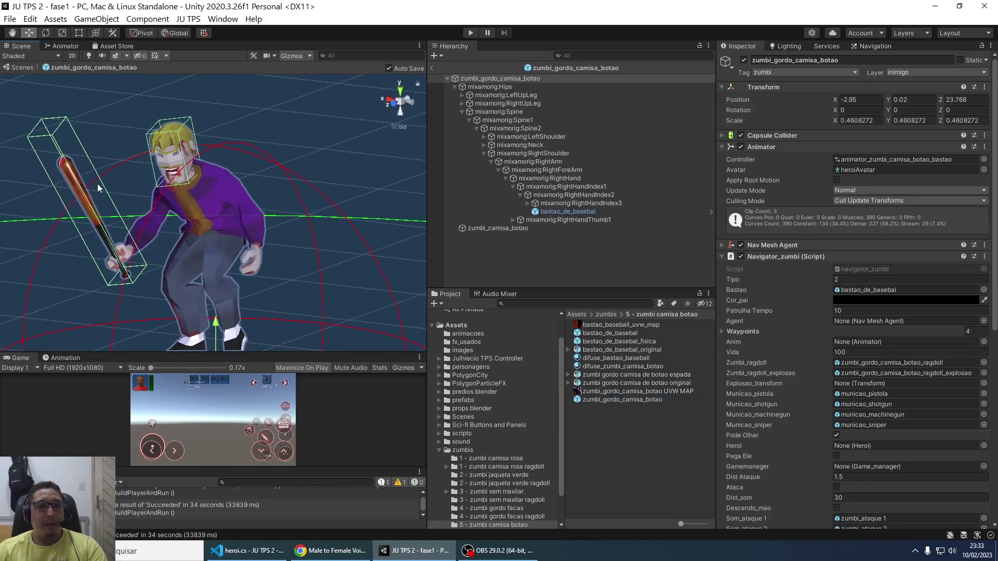
right_click_drag(71, 191, 69, 183)
Step: Select the baseball bat to inspect its collider, undo an accidental move, then view heroi.cs
left_click(69, 183)
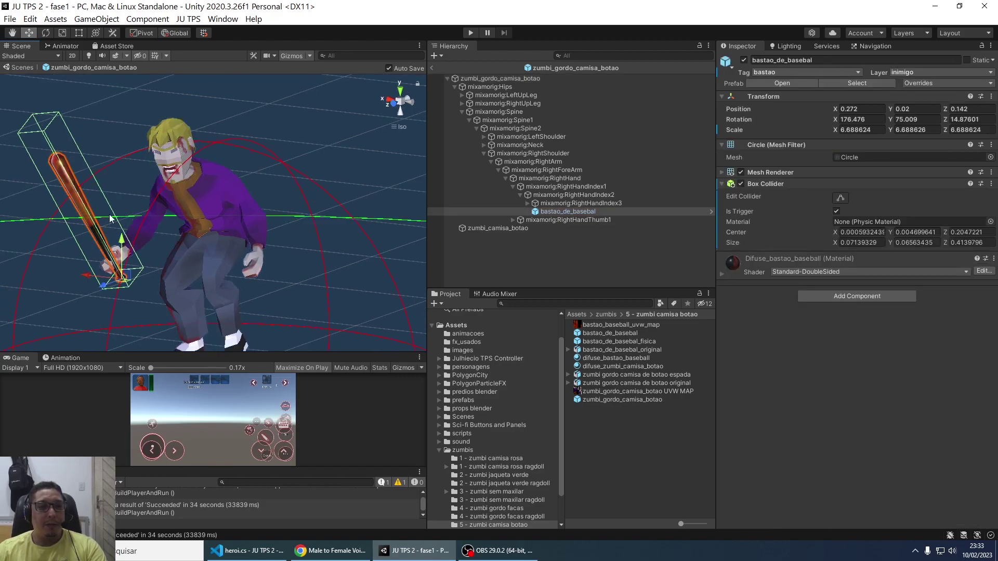
left_click_drag(127, 243, 128, 229)
key("ctrl+z")
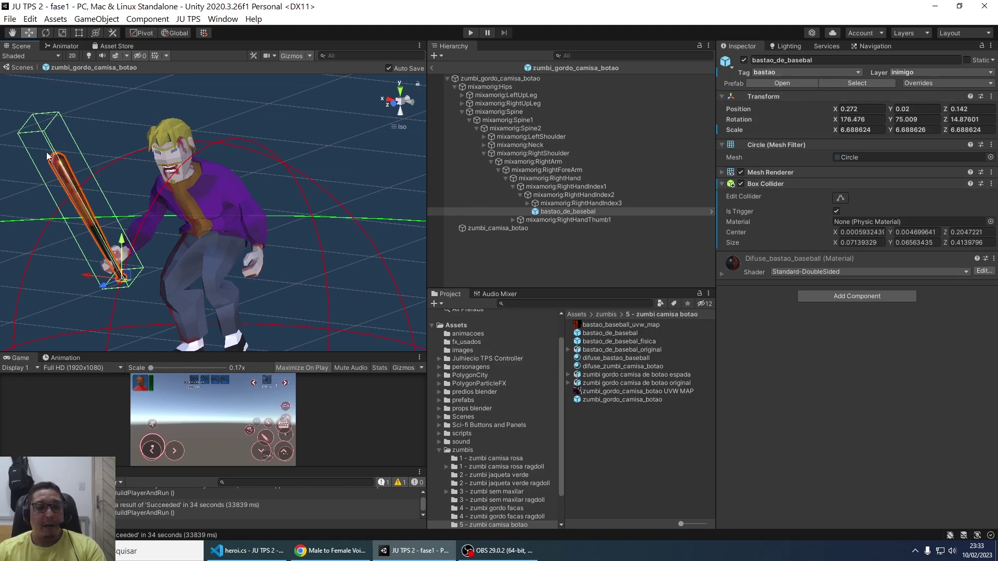
middle_click_drag(86, 189, 130, 193)
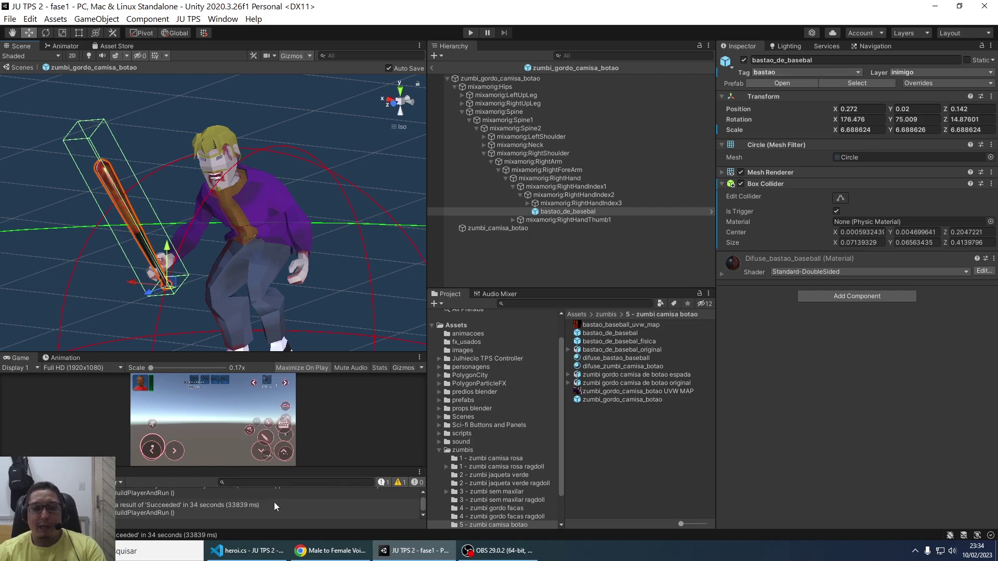
left_click(247, 551)
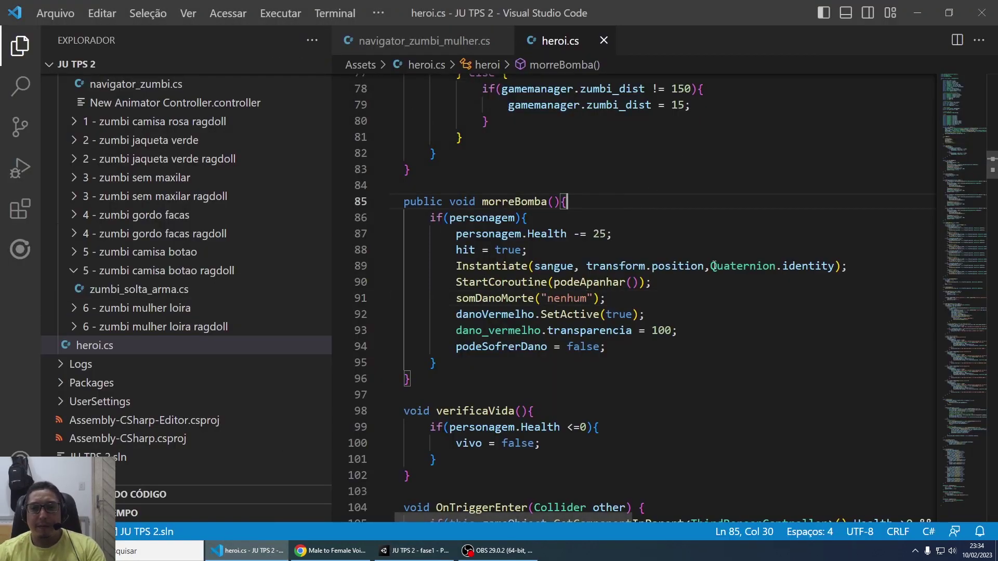
Step: Scroll through heroi.cs and highlight the OnTriggerEnter method, glancing at Unity briefly
scroll(714, 266, "up", 6)
scroll(711, 270, "down", 6)
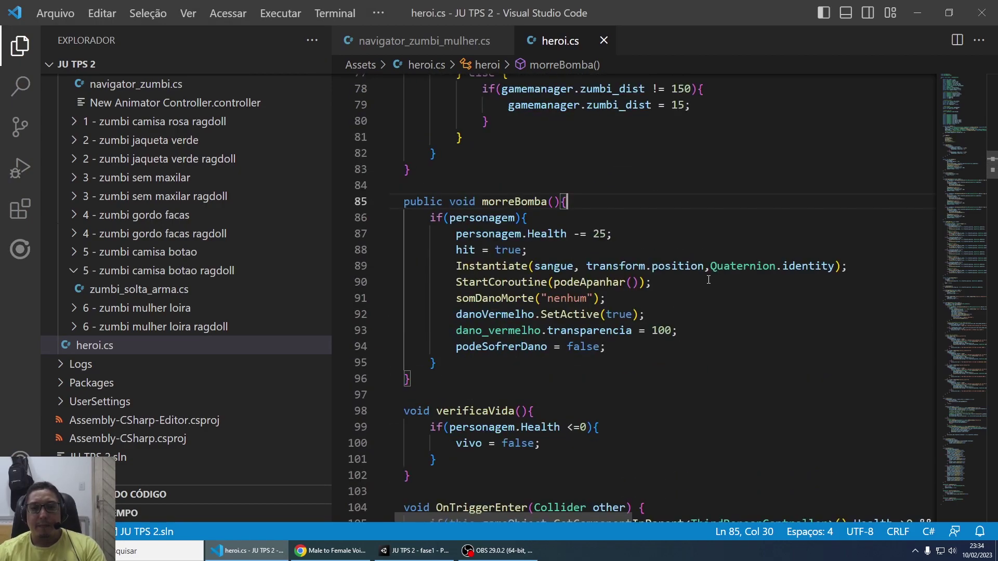
scroll(709, 279, "down", 3)
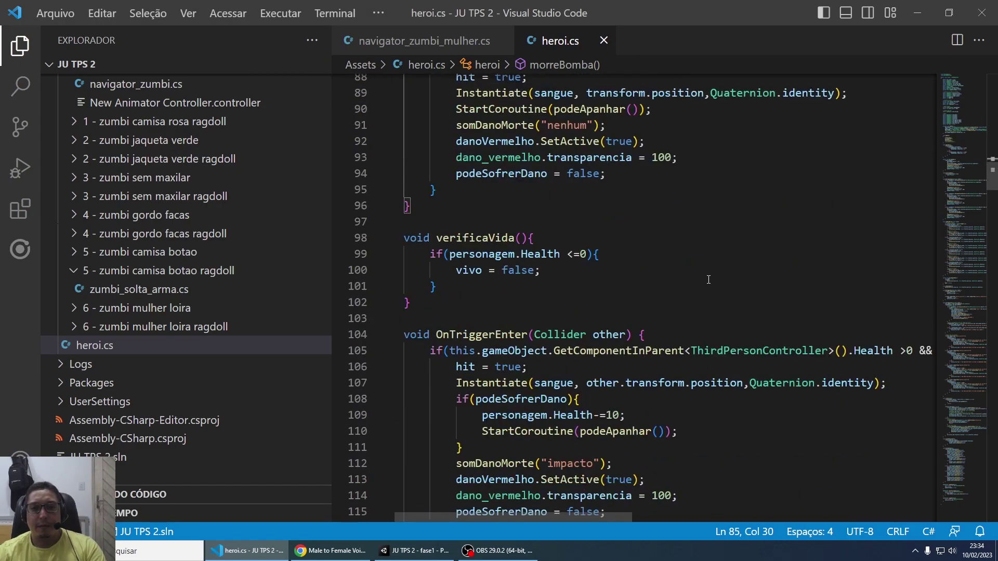
scroll(709, 280, "down", 3)
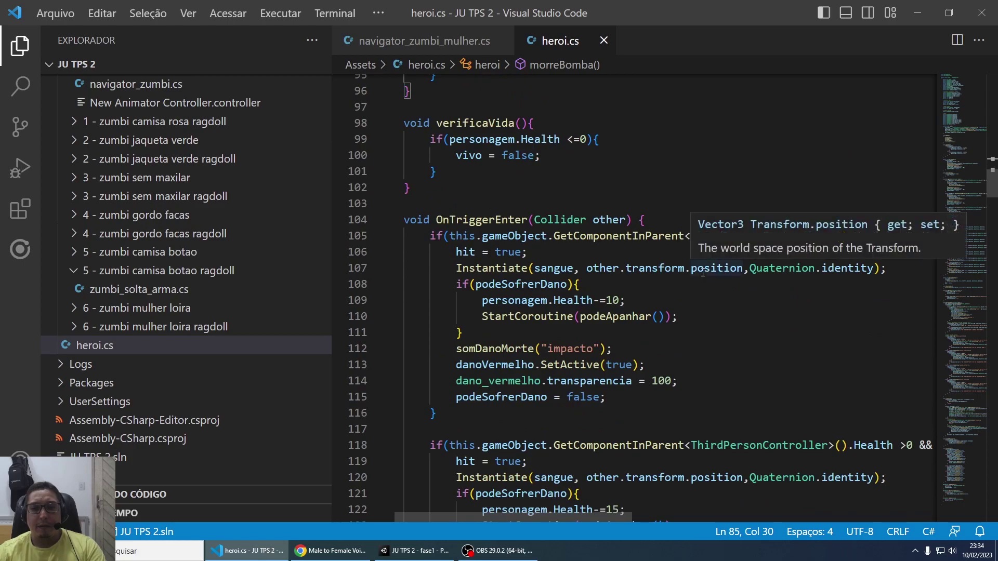
scroll(701, 284, "down", 4)
scroll(700, 284, "down", 2)
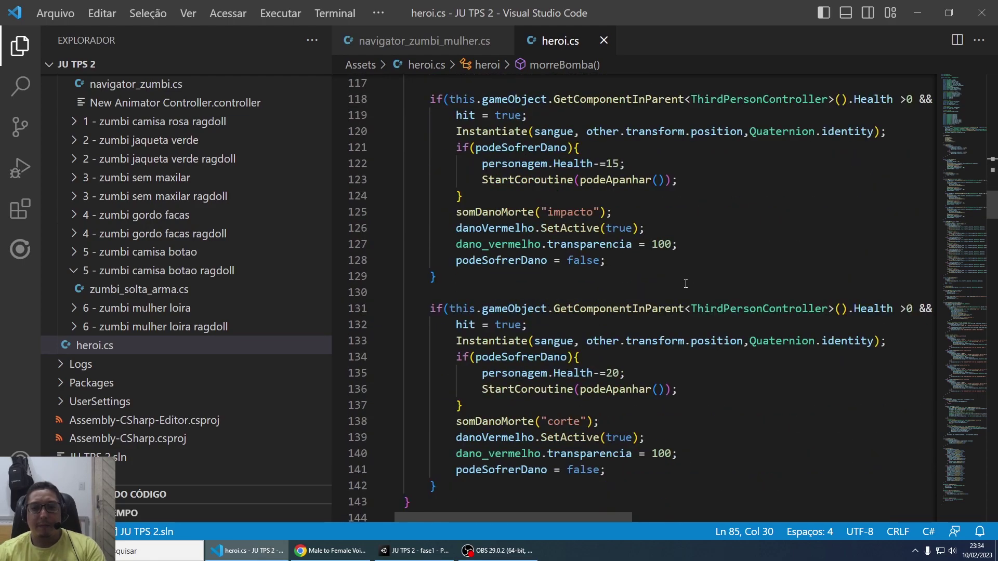
scroll(686, 284, "up", 4)
scroll(687, 287, "up", 4)
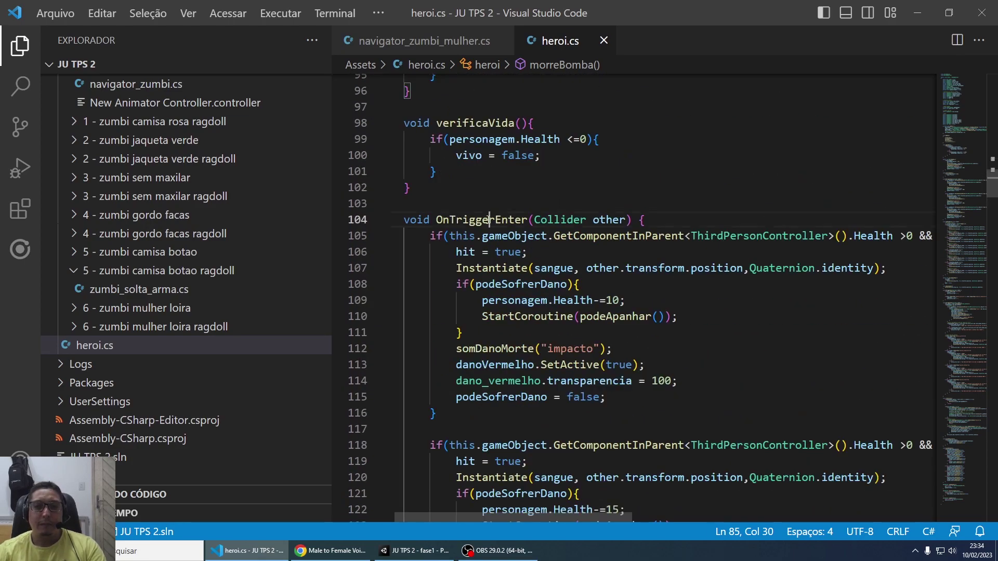
double_click(476, 219)
left_click(416, 550)
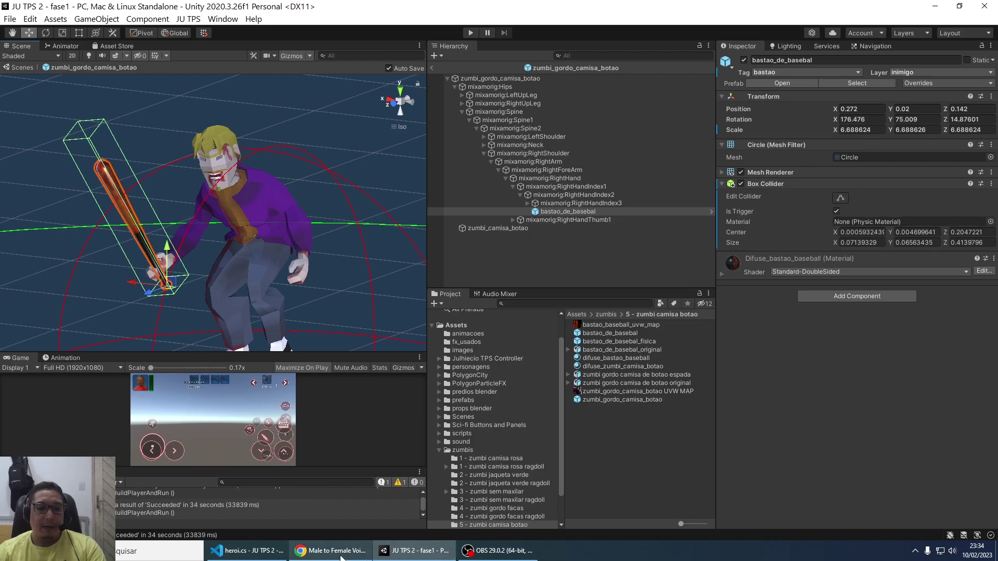
left_click(269, 554)
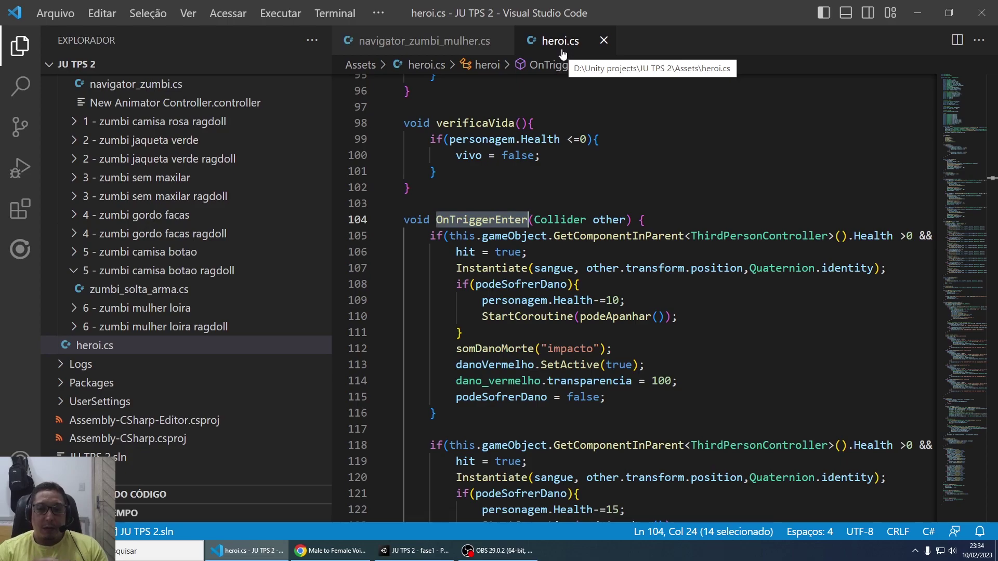
Step: Highlight the impacto hit sound and the zumbi_hand tag check (10 damage) on line 105
double_click(570, 349)
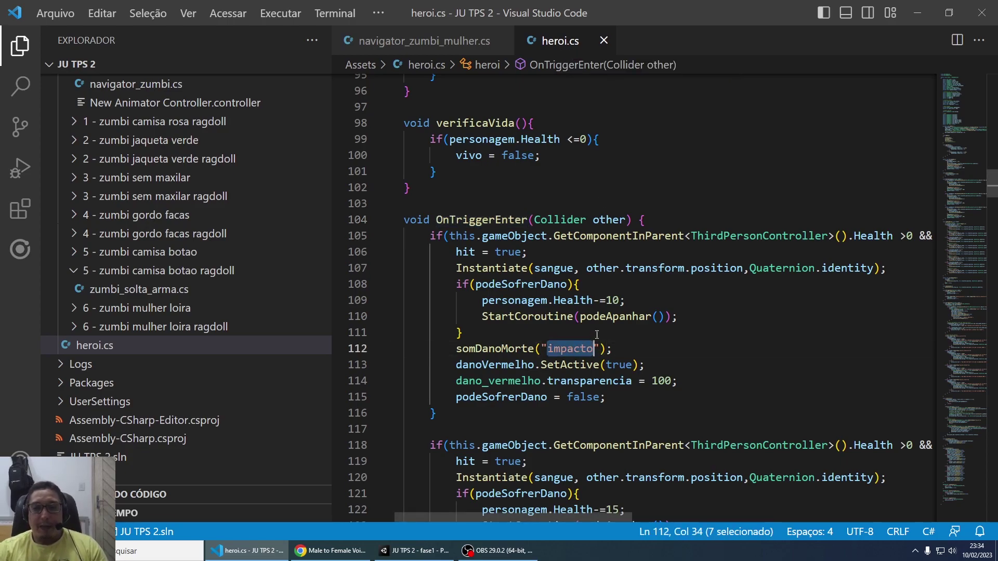
scroll(633, 266, "down", 5)
scroll(633, 266, "up", 1)
scroll(624, 450, "up", 1)
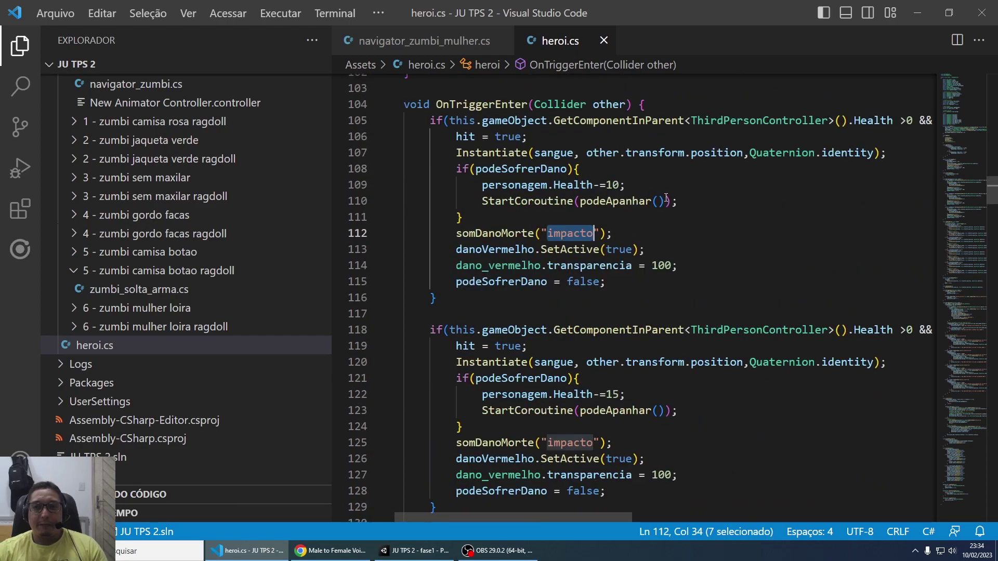
left_click(719, 283)
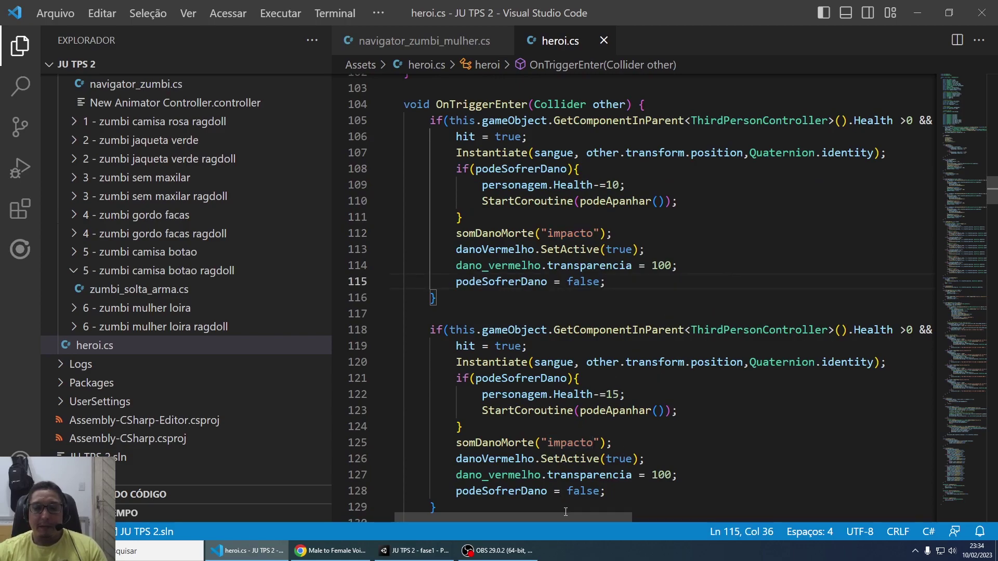
left_click_drag(571, 517, 738, 515)
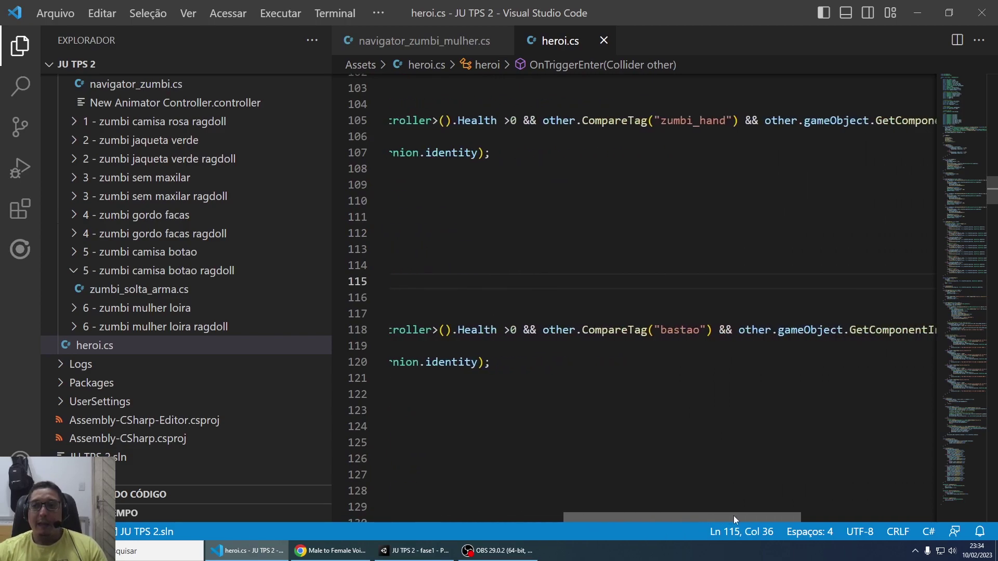
left_click(682, 121)
double_click(682, 121)
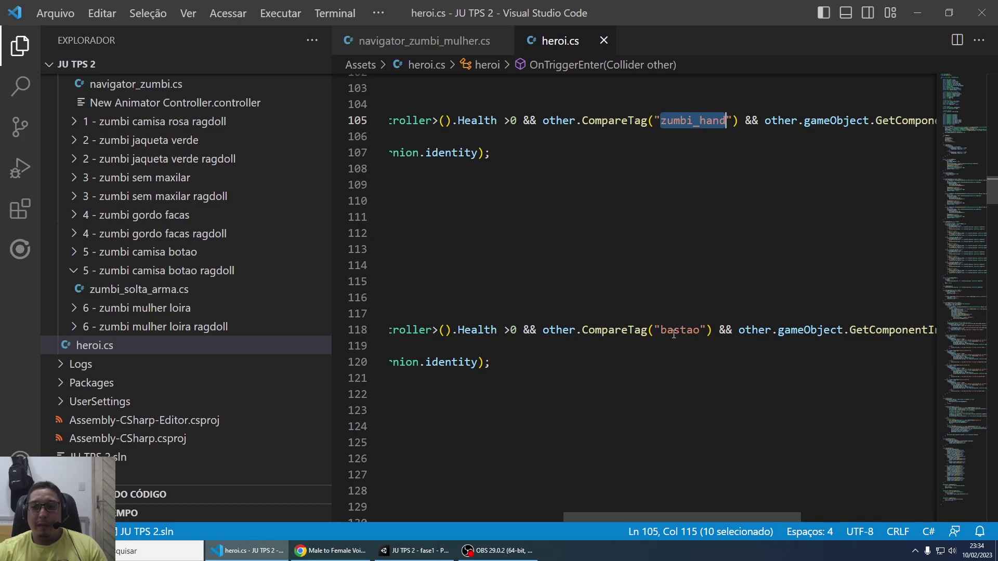
left_click_drag(629, 515, 494, 516)
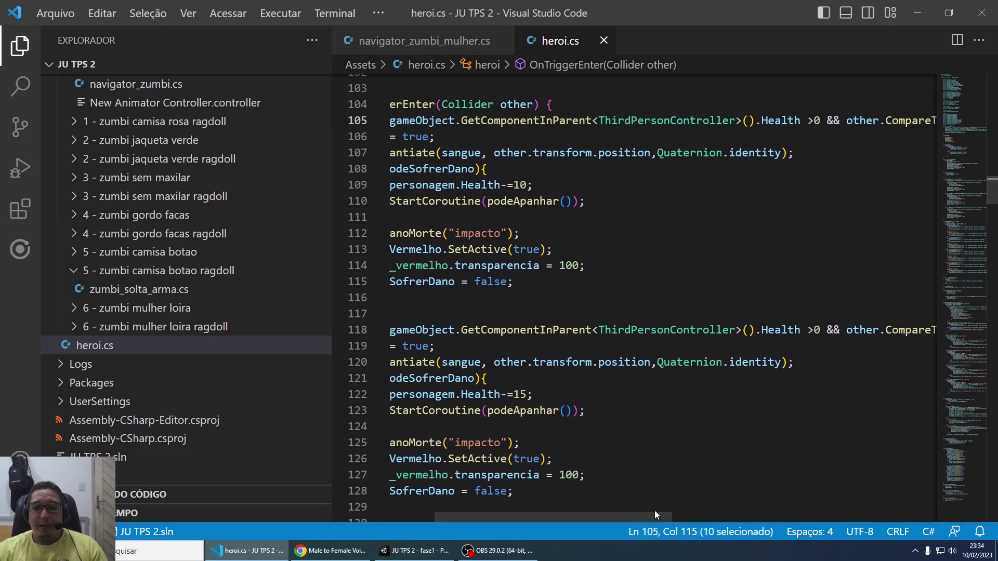
left_click_drag(669, 518, 790, 517)
Step: Highlight the bastao (15 damage) and machado (20 damage) tag checks, then return to Unity
double_click(701, 329)
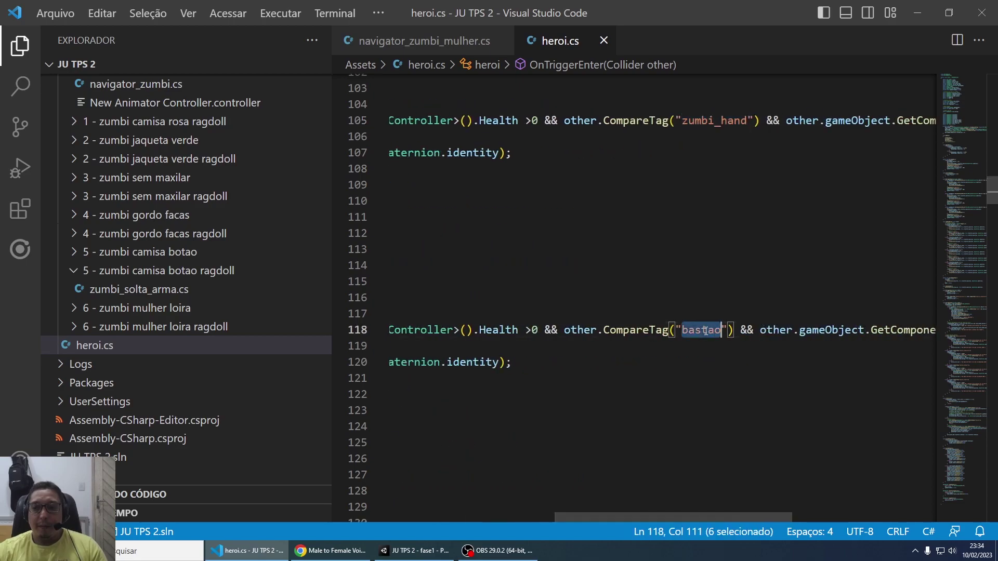
left_click_drag(706, 515, 554, 516)
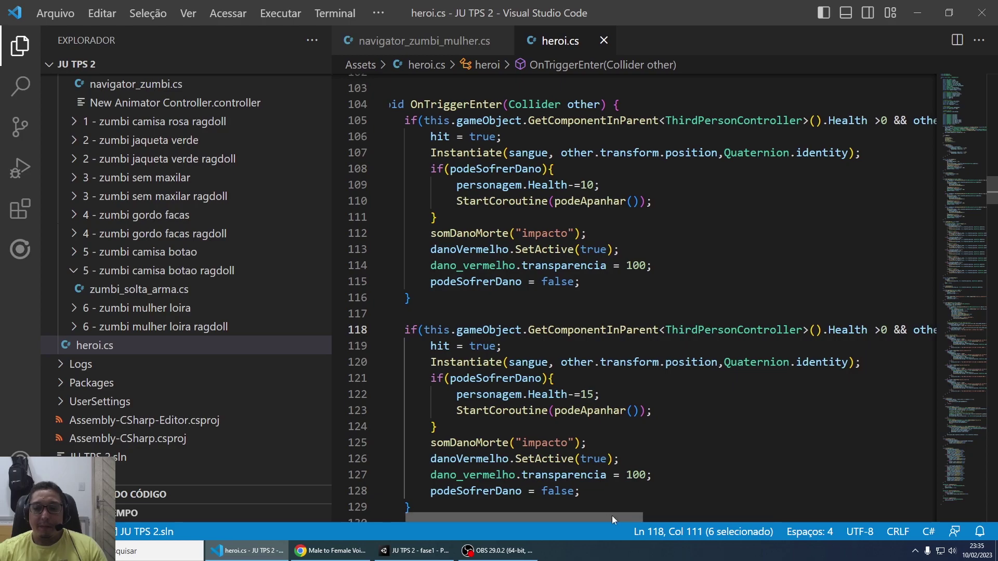
mouse_move(612, 515)
left_mouse_down()
mouse_move(746, 516)
mouse_move(565, 517)
left_mouse_up()
scroll(741, 312, "down", 5)
double_click(740, 309)
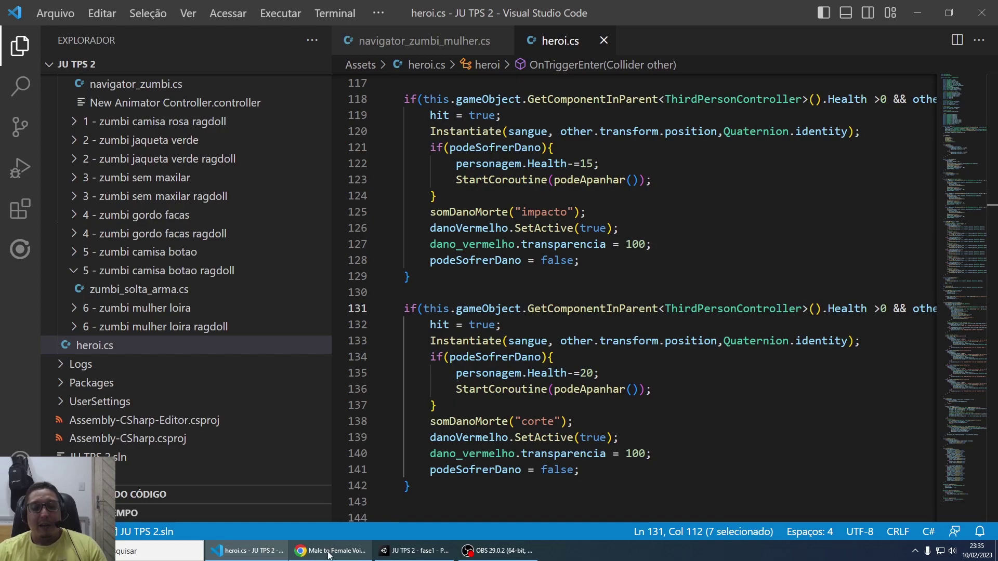
left_click(411, 551)
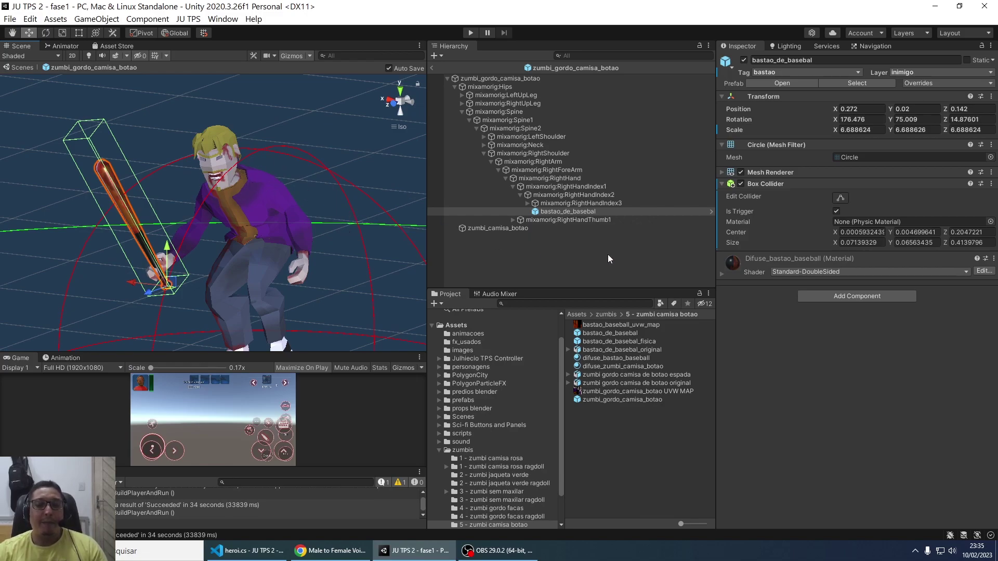
Step: Exit prefab mode and open zumbi_gordo_camisa_botao_ragdoll from the 5 - zumbi camisa botao ragdoll folder
left_click(432, 68)
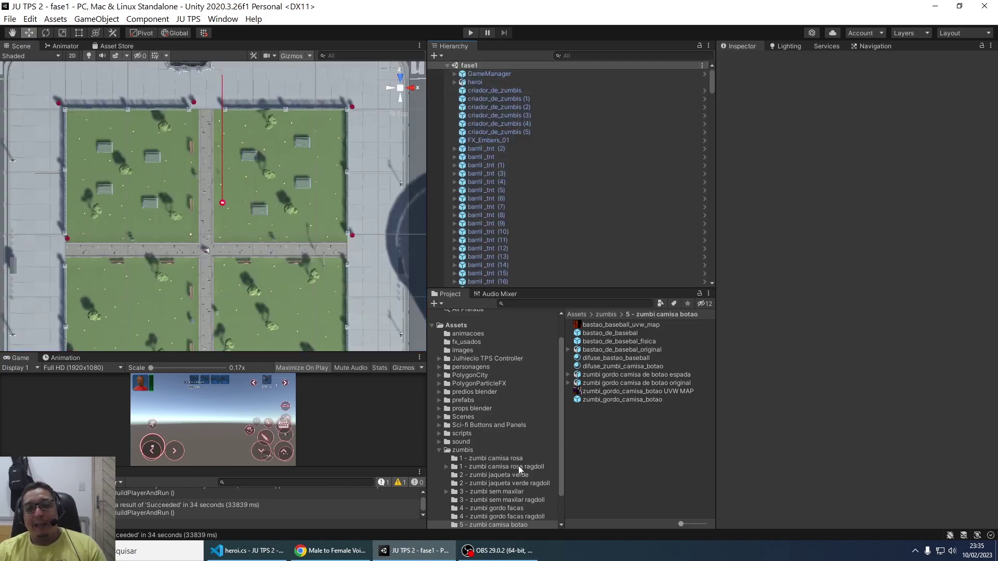
scroll(519, 466, "down", 2)
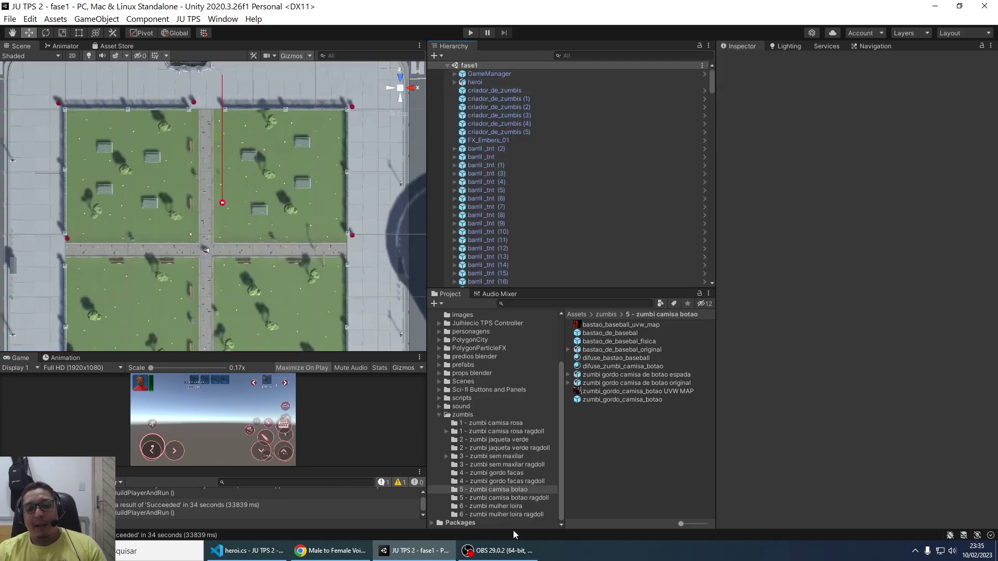
left_click(525, 497)
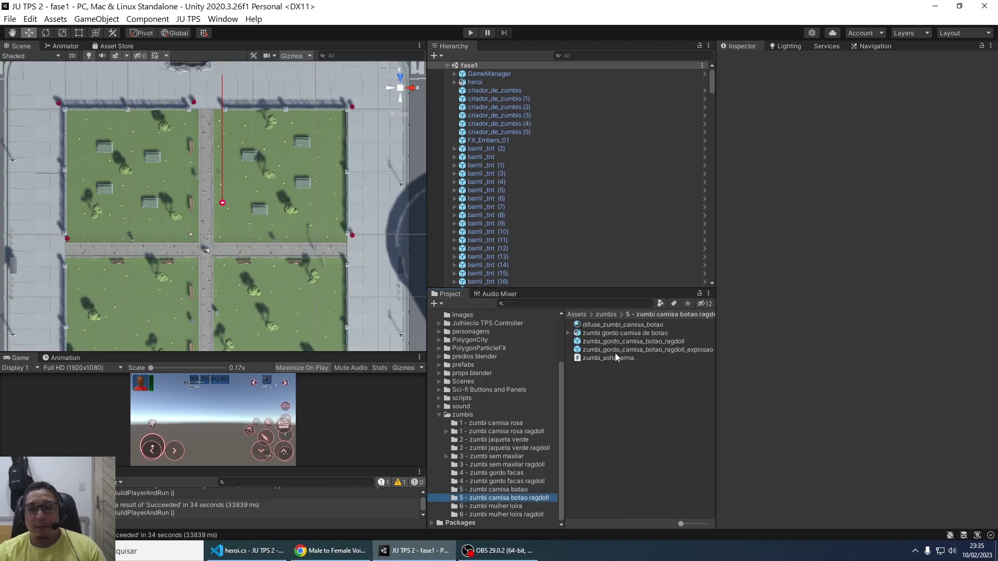
double_click(617, 338)
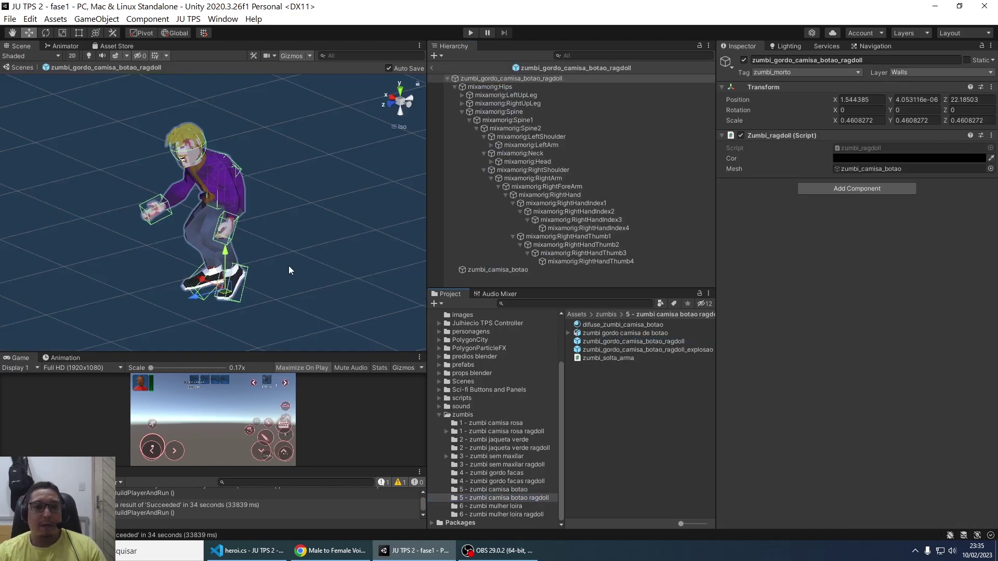
scroll(244, 197, "up", 5)
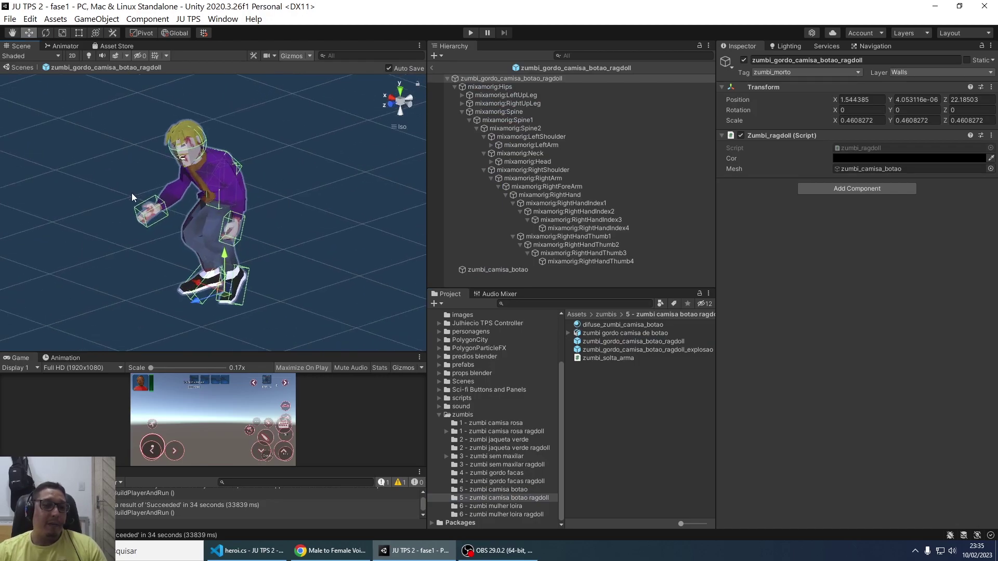
left_click_drag(245, 196, 231, 183, "alt")
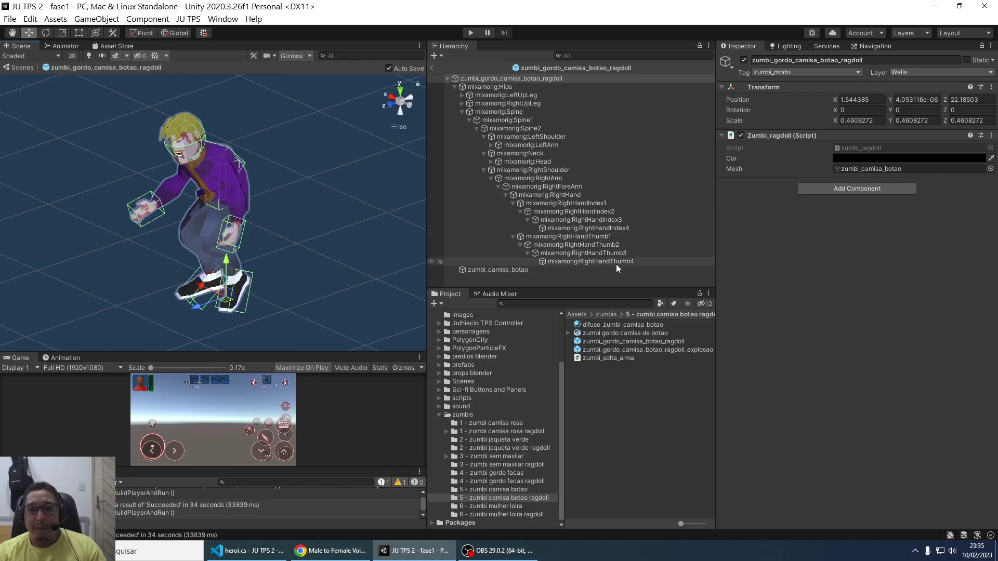
Step: Inspect the right hand, finger, thumb and forearm bones, ending on RightArm with its Zumbi_solta_arma script
left_click(572, 203)
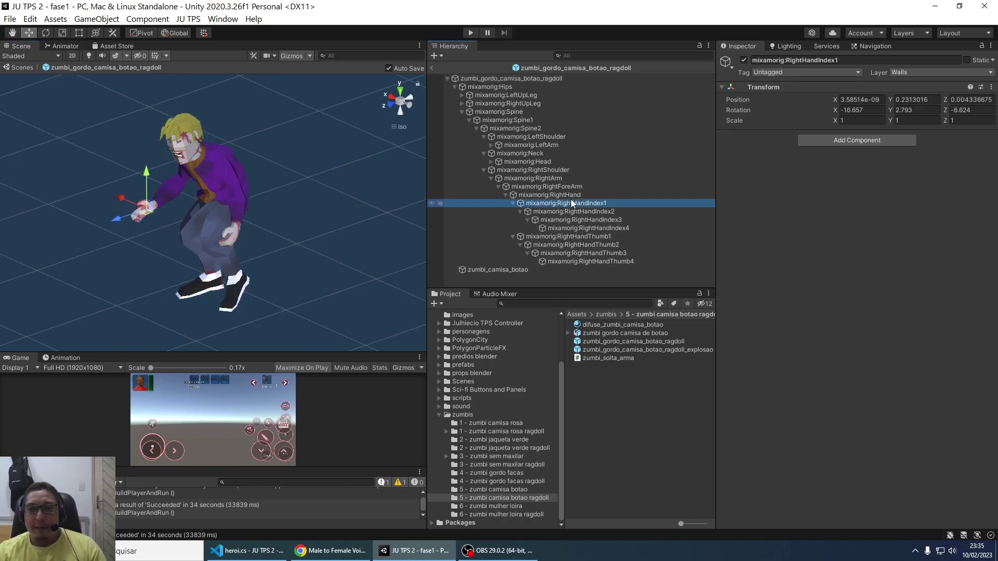
left_click(572, 195)
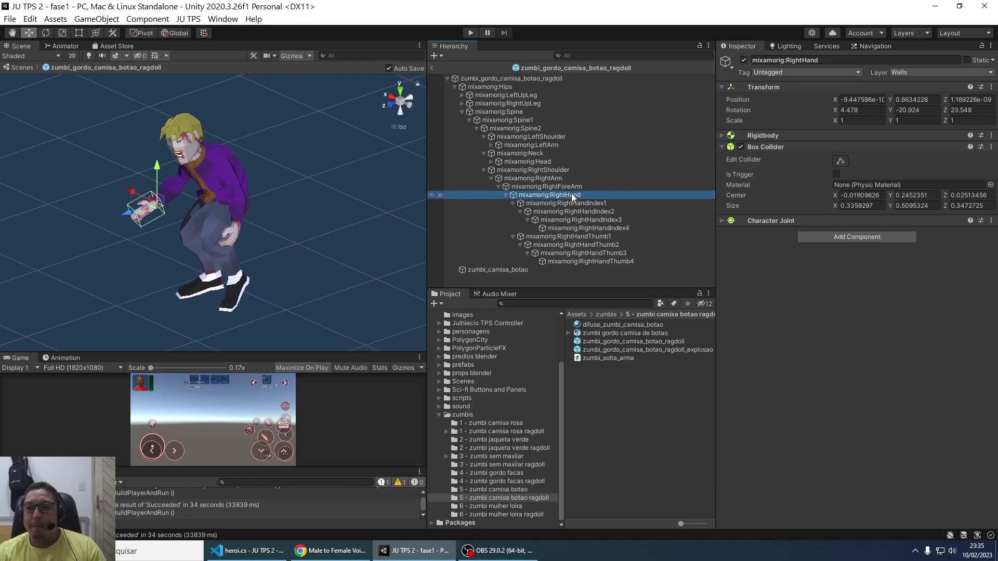
left_click(566, 203)
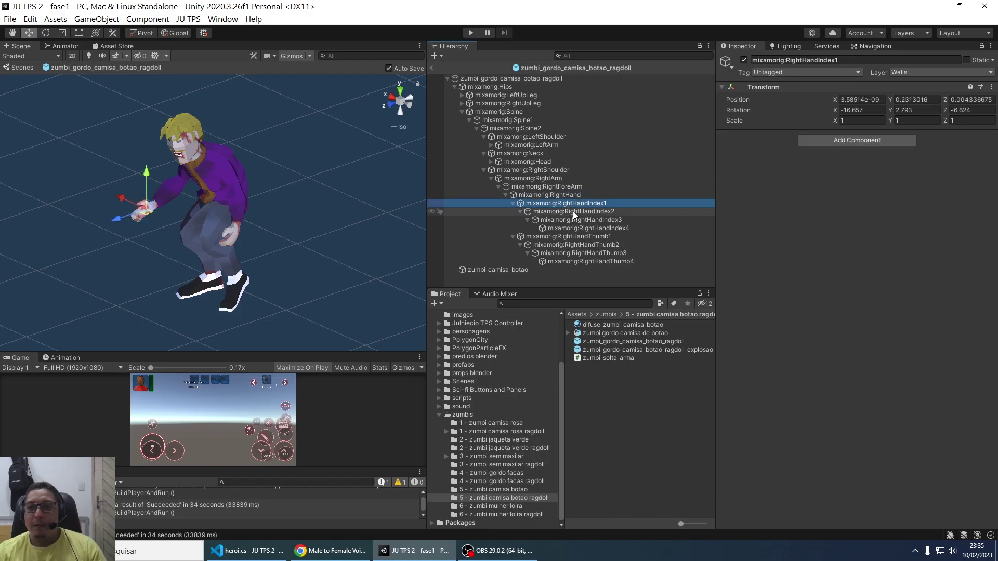
left_click(572, 211)
left_click(576, 219)
left_click(578, 228)
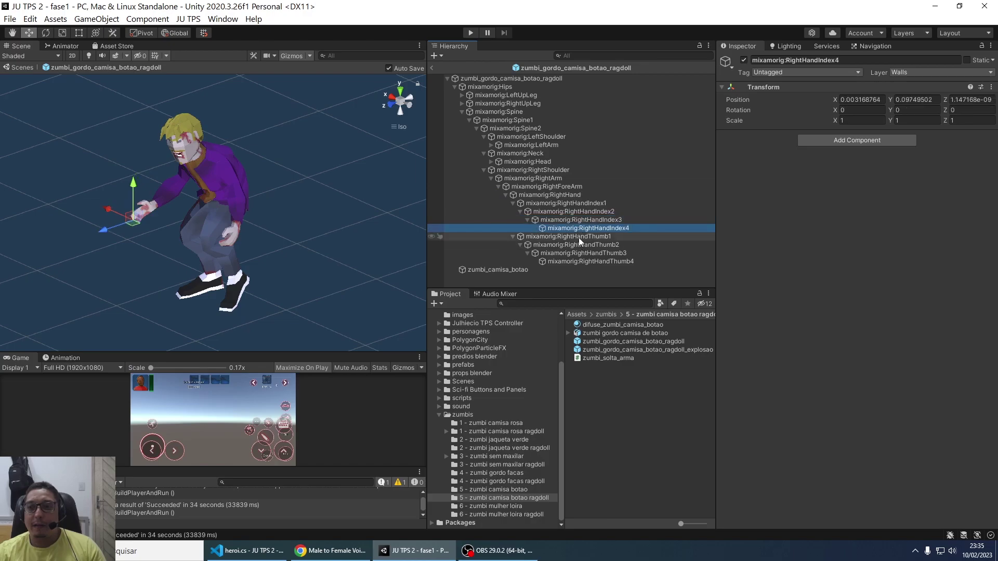
left_click(579, 237)
left_click(547, 187)
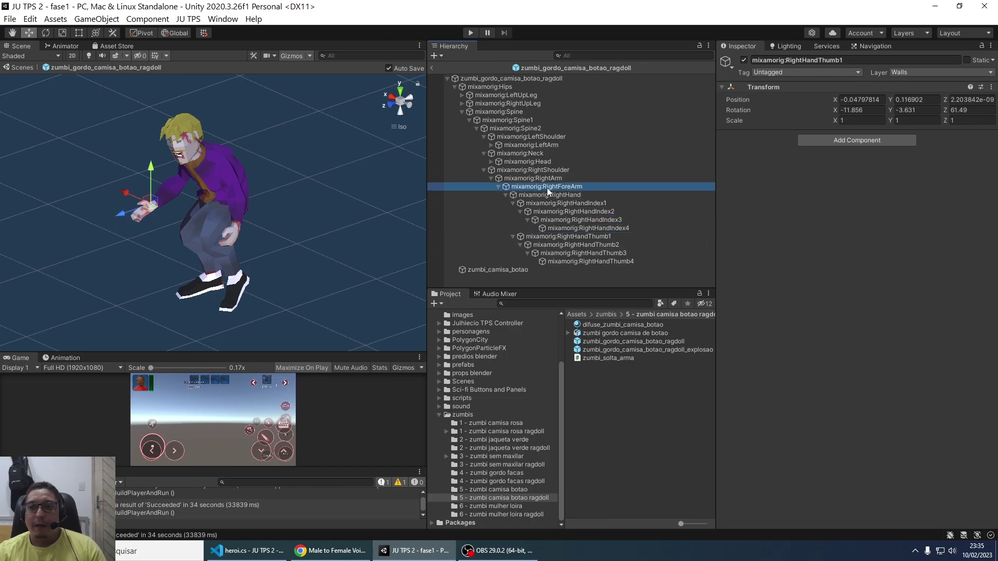
left_click(548, 179)
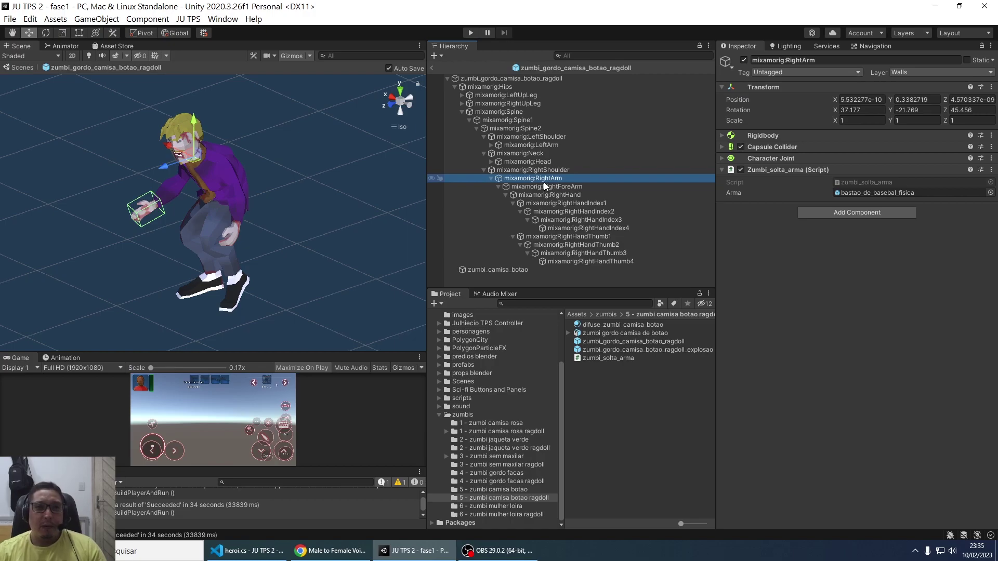
Step: Open zumbi_solta_arma.cs via Edit Script and highlight criacao, Instantiate and the arma field
right_click(779, 175)
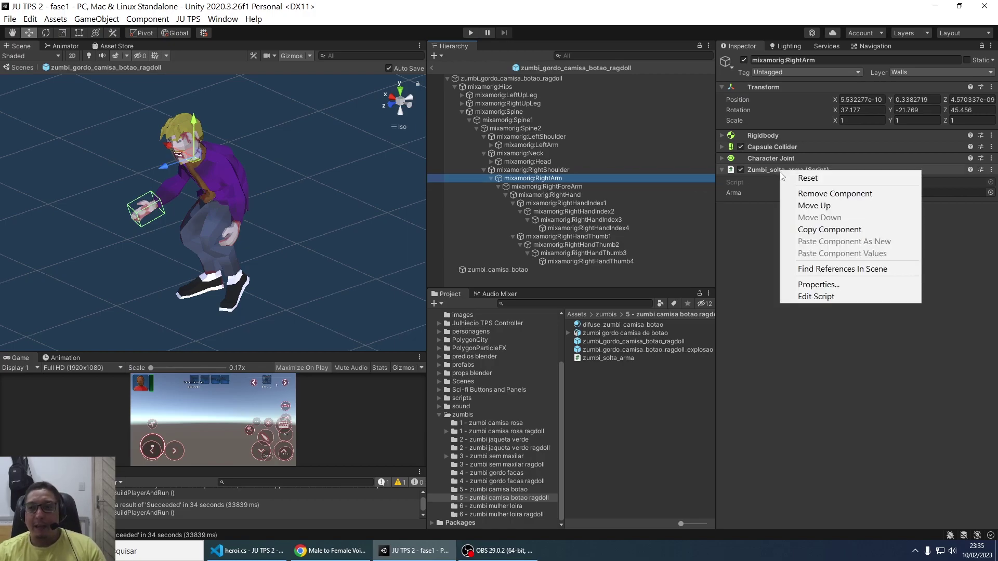
left_click(814, 291)
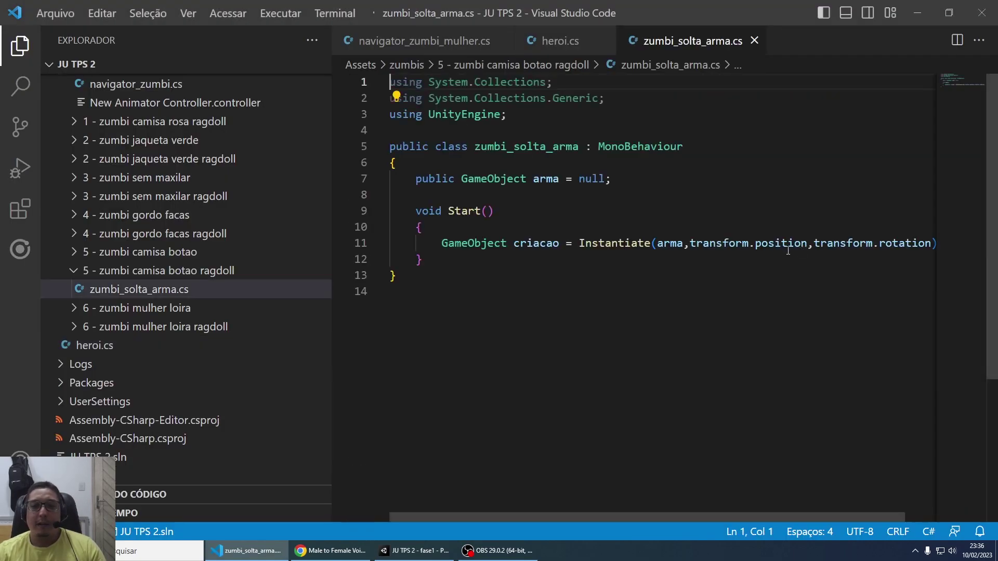
left_click(544, 248)
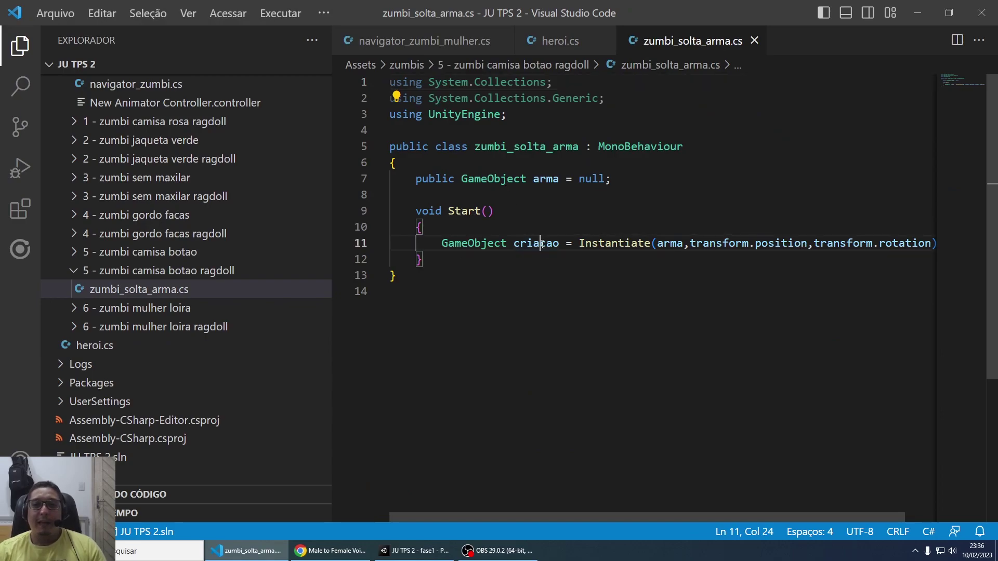
double_click(545, 245)
double_click(614, 243)
double_click(669, 243)
mouse_move(670, 240)
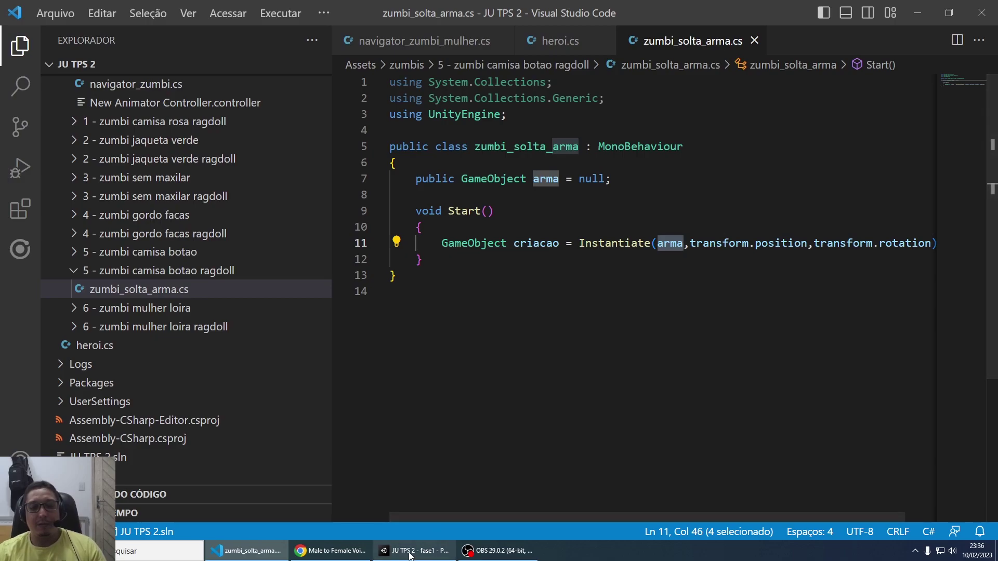
Step: Highlight the Start method that spawns the weapon, then return to Unity
key("alt+Tab")
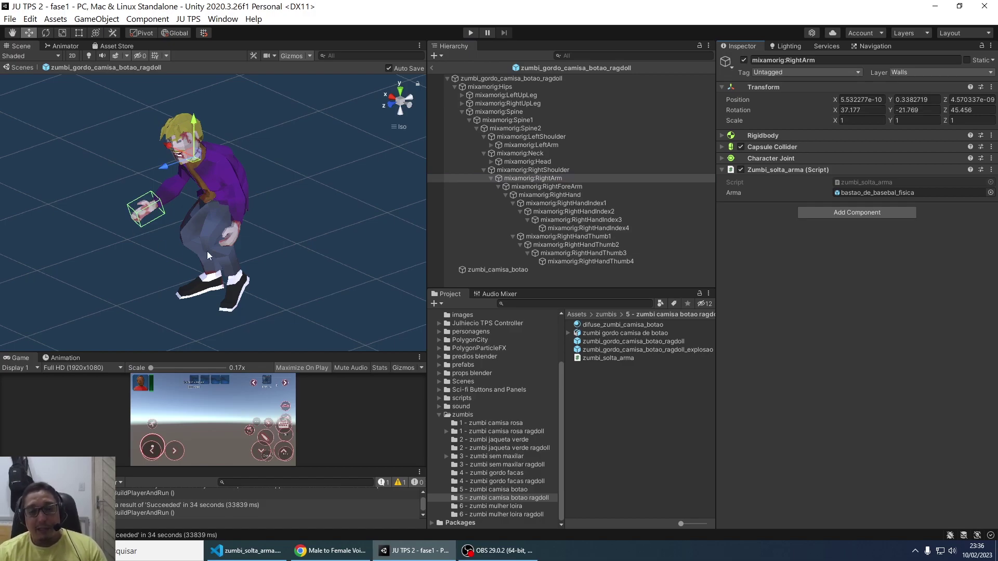
left_click(247, 550)
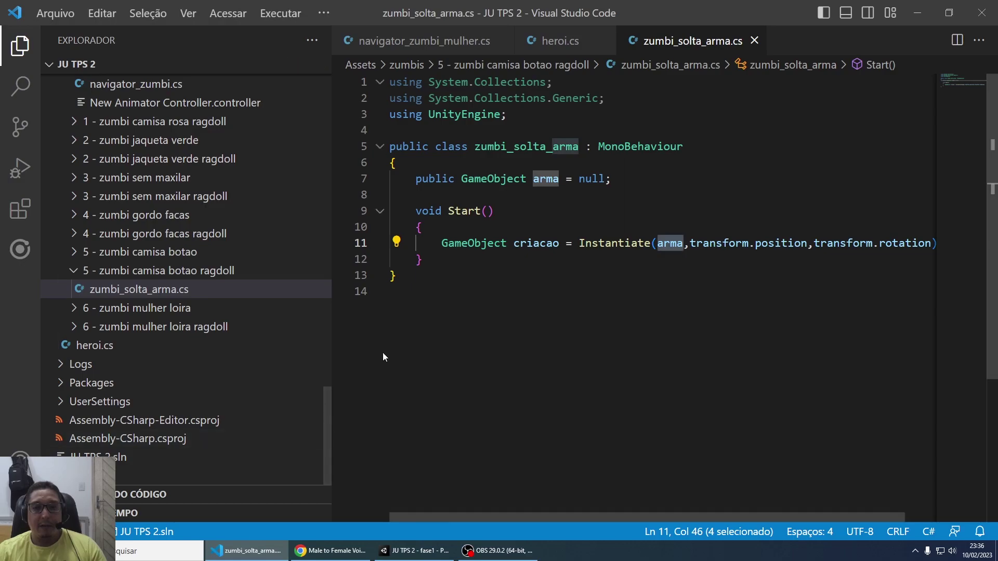
double_click(464, 211)
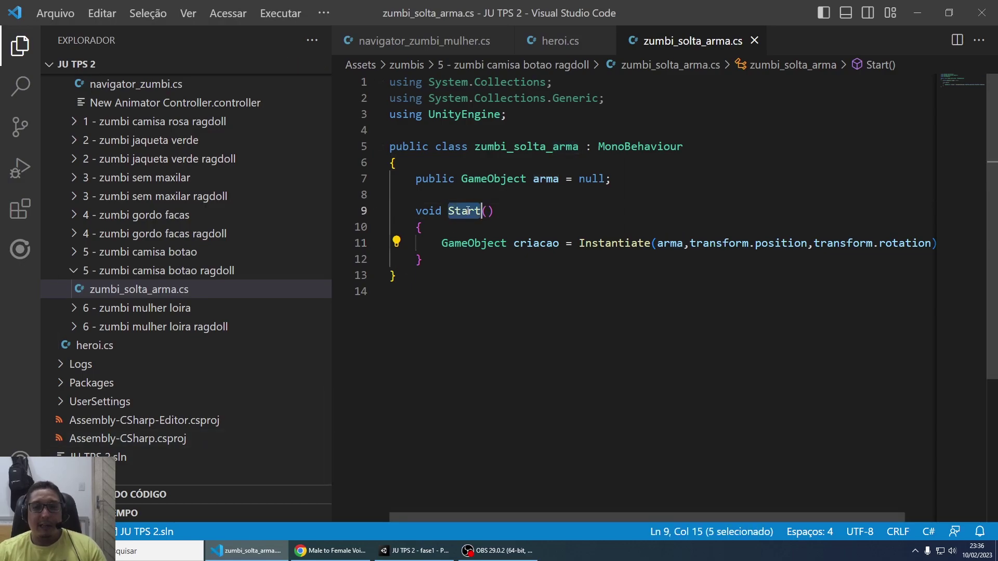
left_click(417, 551)
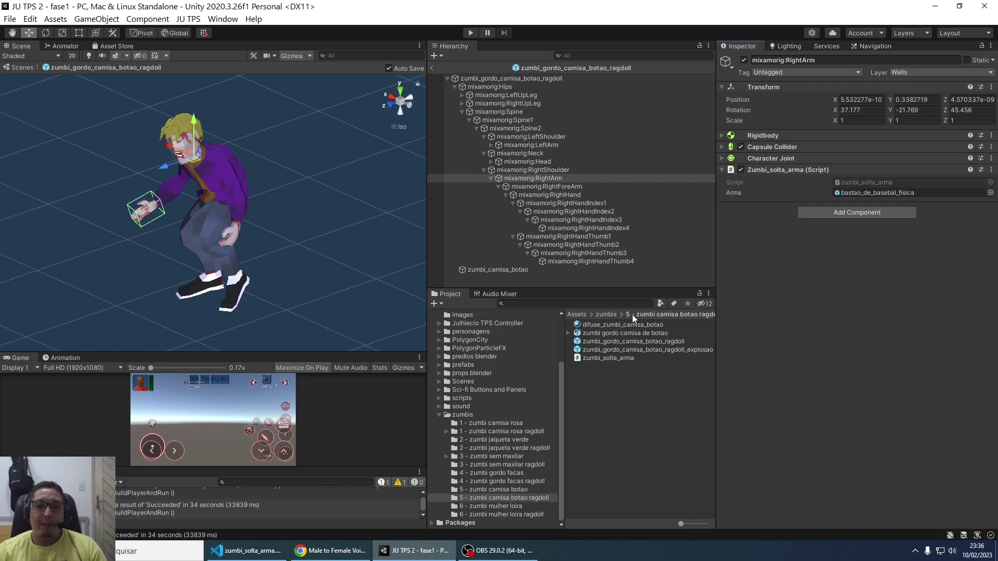
Step: Exit prefab mode, open zumbi_mulher_loira from 6 - zumbi mulher loira, and select its machado axe
left_click(434, 67)
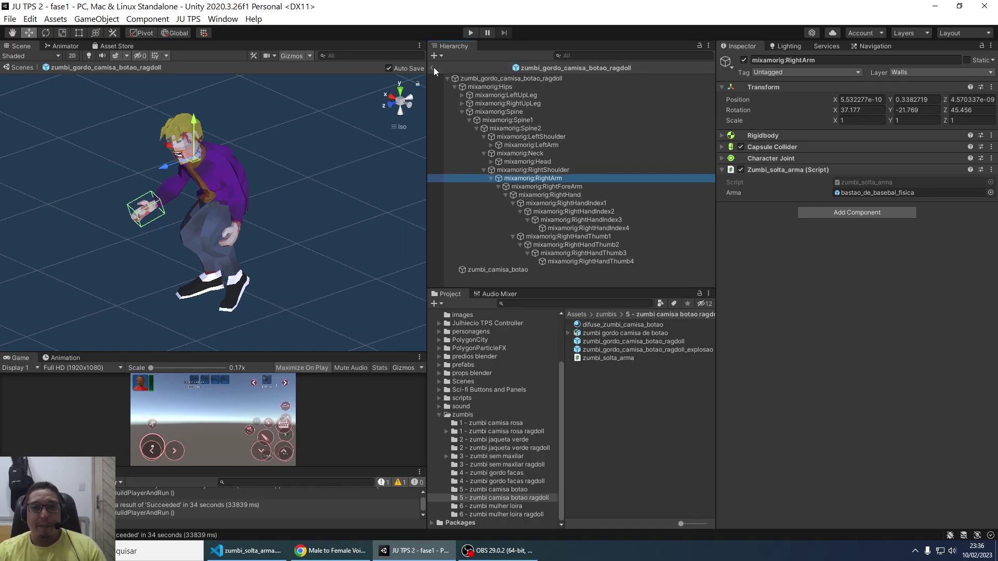
left_click(433, 67)
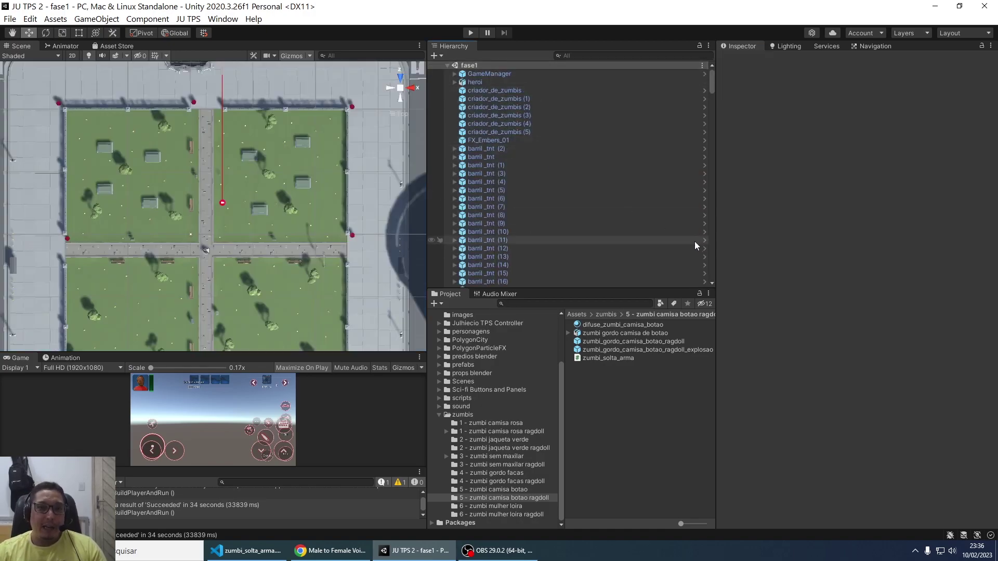
left_click(506, 507)
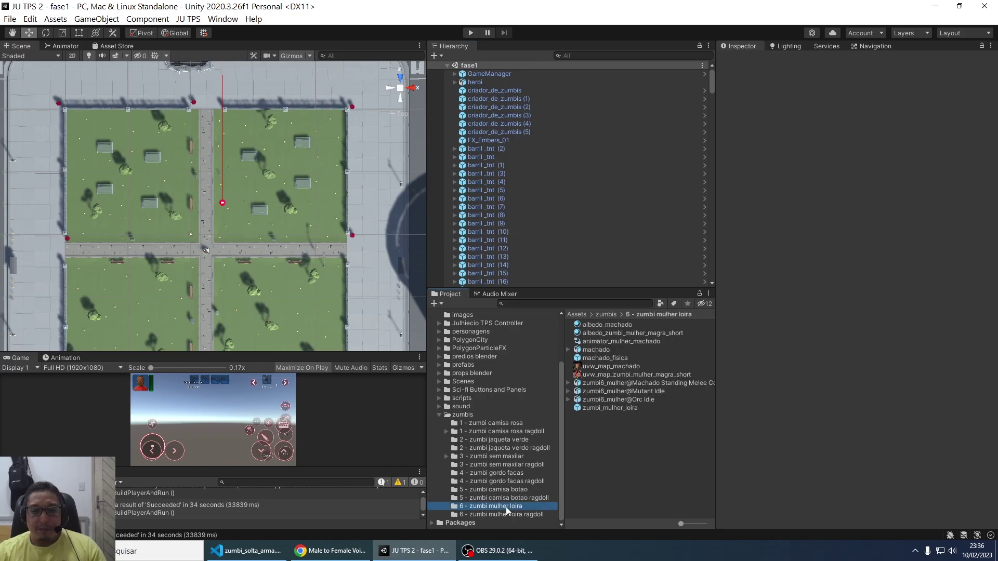
double_click(609, 409)
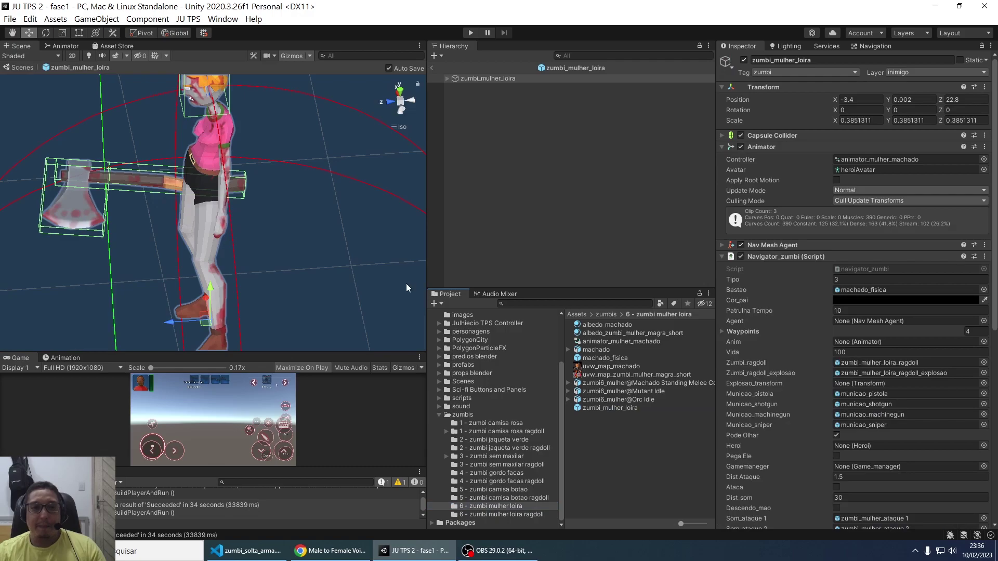
left_click_drag(229, 130, 145, 203, "alt")
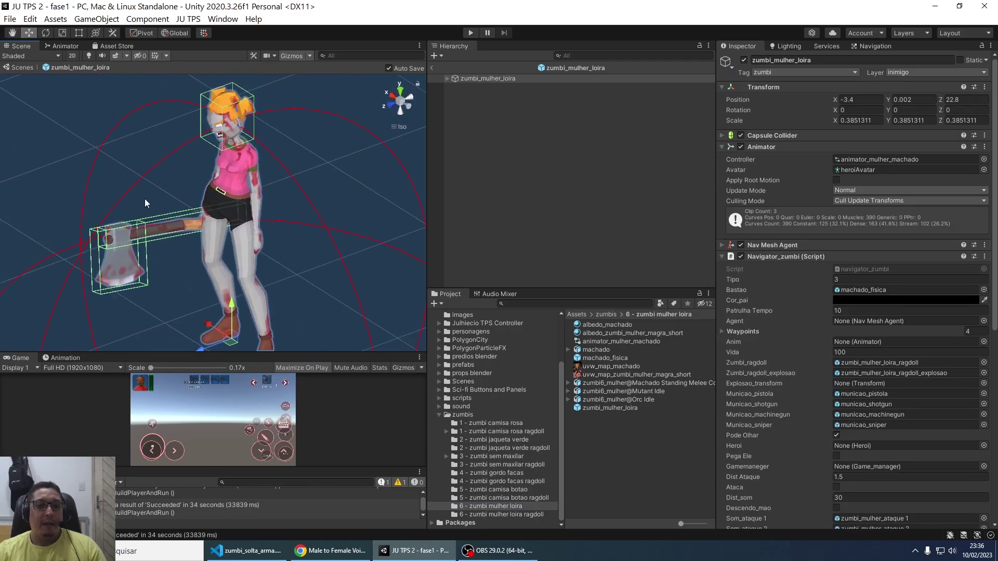
left_click(177, 248)
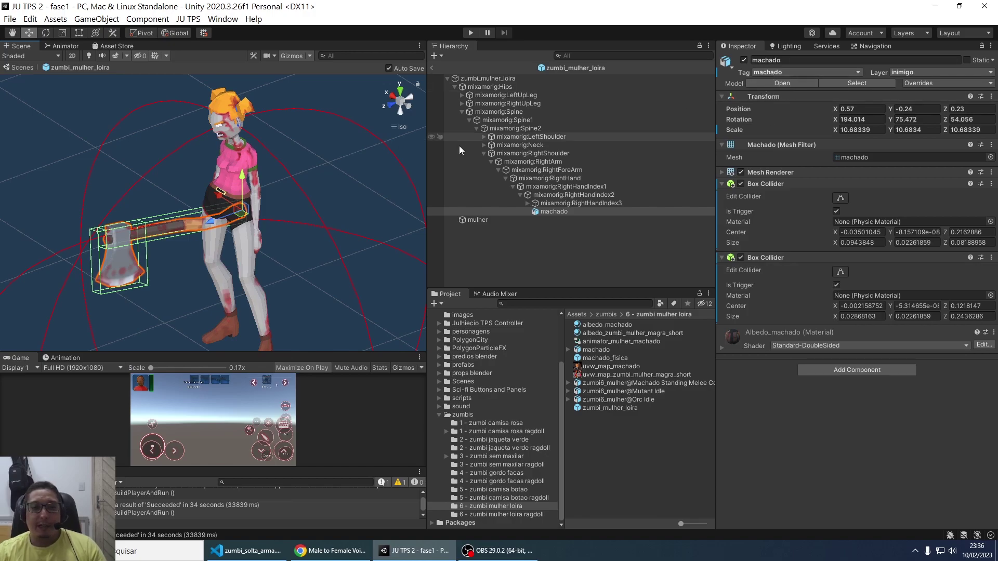
left_click_drag(175, 248, 200, 239, "alt")
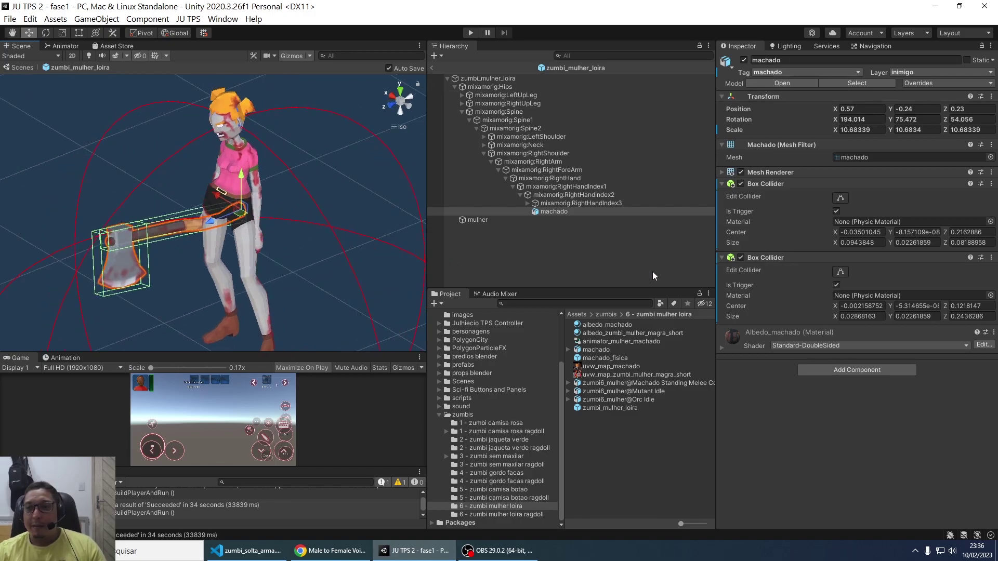
mouse_move(301, 222)
left_mouse_down("alt")
mouse_move(355, 218)
mouse_move(186, 221)
left_mouse_up("alt")
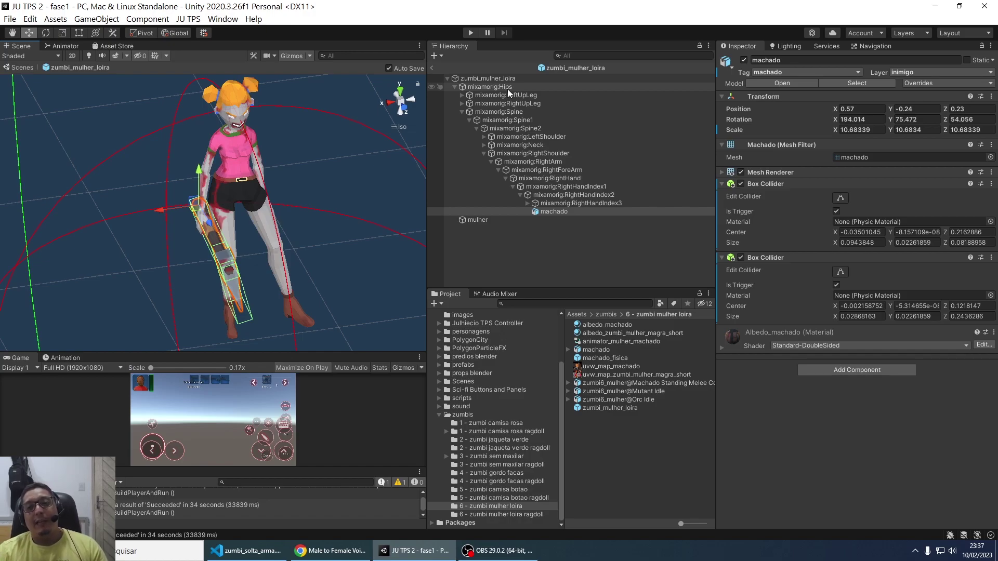
left_click_drag(308, 152, 249, 203, "alt")
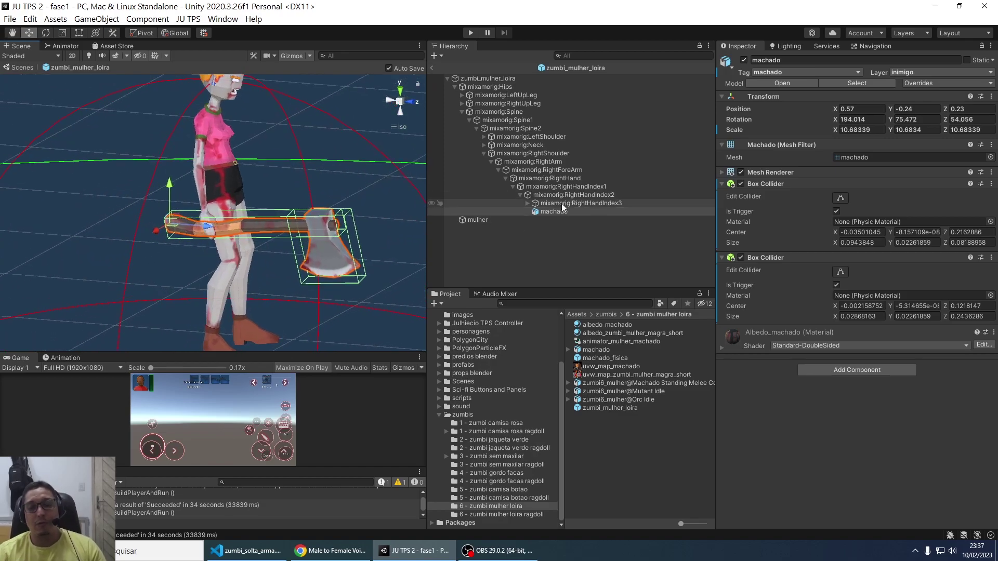
left_click_drag(270, 208, 162, 208, "alt")
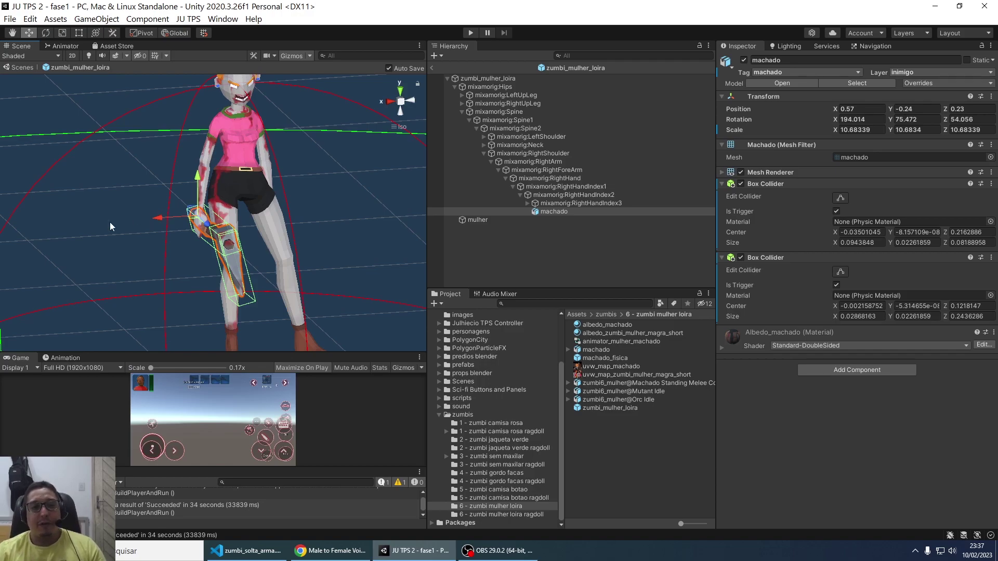
key("alt")
mouse_move(279, 228)
left_mouse_down("alt")
mouse_move(216, 229)
mouse_move(232, 237)
left_mouse_up("alt")
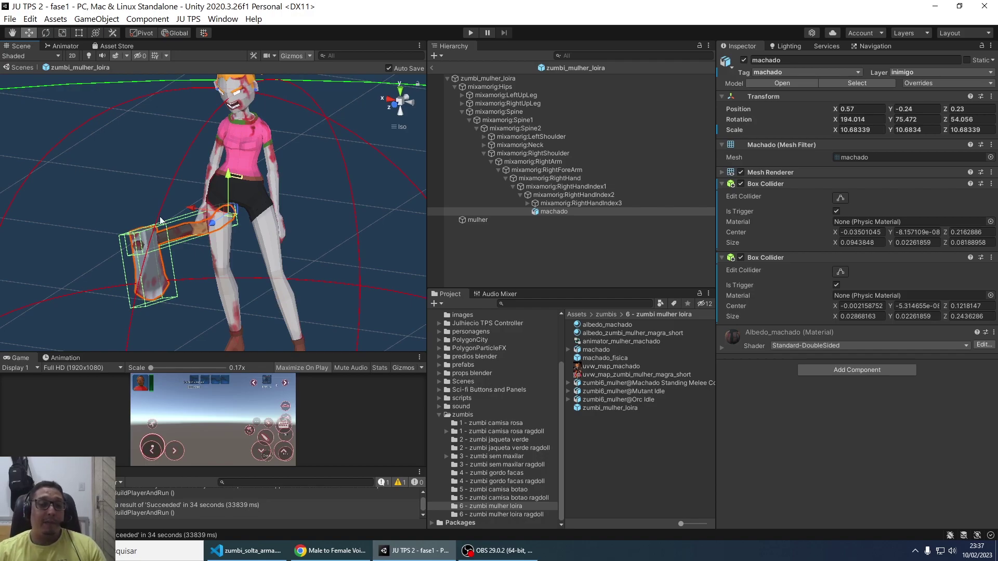
left_click_drag(160, 221, 248, 194, "alt")
mouse_move(178, 238)
left_mouse_down()
mouse_move(175, 208)
mouse_move(290, 219)
left_mouse_up()
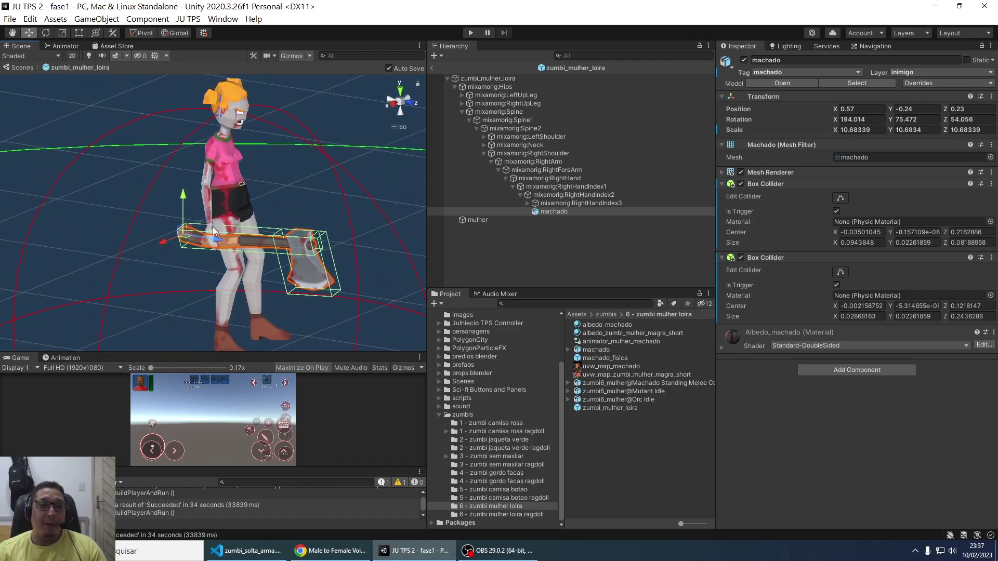
mouse_move(213, 227)
left_mouse_down("alt")
mouse_move(221, 130)
mouse_move(333, 129)
left_mouse_up("alt")
left_click(231, 118)
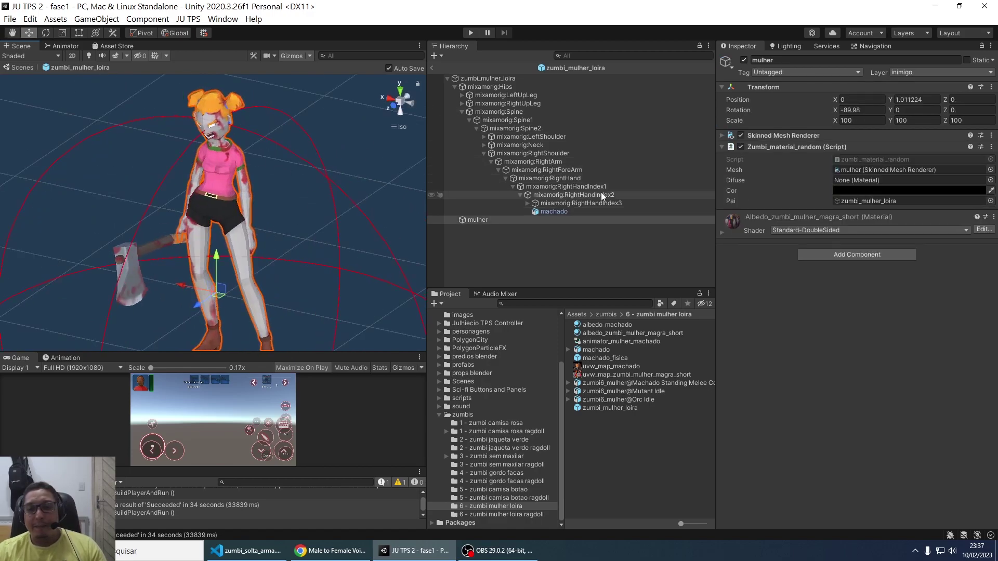
Step: Expand mixamorig:Neck and mixamorig:Head in the Hierarchy and select the cabeca object
left_click(484, 145)
left_click(537, 154)
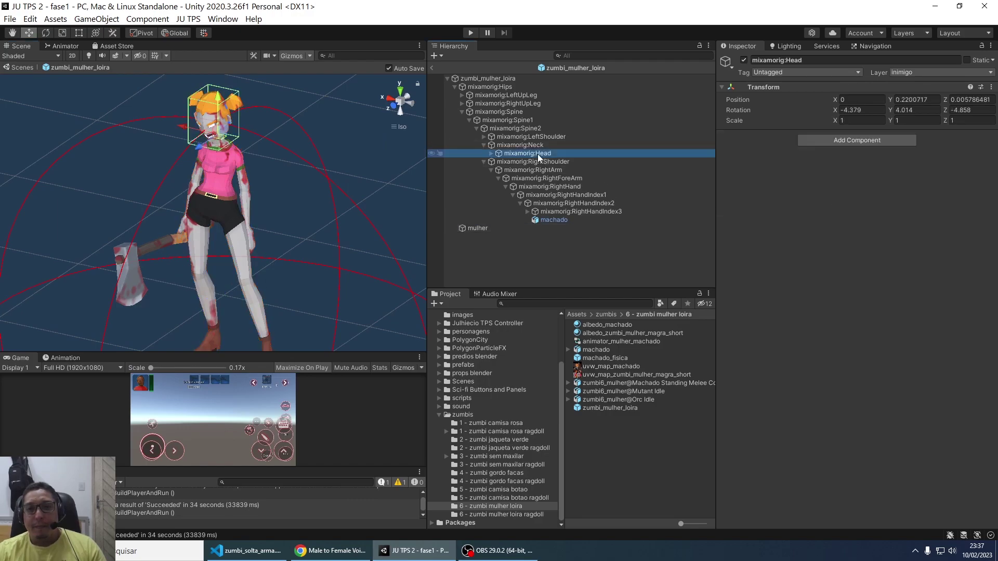
left_click_drag(340, 168, 232, 123, "alt")
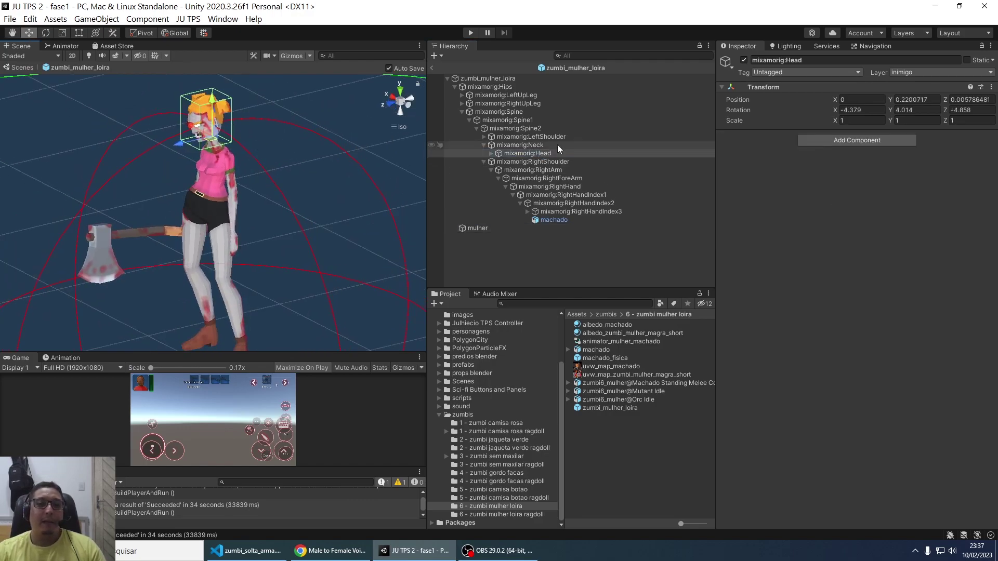
left_click(489, 154)
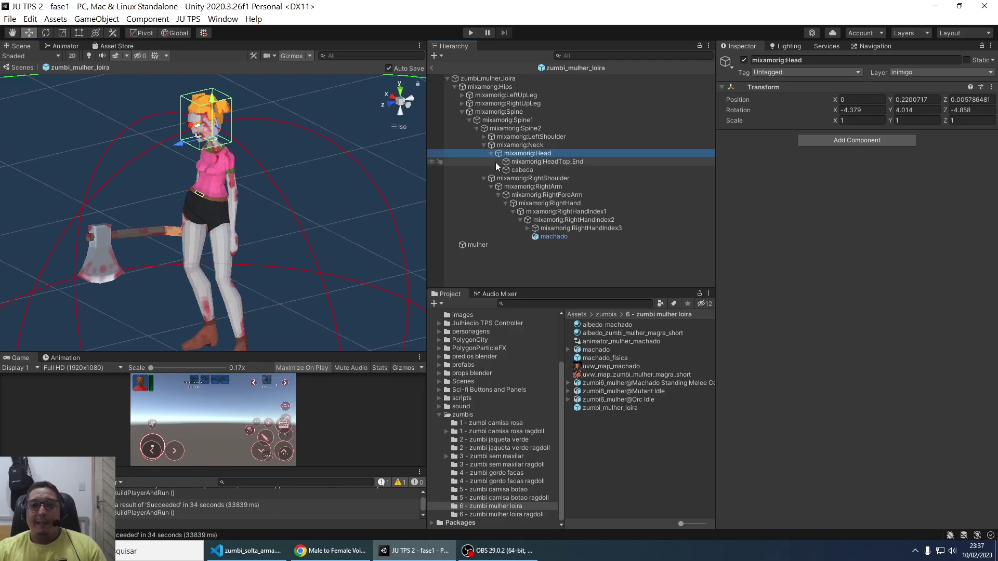
left_click(524, 170)
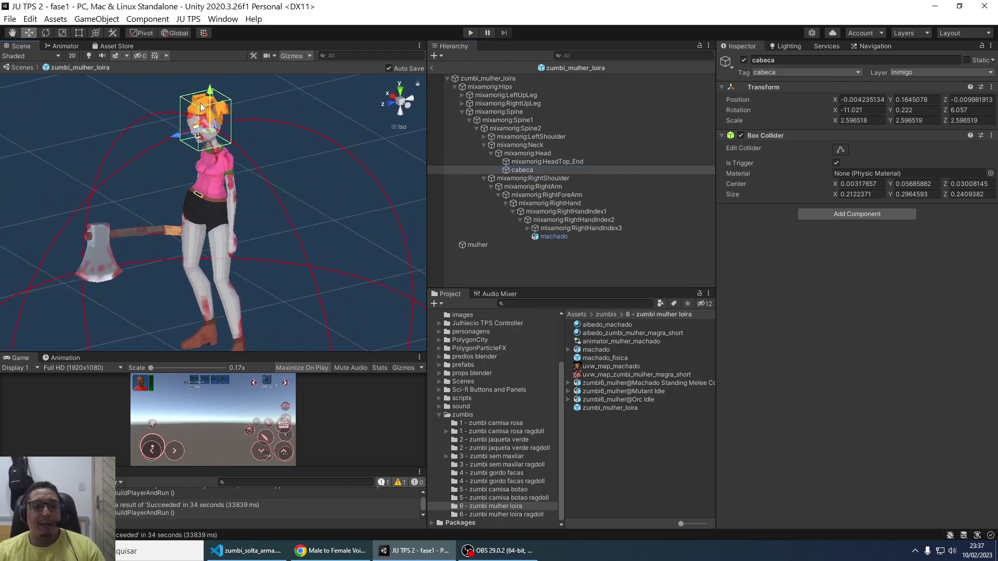
Step: Orbit around the head to inspect cabeca's trigger box collider, then select the zombie root
scroll(187, 130, "up", 1)
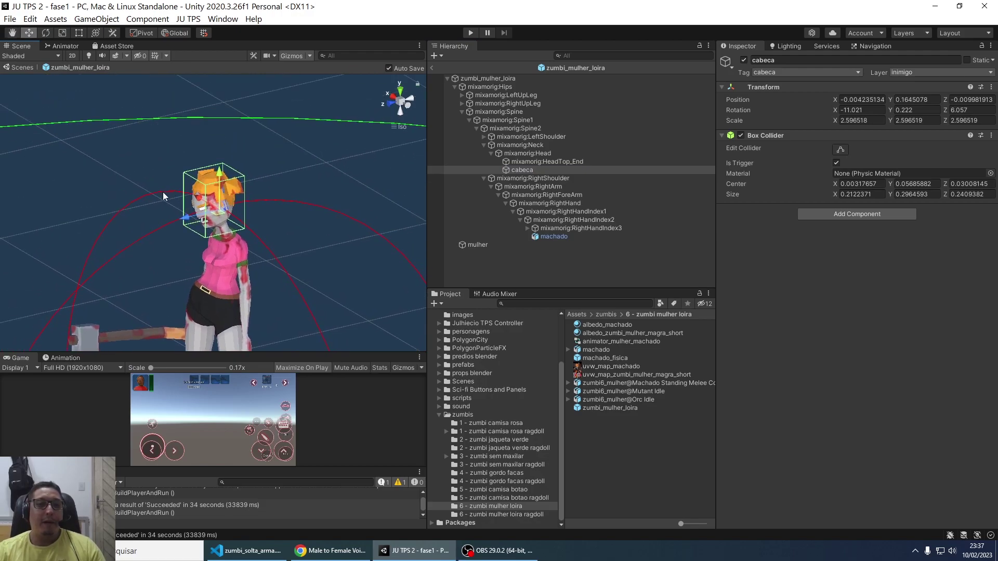
scroll(232, 182, "up", 3)
left_click_drag(232, 182, 203, 176, "alt")
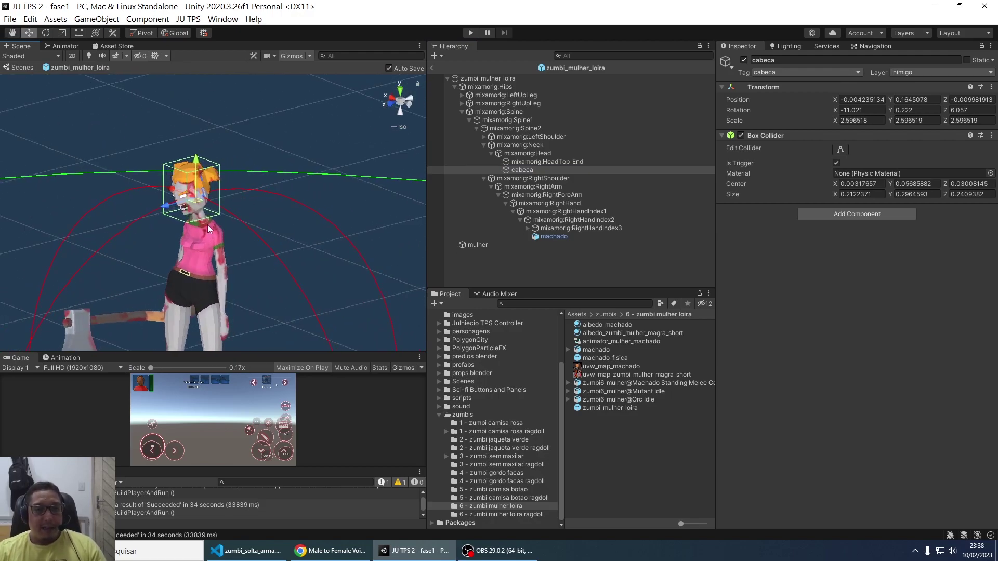
left_click_drag(208, 224, 216, 197, "alt")
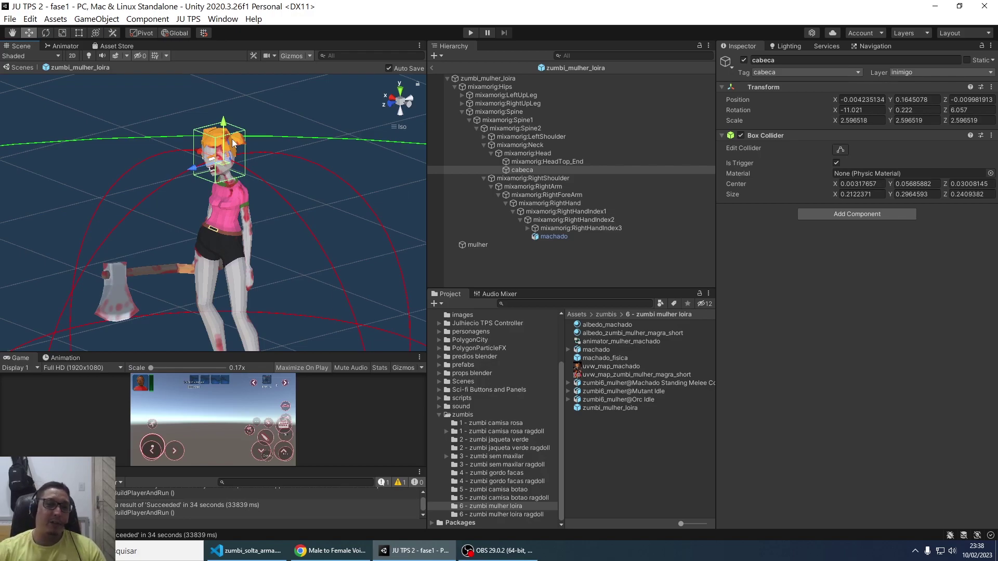
mouse_move(299, 172)
left_mouse_down("alt")
mouse_move(246, 160)
mouse_move(271, 167)
left_mouse_up("alt")
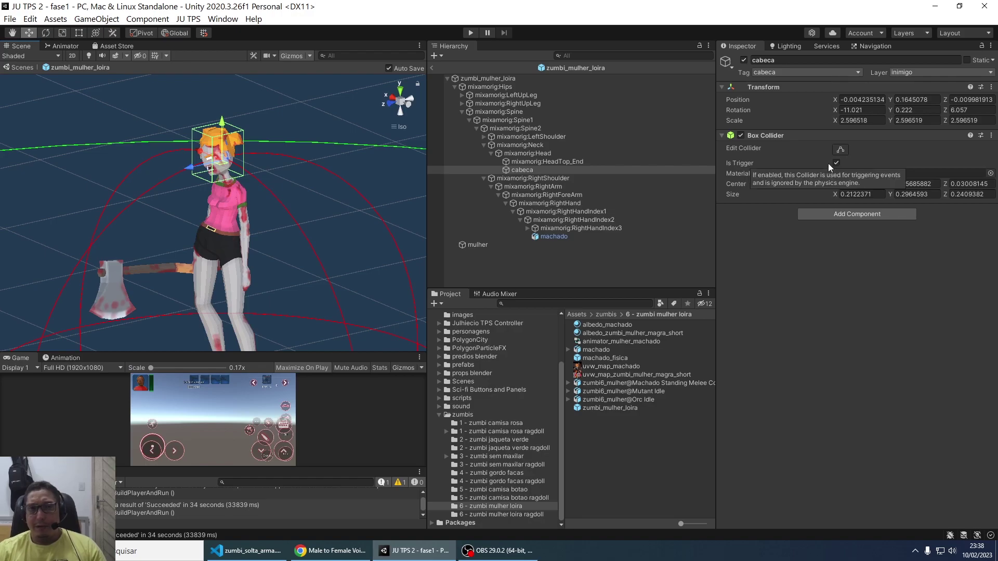
mouse_move(364, 179)
left_mouse_down("alt")
mouse_move(230, 182)
mouse_move(269, 187)
left_mouse_up("alt")
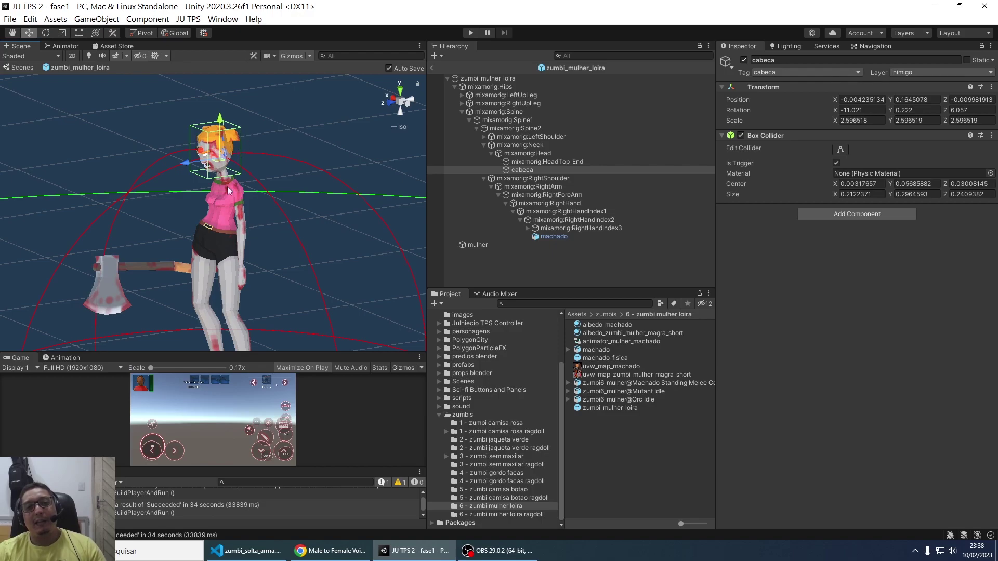
left_click(498, 80)
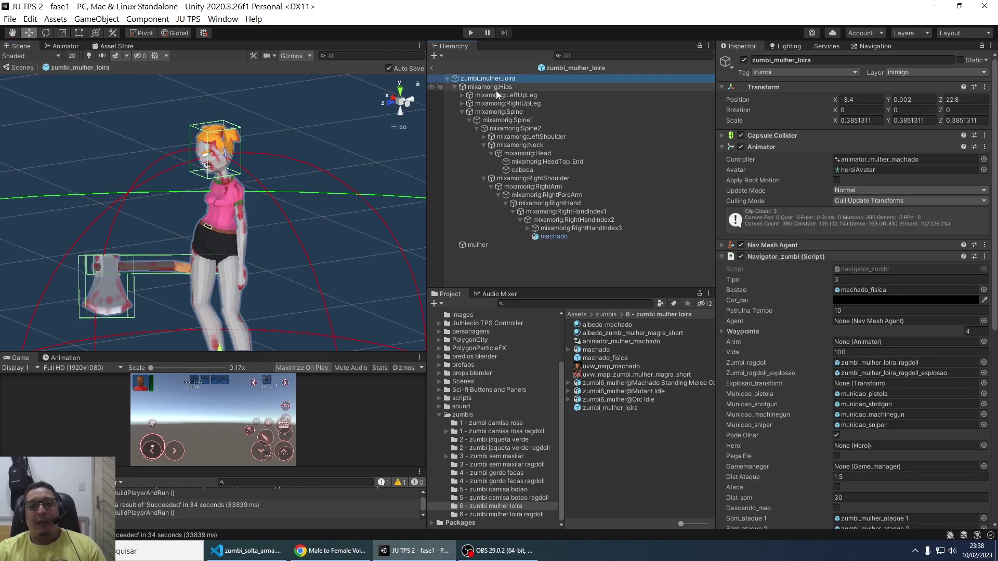
Step: Reselect the zumbi_mulher_loira root and expand its Capsule Collider (height 3.421416) to view it
left_click(478, 244)
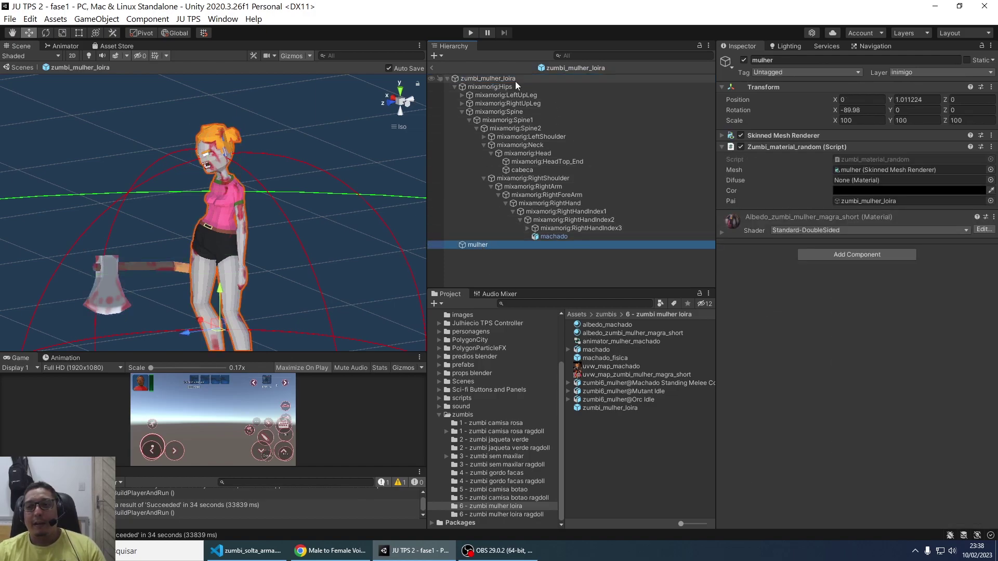
left_click(498, 78)
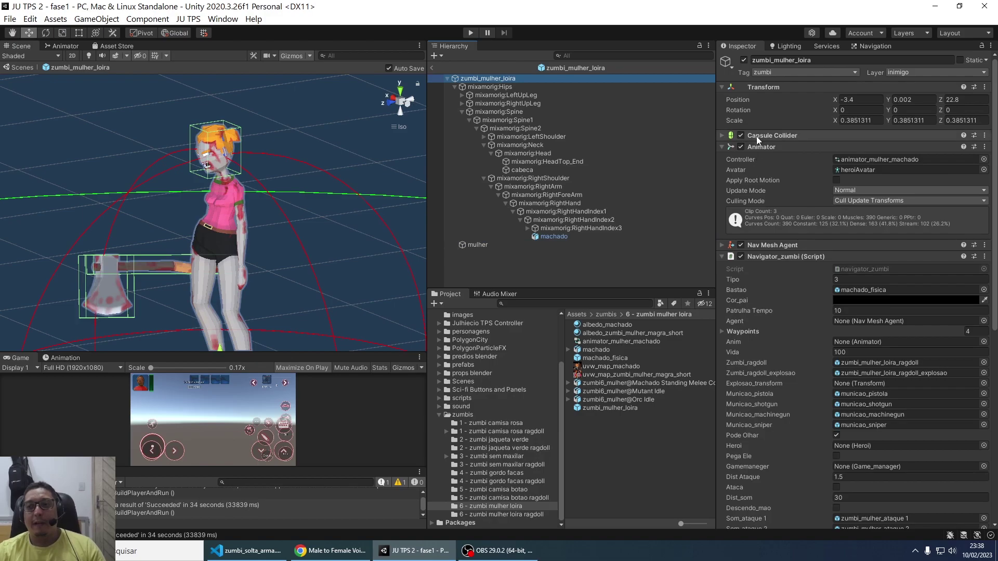
left_click(767, 135)
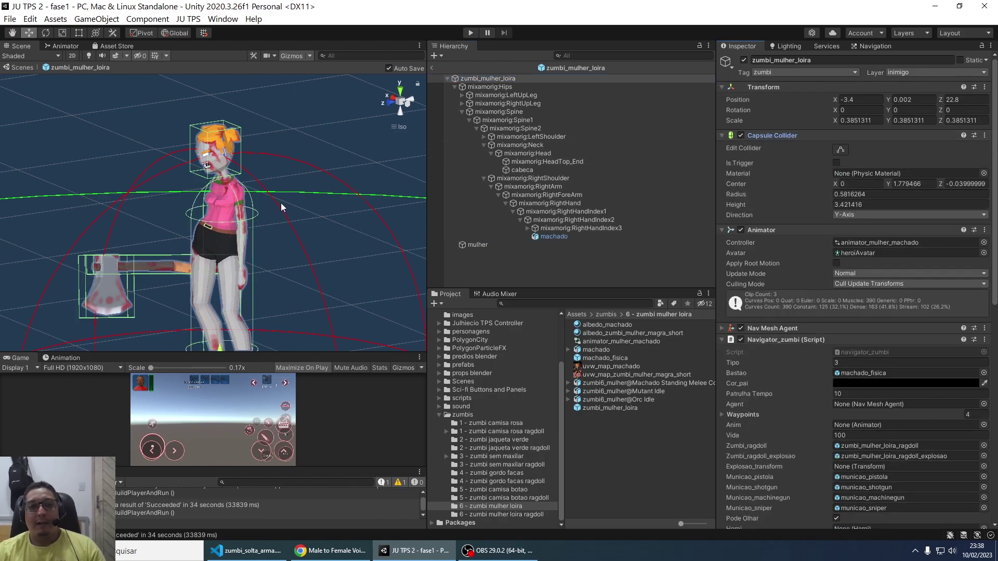
mouse_move(281, 203)
left_mouse_down("alt")
mouse_move(243, 182)
mouse_move(304, 185)
mouse_move(279, 198)
left_mouse_up("alt")
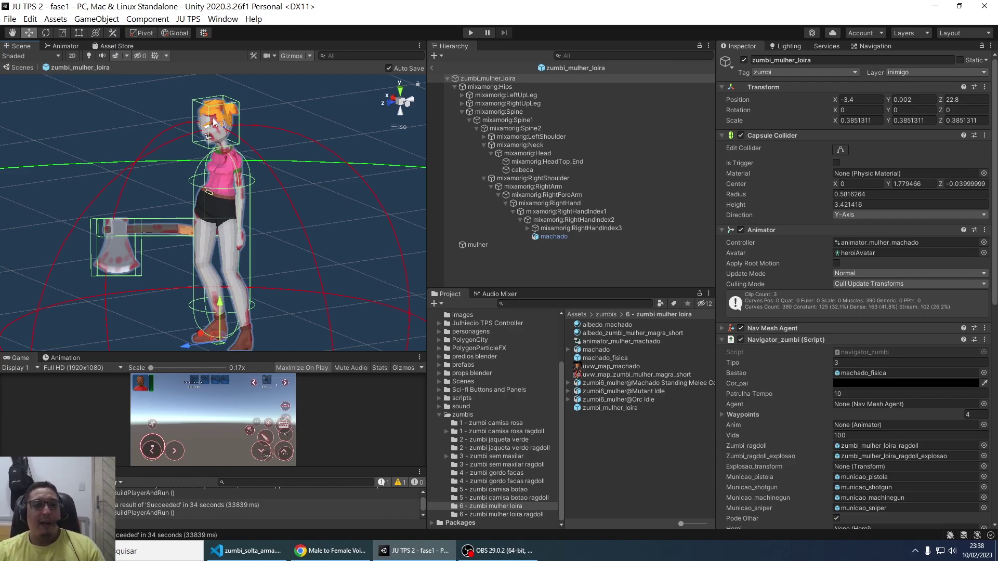
Step: Exit prefab mode, pan over the fase1 level, then switch to Chrome's voice changer page
left_click(432, 66)
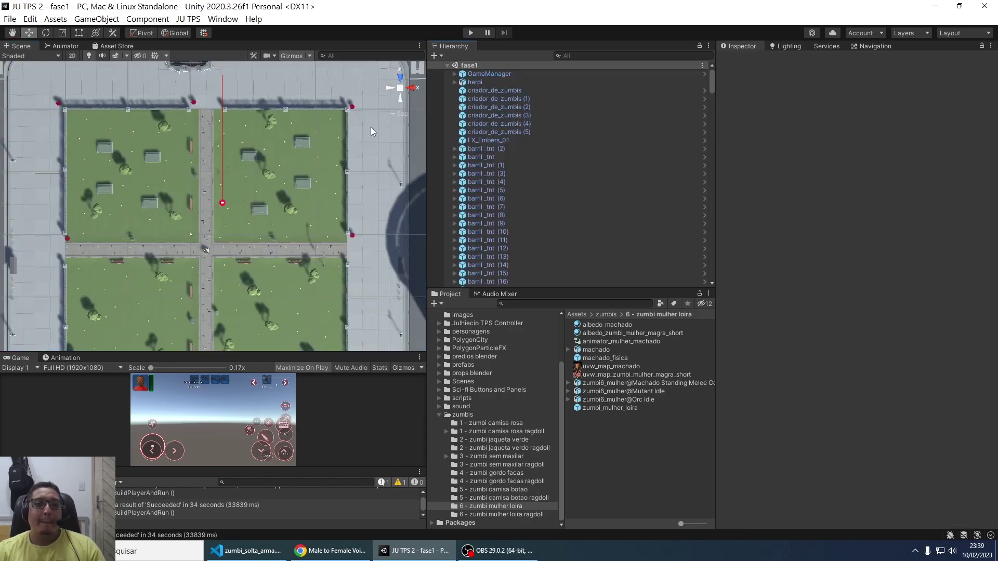
middle_click_drag(325, 194, 279, 237)
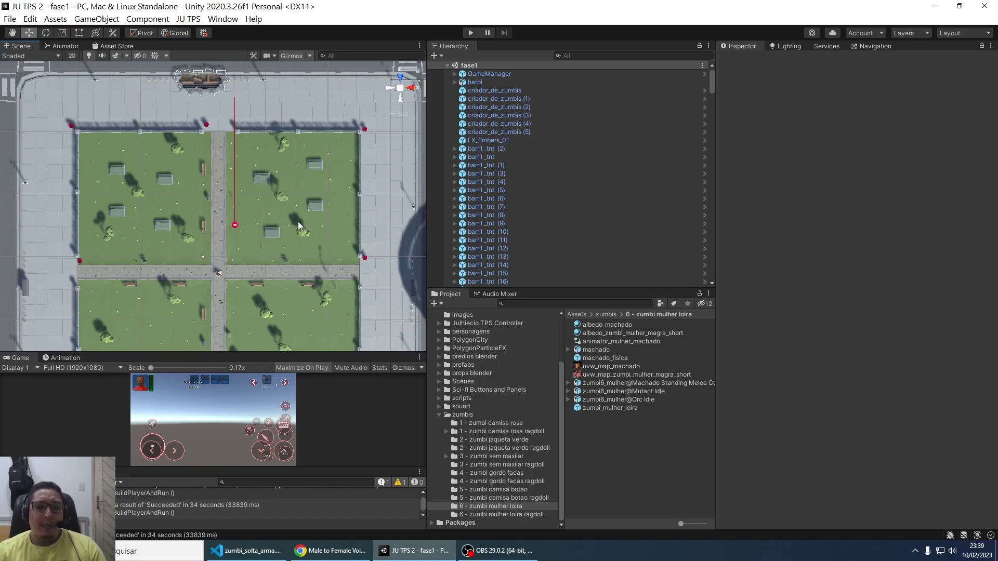
left_click(333, 550)
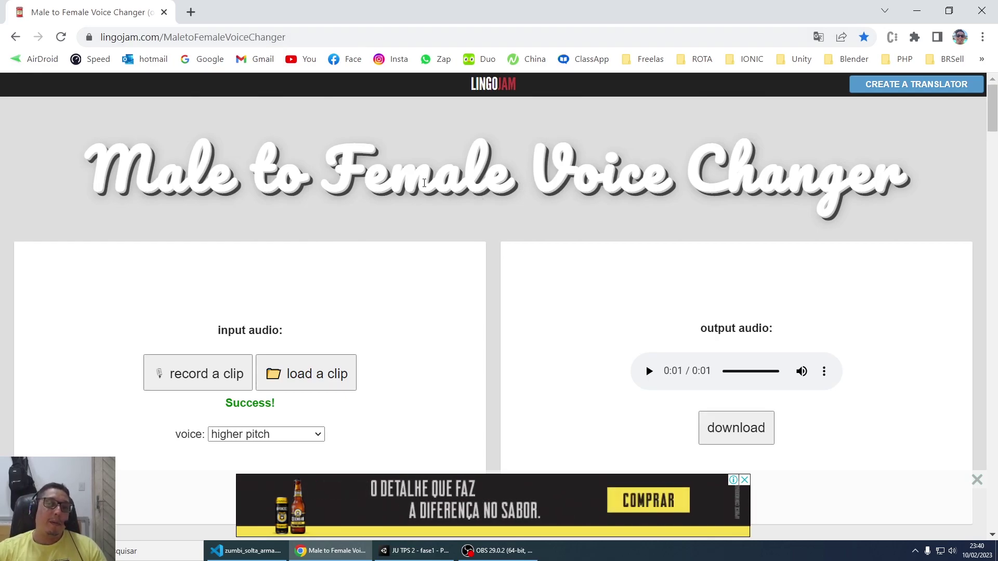
scroll(427, 200, "down", 2)
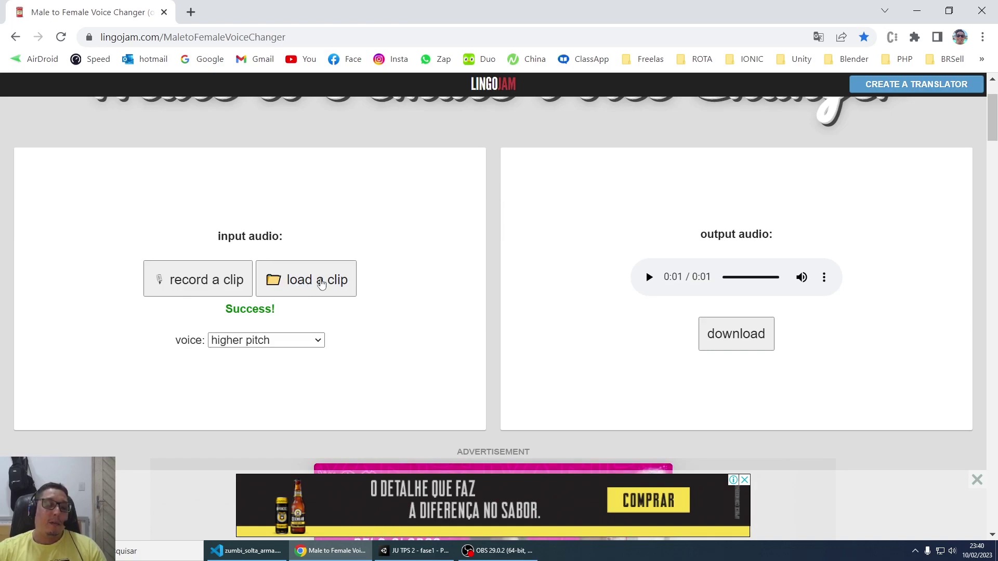